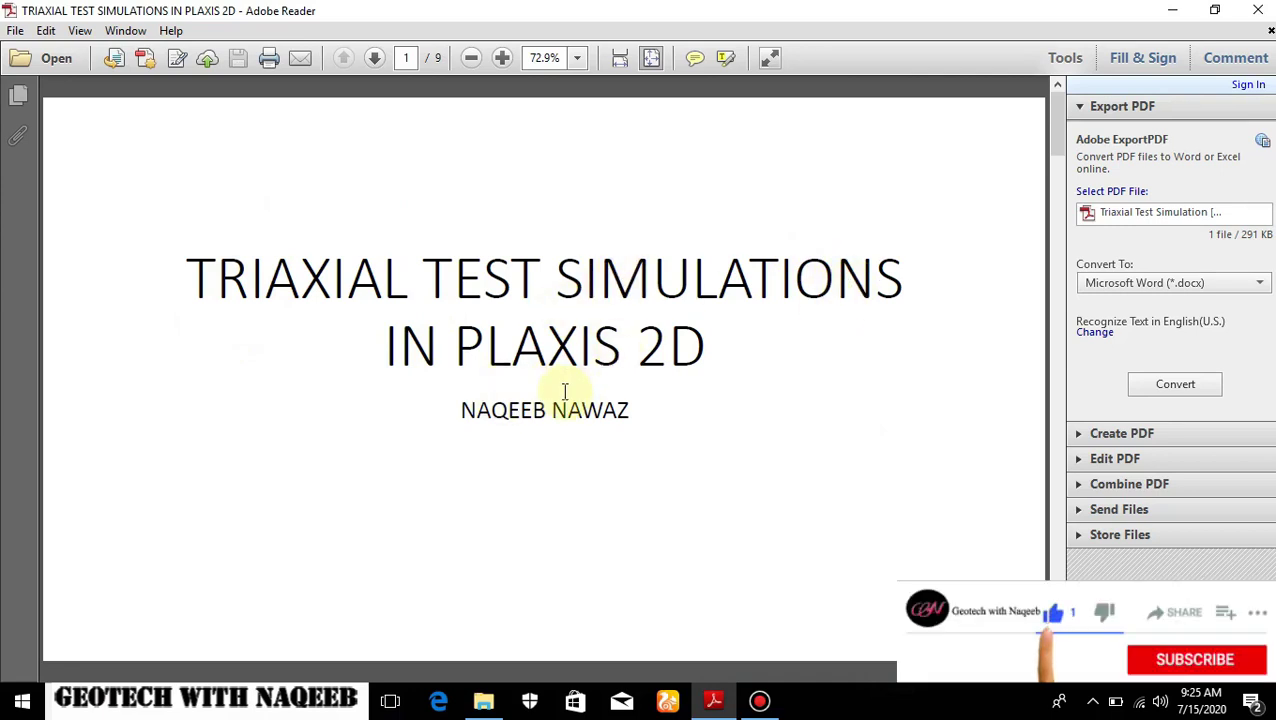
Minimize the Triaxial Test Simulations PDF in Adobe Reader to reveal the desktop.
{"action": "left_click", "coordinate": [1172, 10]}
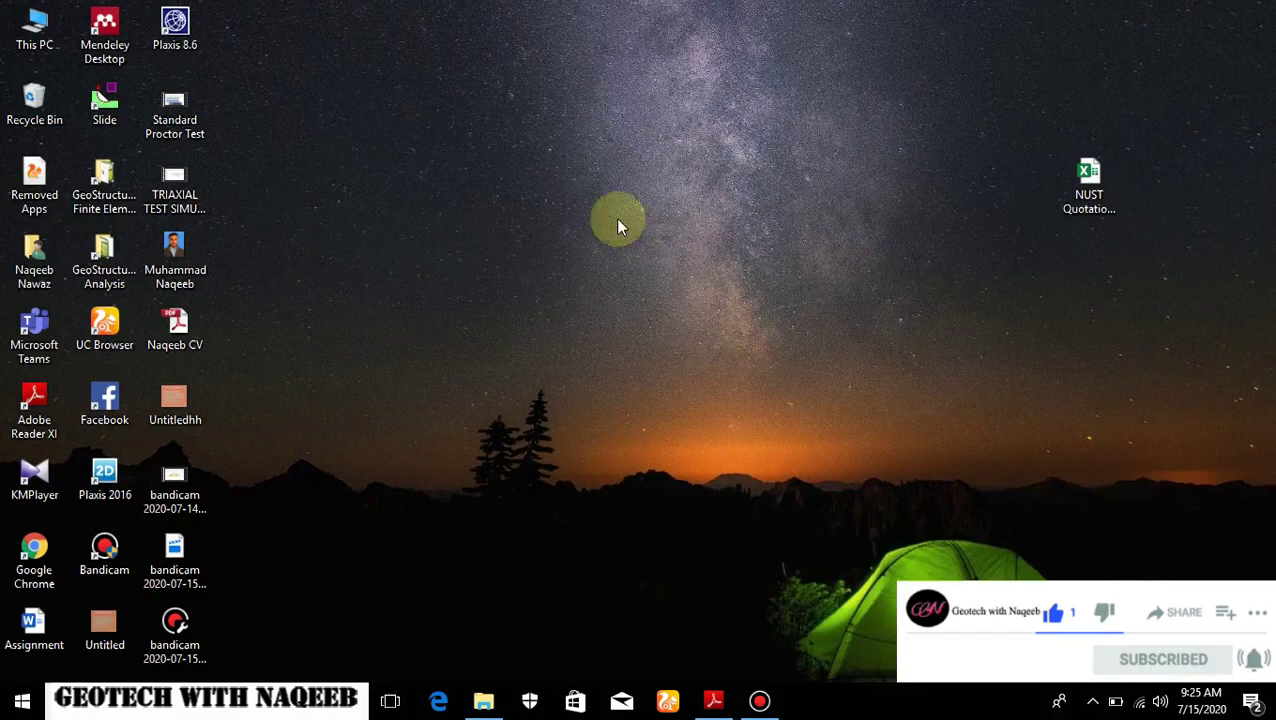
Launch Plaxis 8.6 from its desktop icon and start a new project.
{"action": "double_click", "coordinate": [190, 38]}
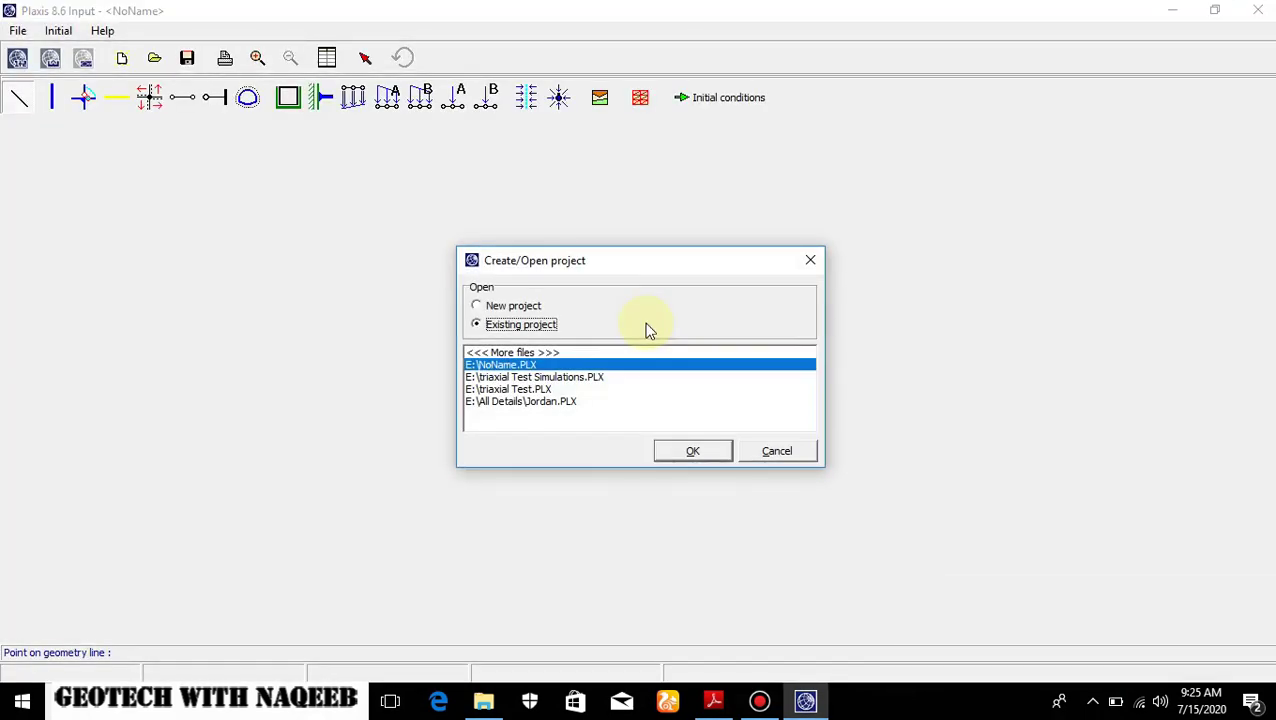
{"action": "left_click", "coordinate": [477, 305]}
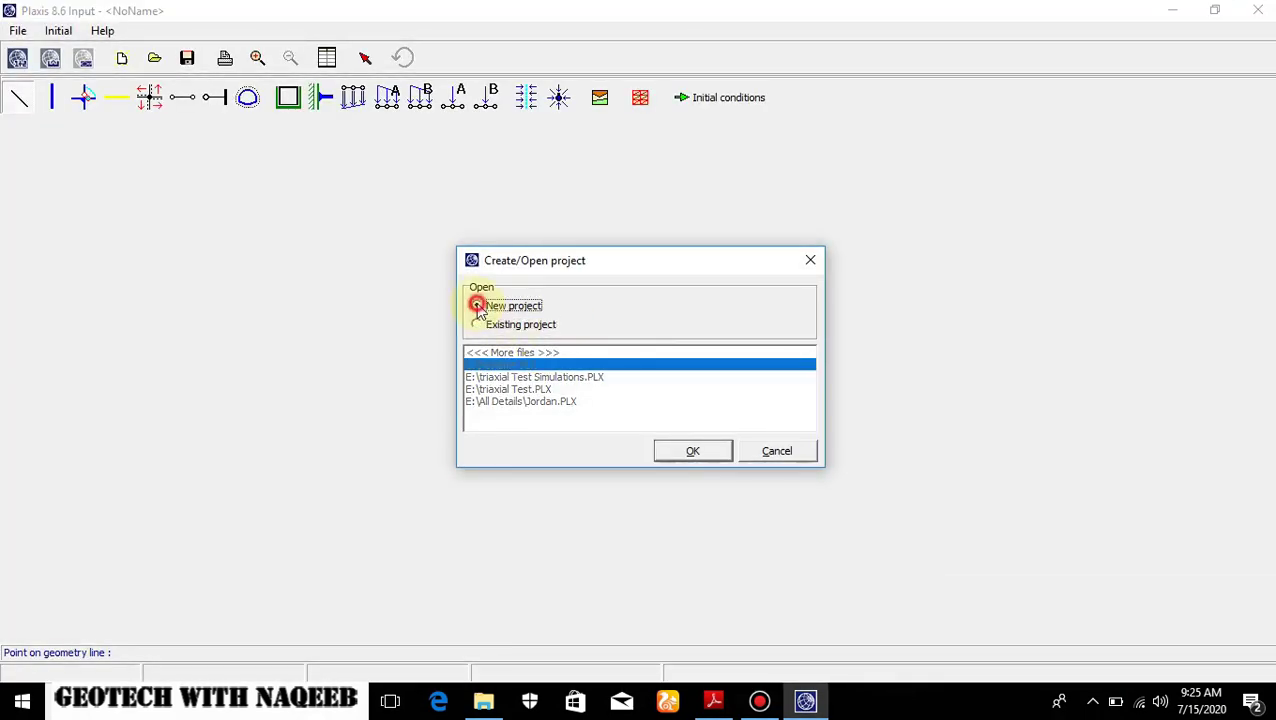
{"action": "left_click", "coordinate": [692, 451]}
Title the project 'triaxial', checking the final example slide in the PDF.
{"action": "left_click_drag", "start_coordinate": [536, 318], "coordinate": [471, 319]}
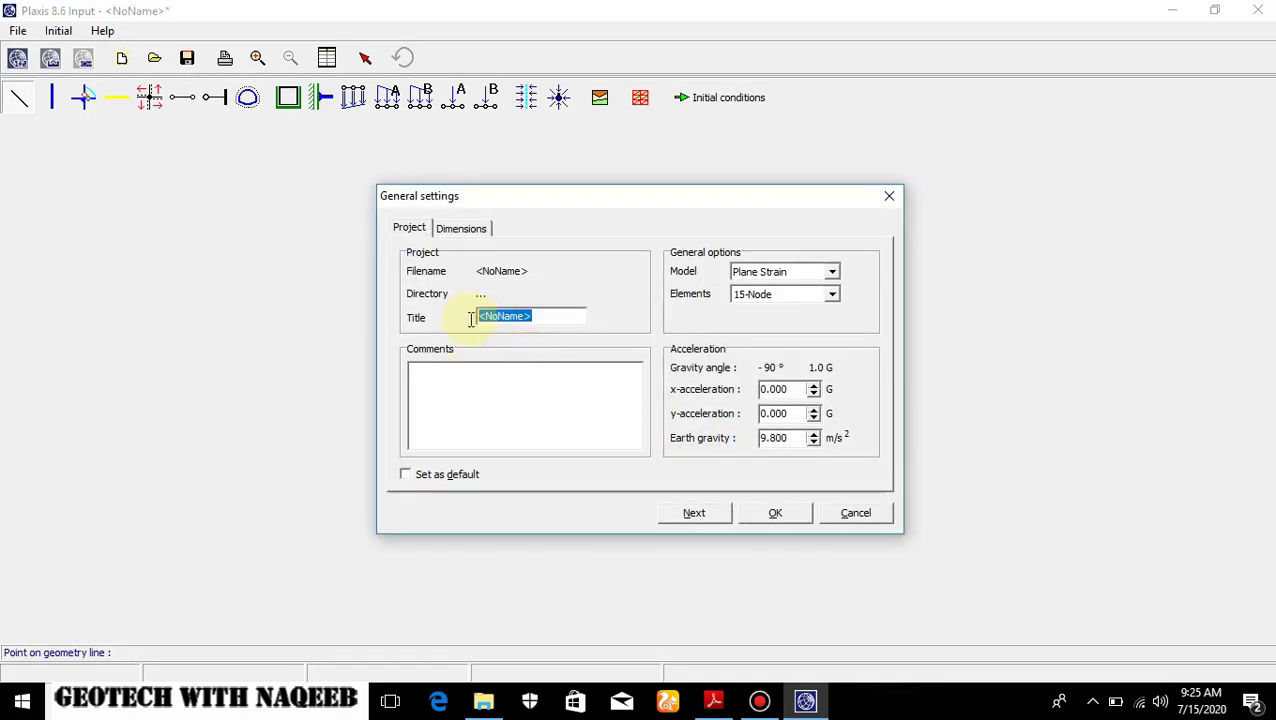
{"action": "type", "text": "triaxial"}
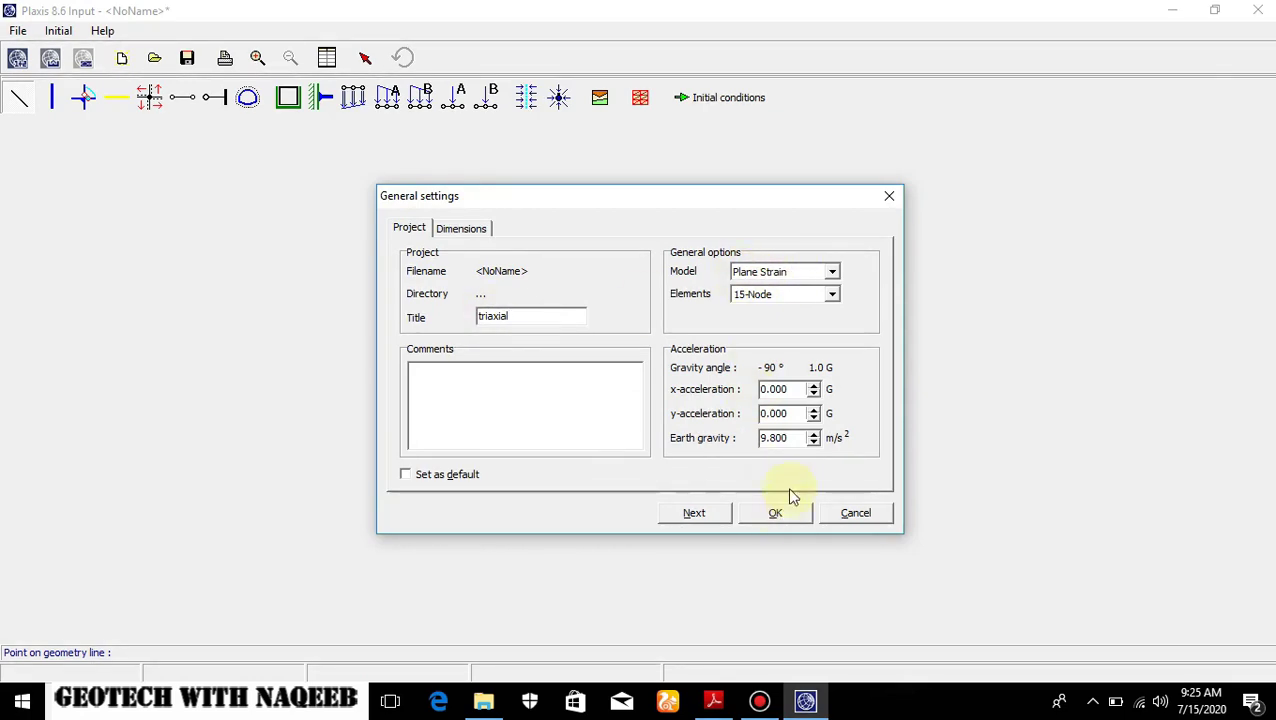
{"action": "left_click", "coordinate": [713, 701]}
{"action": "key", "text": "End"}
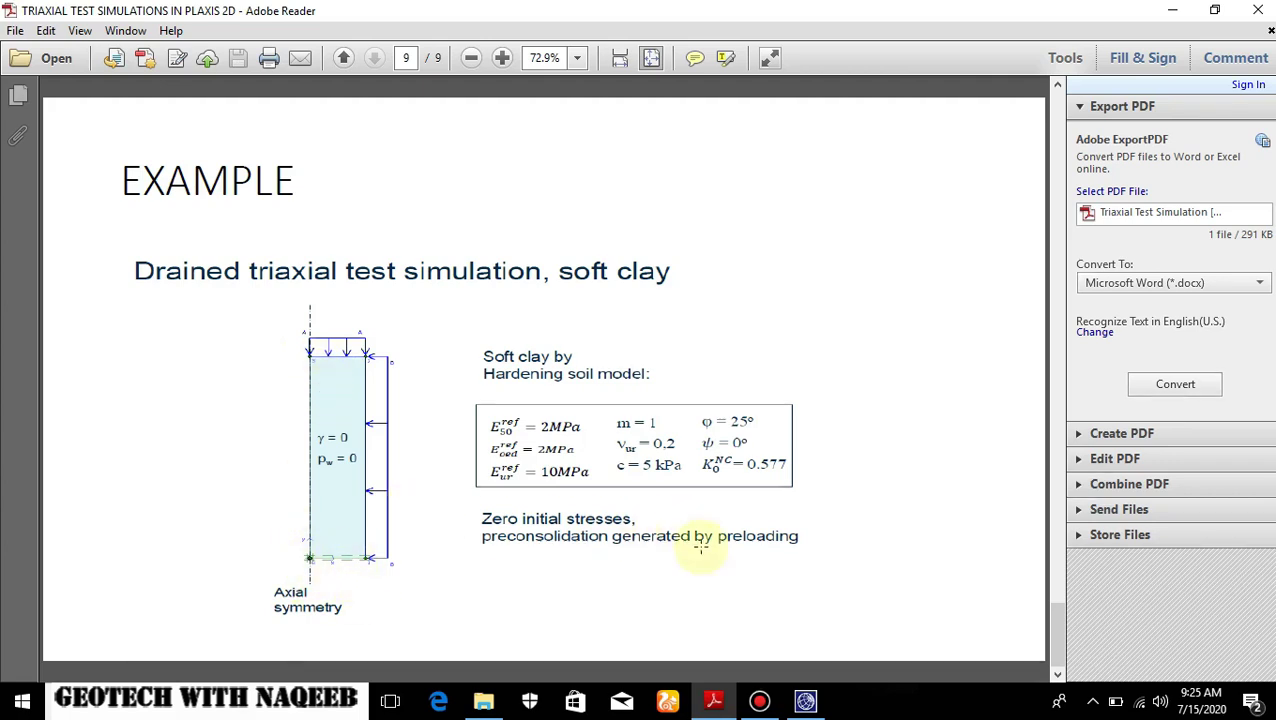
{"action": "left_click", "coordinate": [806, 702]}
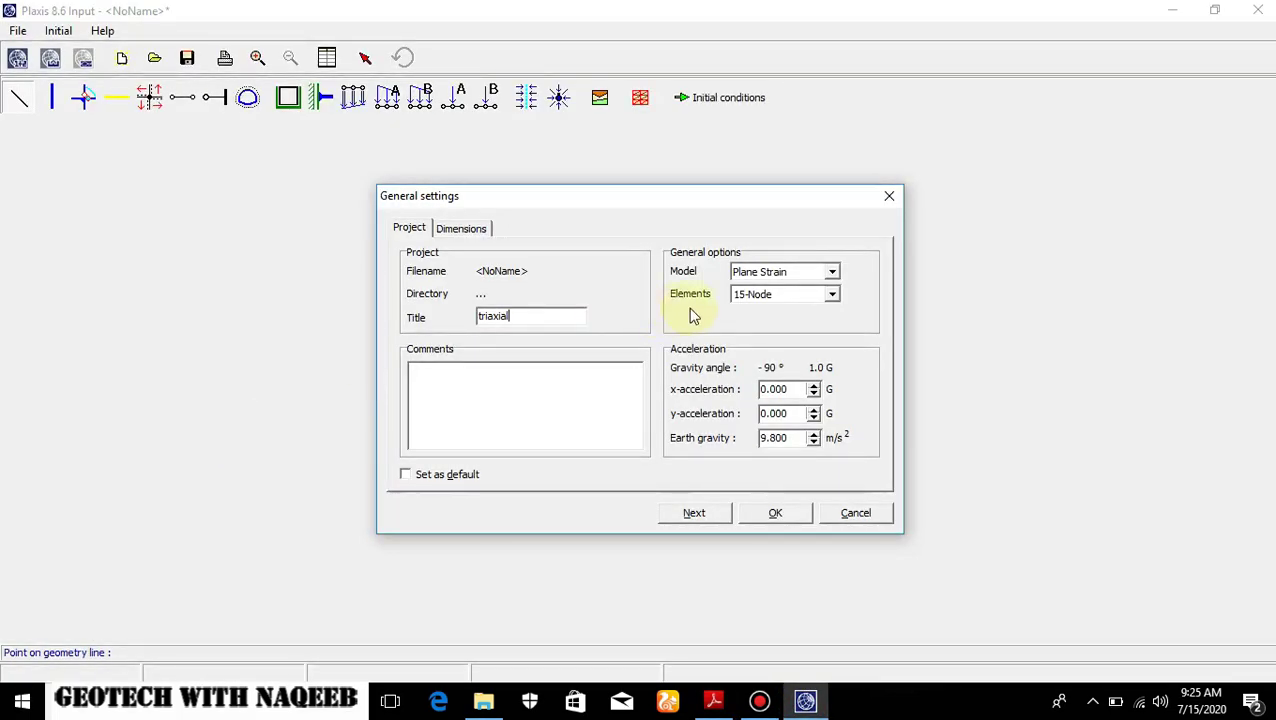
Set the model to Axisymmetry with geometry Right and Top both 1, then accept.
{"action": "left_click", "coordinate": [831, 272]}
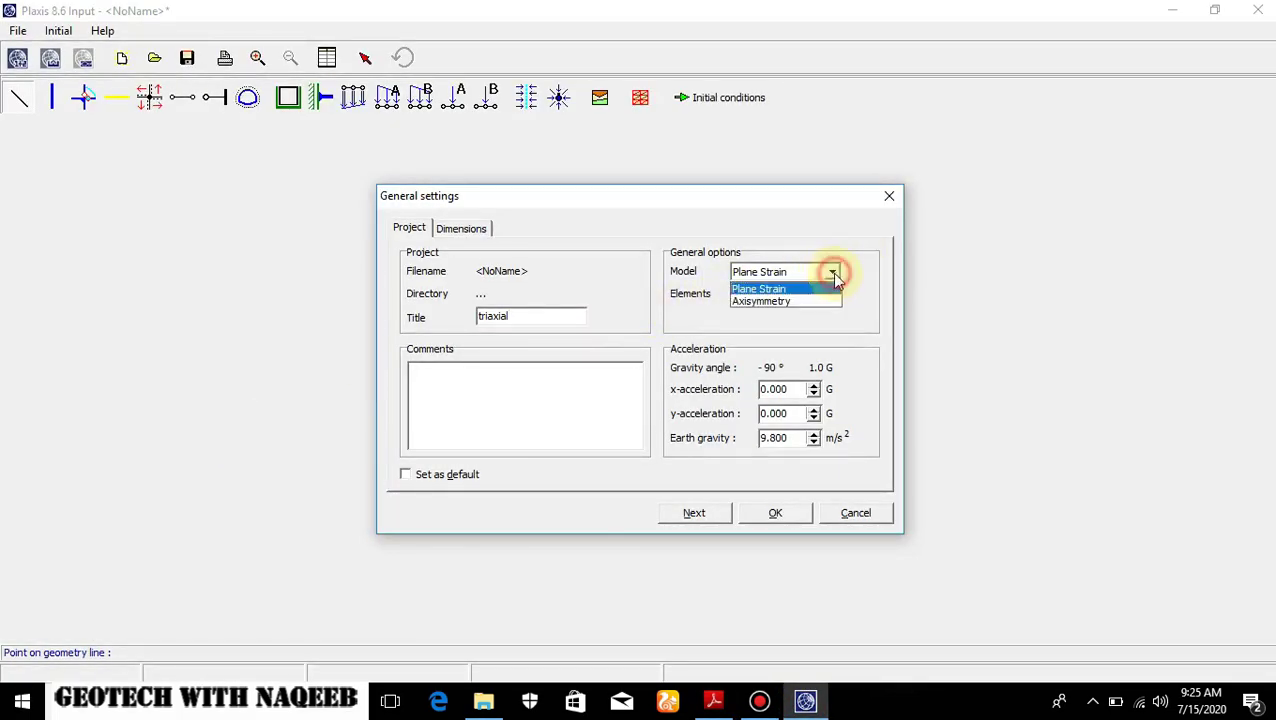
{"action": "left_click", "coordinate": [779, 302]}
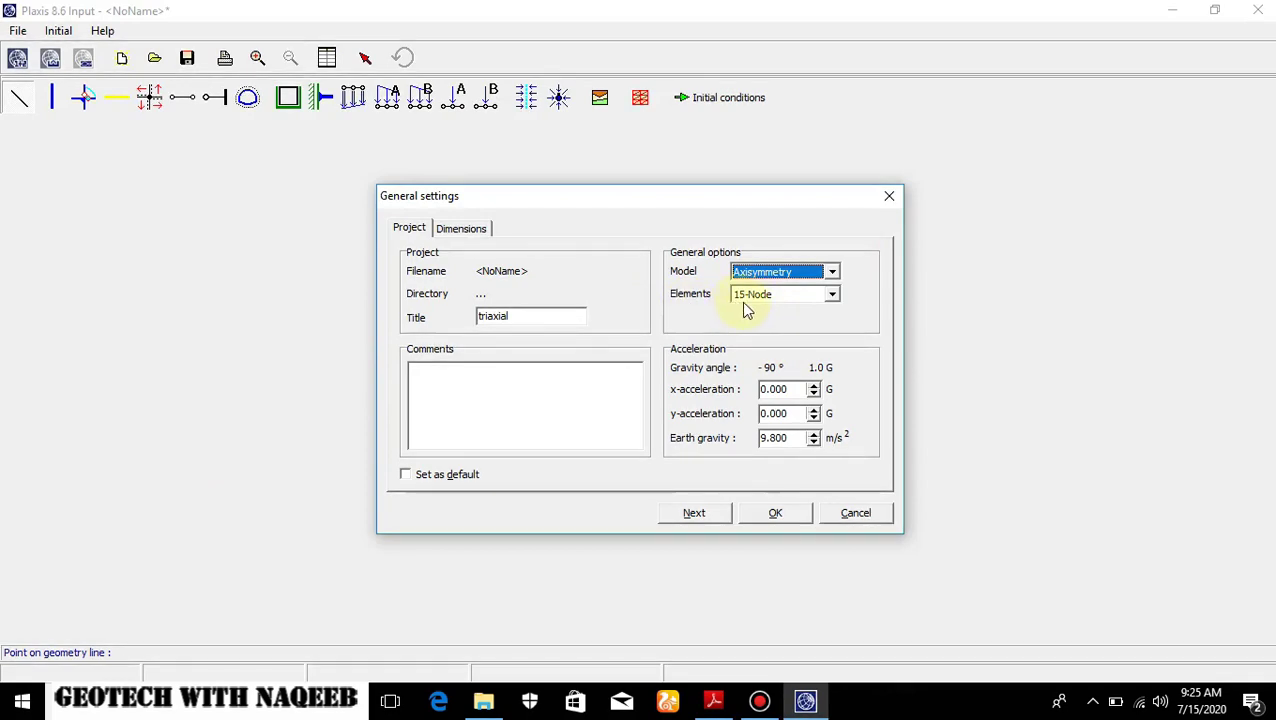
{"action": "left_click", "coordinate": [470, 228]}
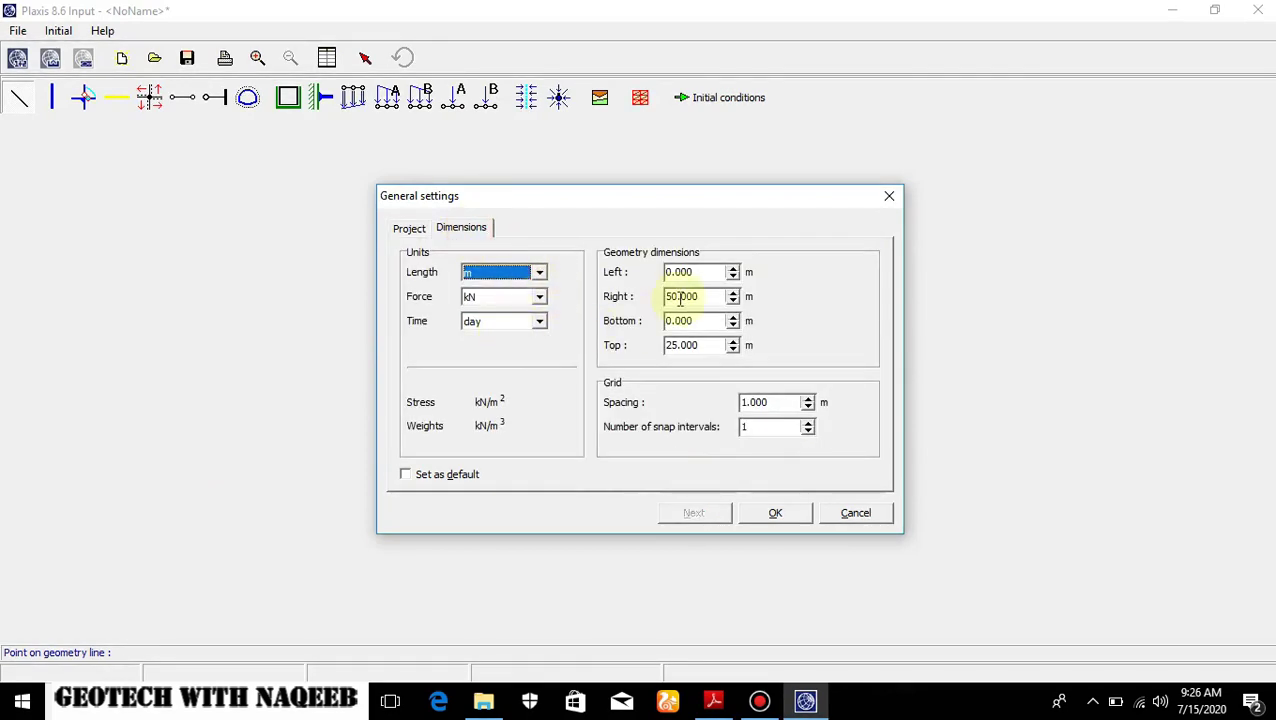
{"action": "left_click_drag", "start_coordinate": [699, 296], "coordinate": [650, 296]}
{"action": "type", "text": "1"}
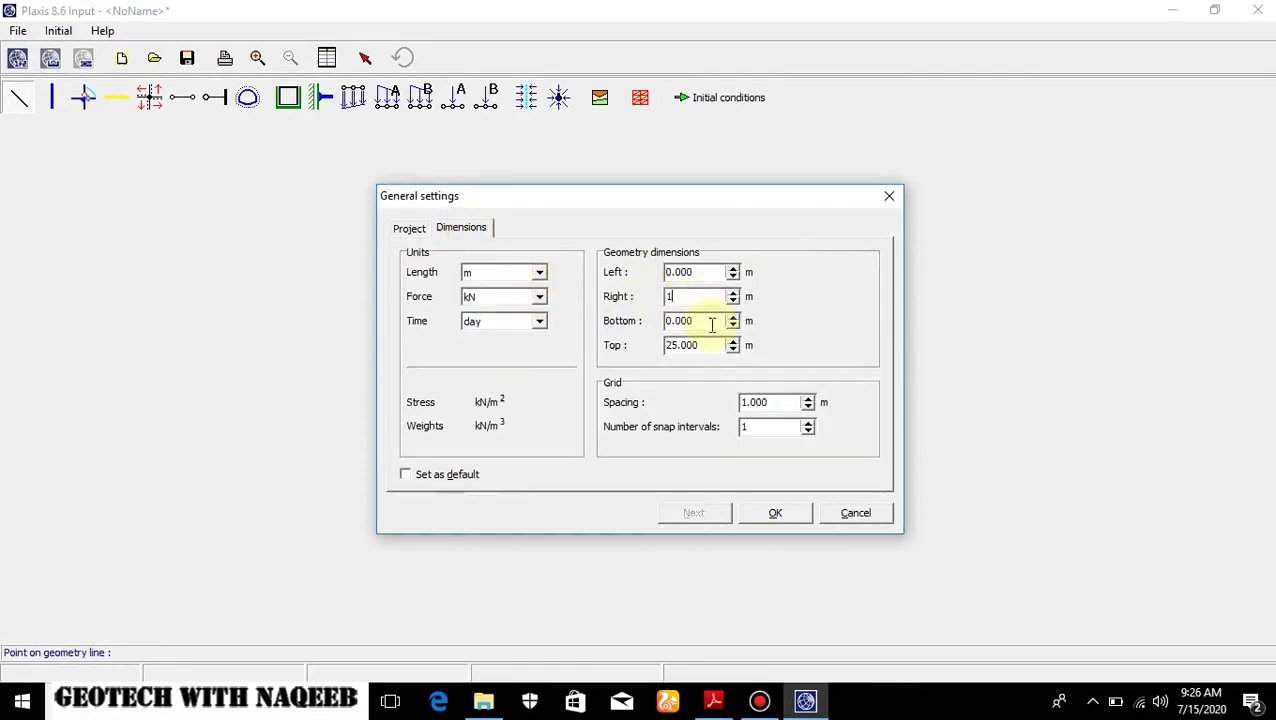
{"action": "double_click", "coordinate": [709, 345]}
{"action": "type", "text": "1"}
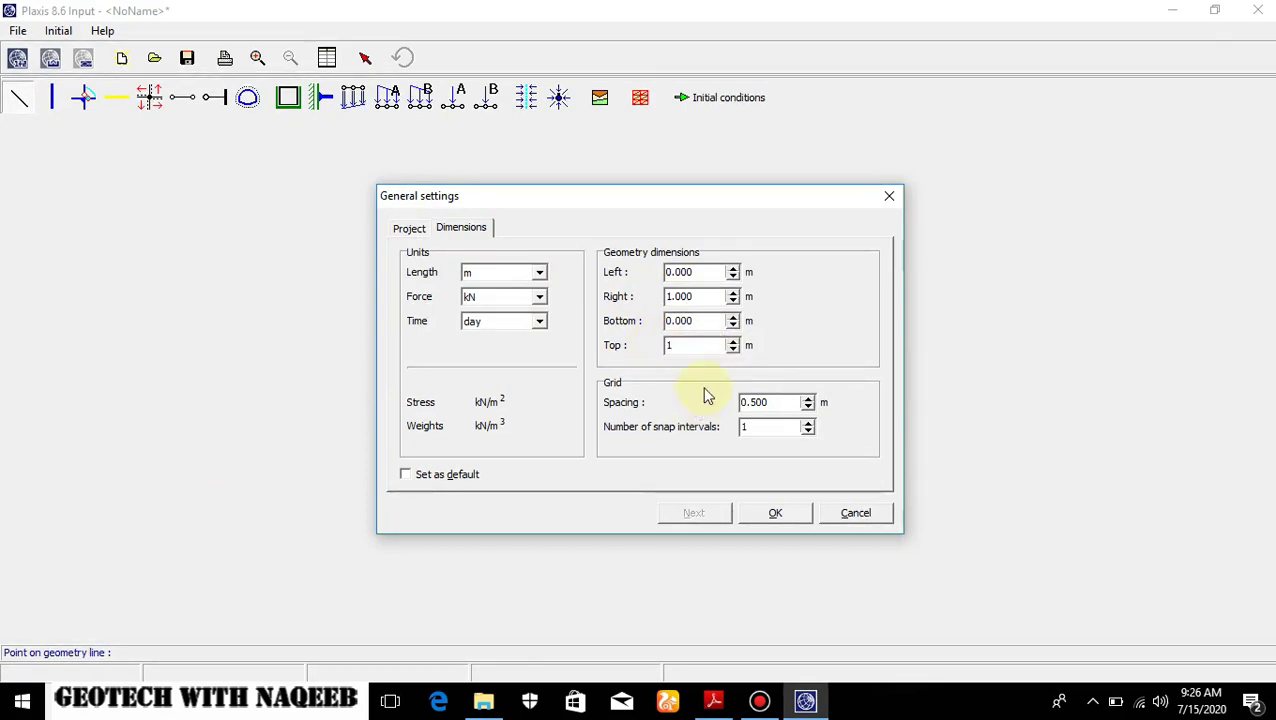
{"action": "double_click", "coordinate": [744, 430]}
{"action": "left_click", "coordinate": [775, 513]}
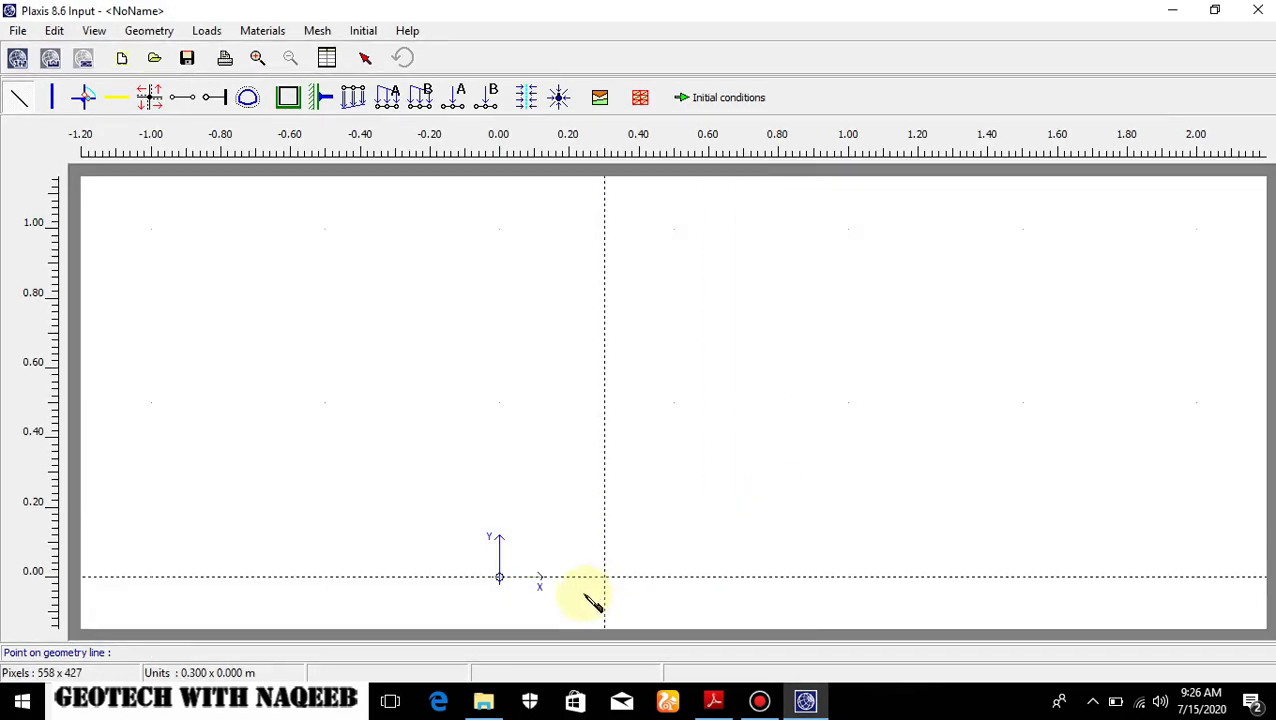
Draw the square outline through (0,0), (1,0), (1,1), (0,1) and close it at the origin.
{"action": "left_click", "coordinate": [499, 577]}
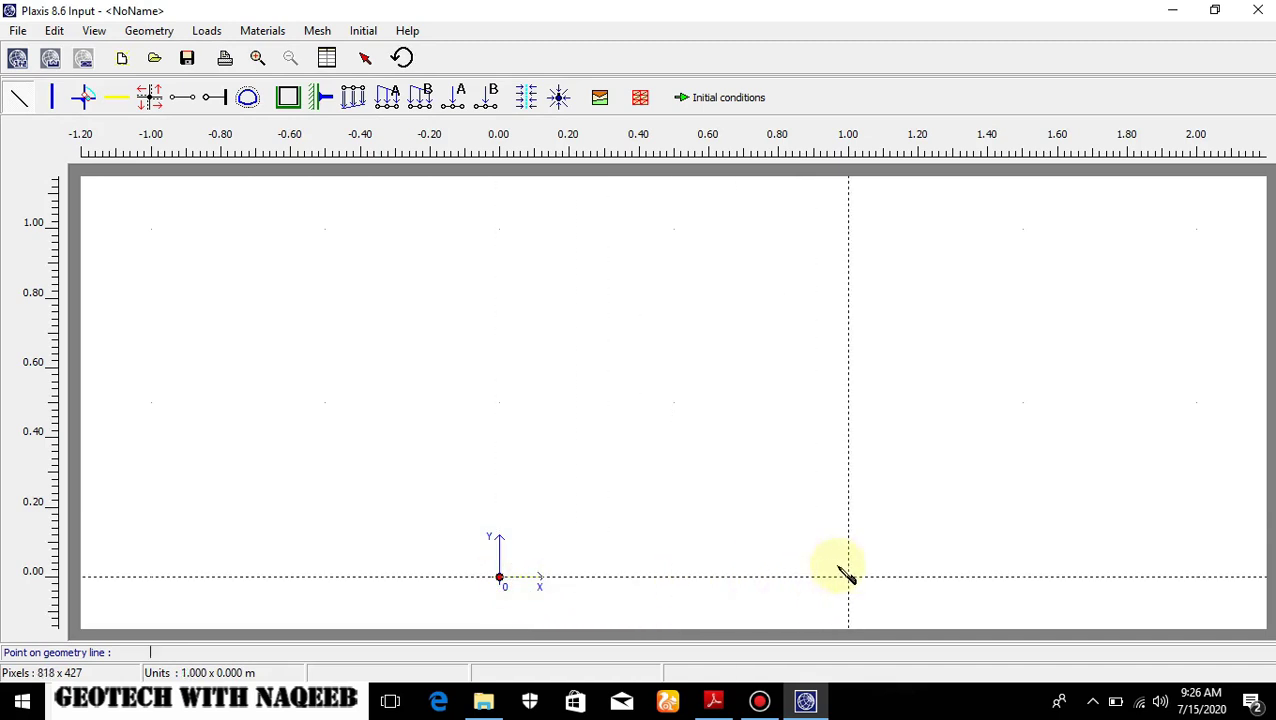
{"action": "left_click", "coordinate": [849, 577]}
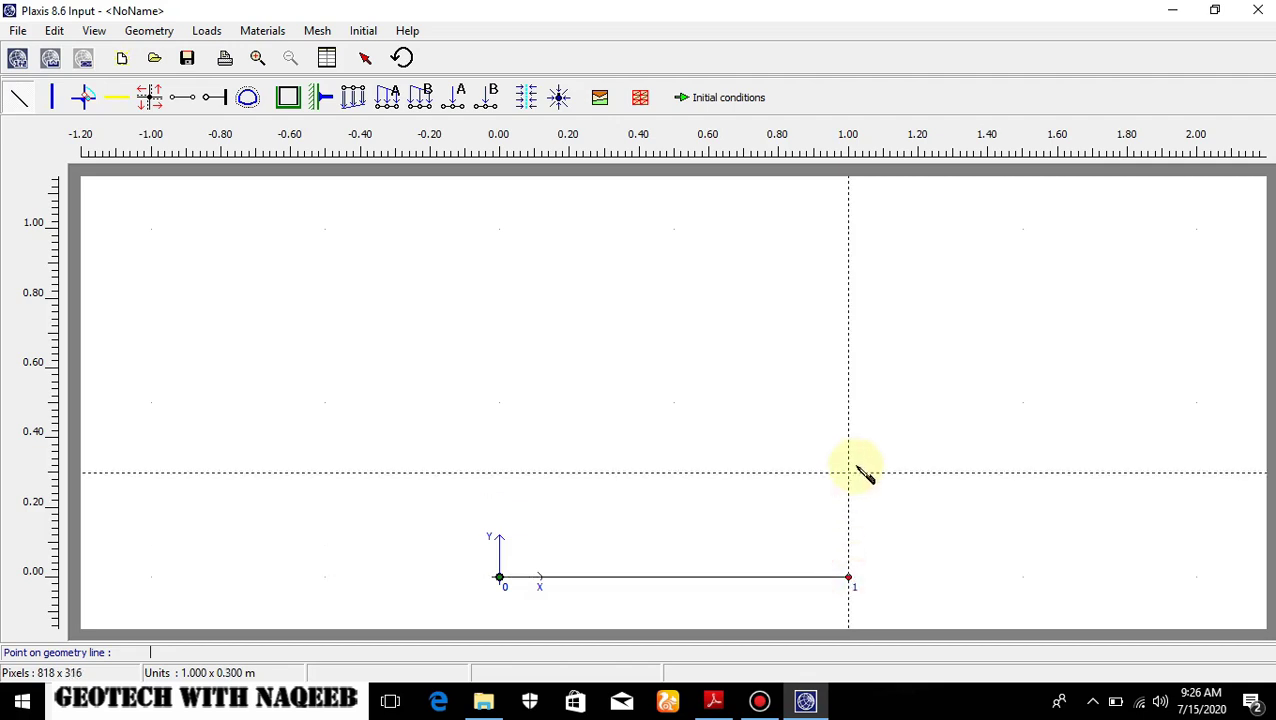
{"action": "left_click", "coordinate": [849, 231]}
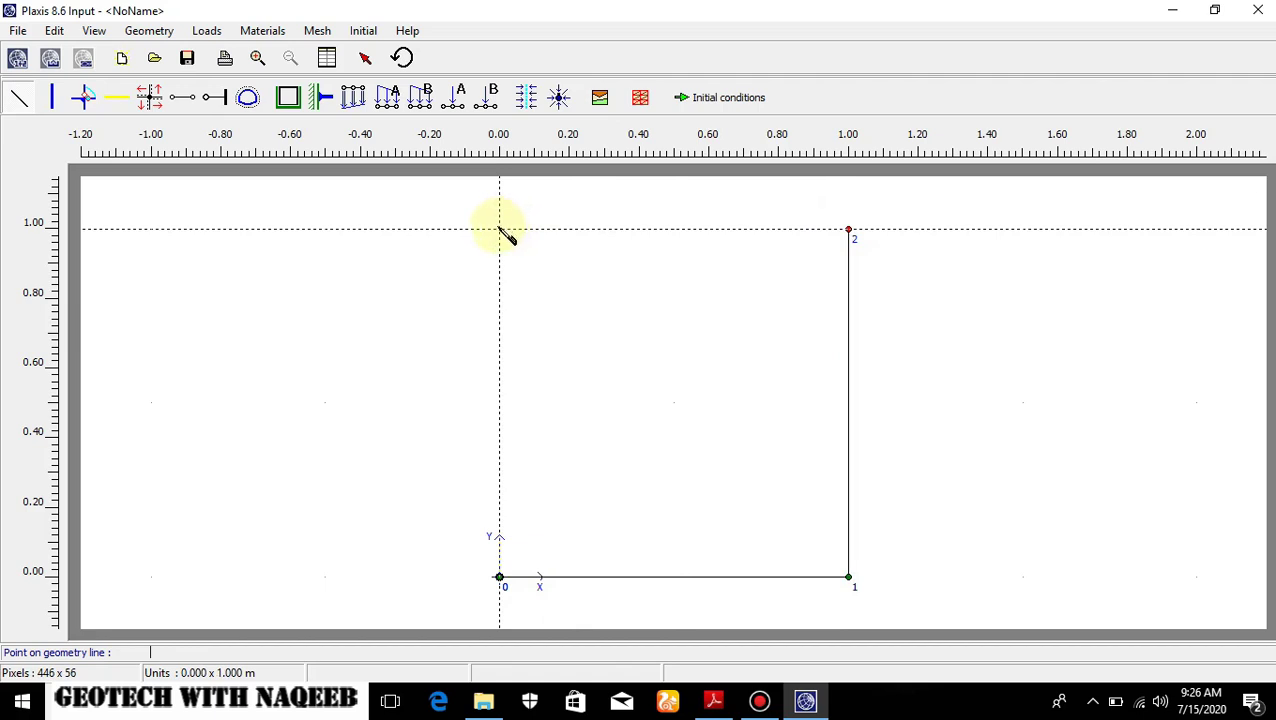
{"action": "left_click", "coordinate": [499, 231]}
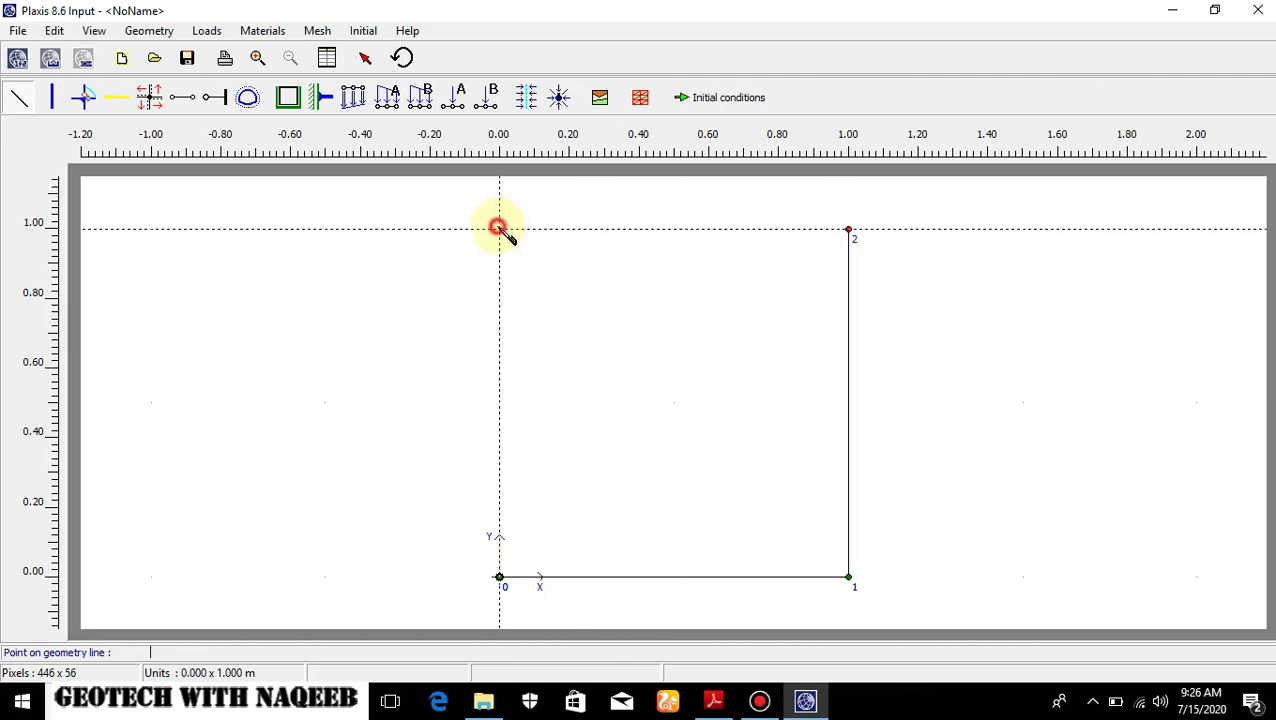
{"action": "left_click", "coordinate": [500, 579]}
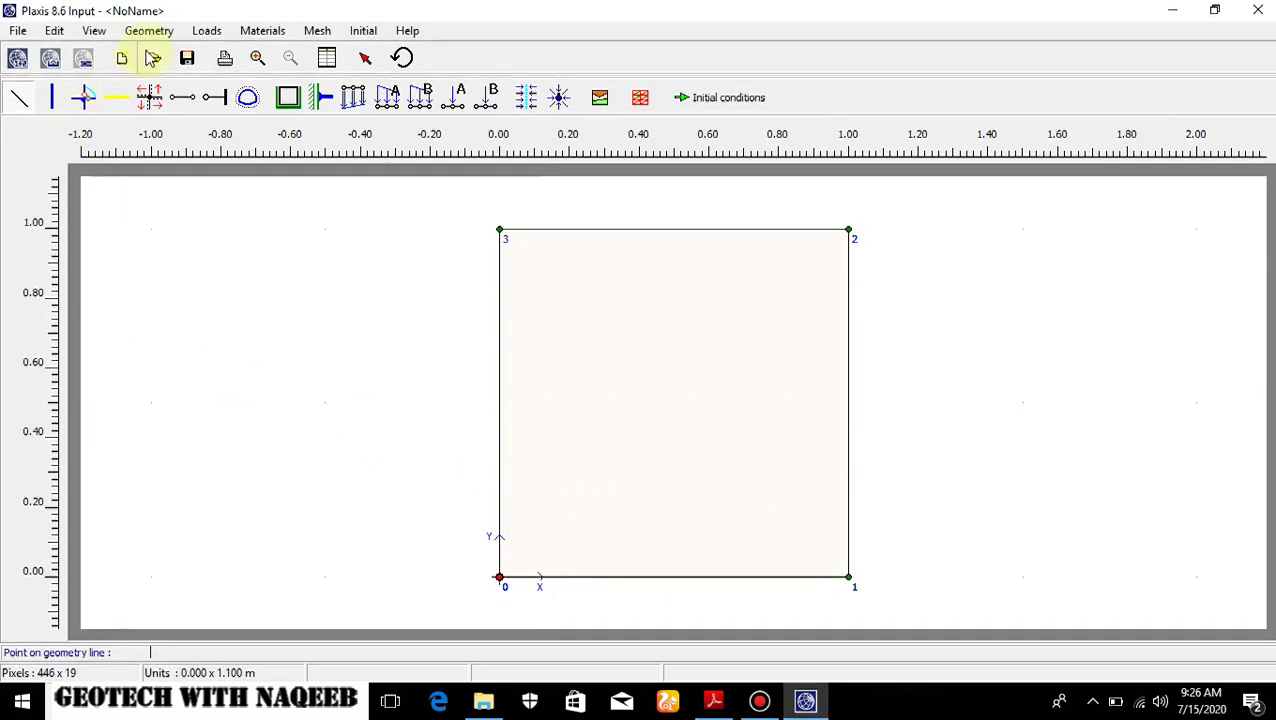
Apply a vertical fixity along the bottom edge from the origin to (1, 0).
{"action": "left_click", "coordinate": [216, 33]}
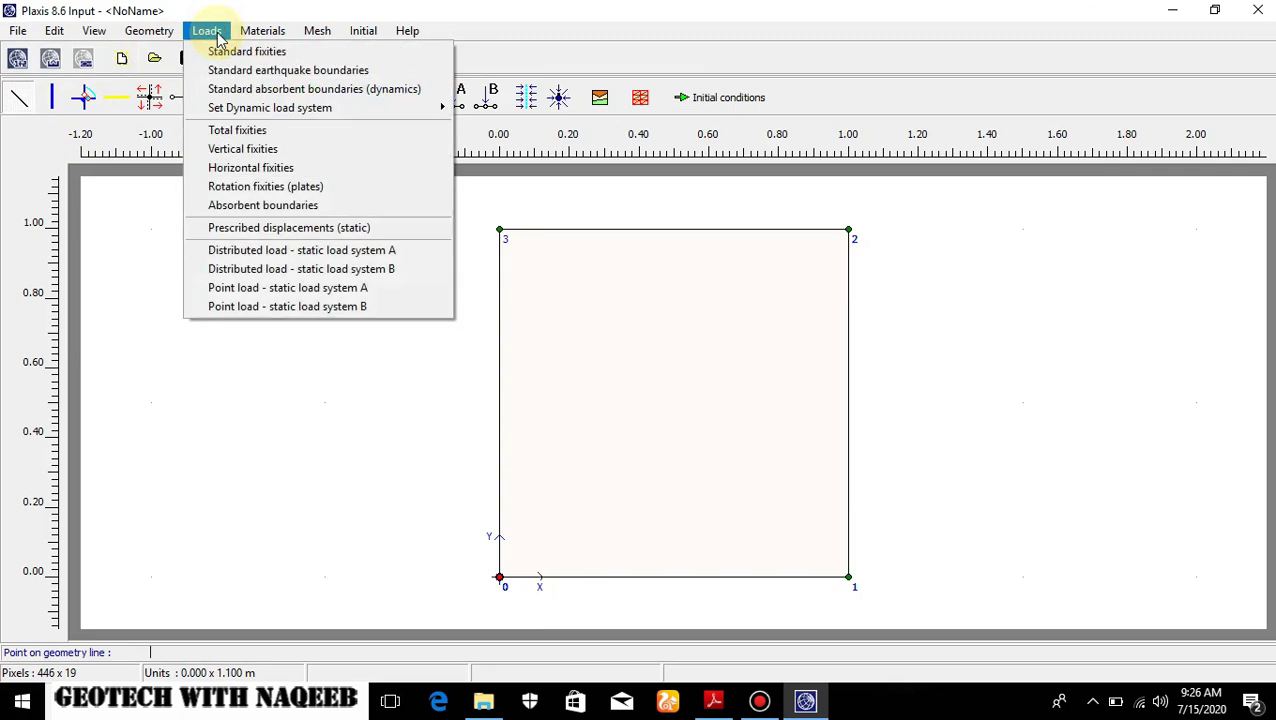
{"action": "left_click", "coordinate": [252, 149]}
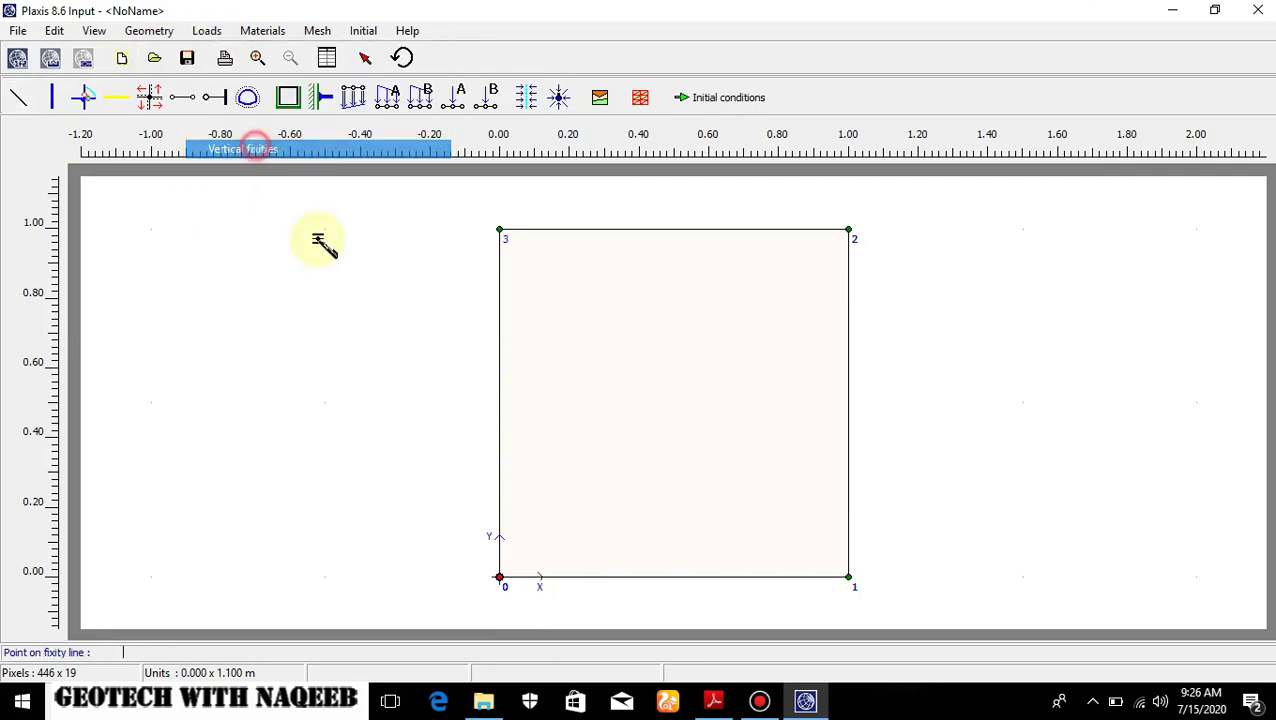
{"action": "left_click", "coordinate": [499, 578]}
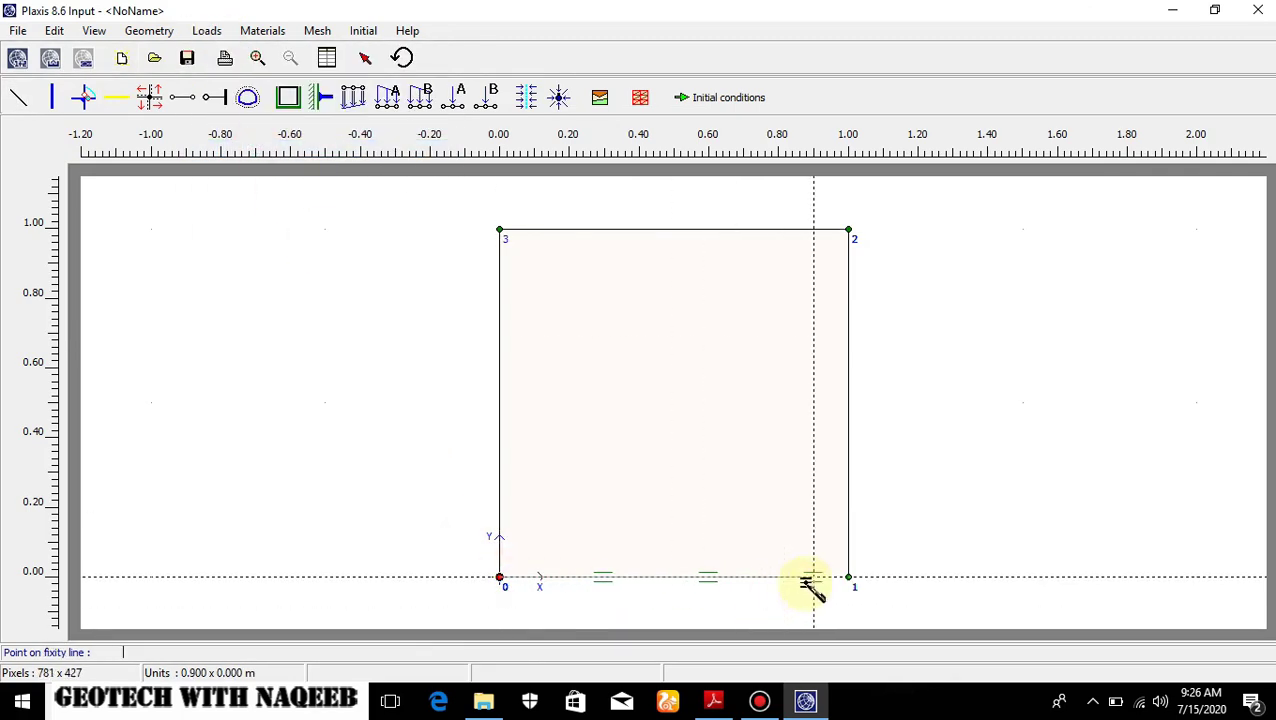
{"action": "left_click", "coordinate": [848, 578]}
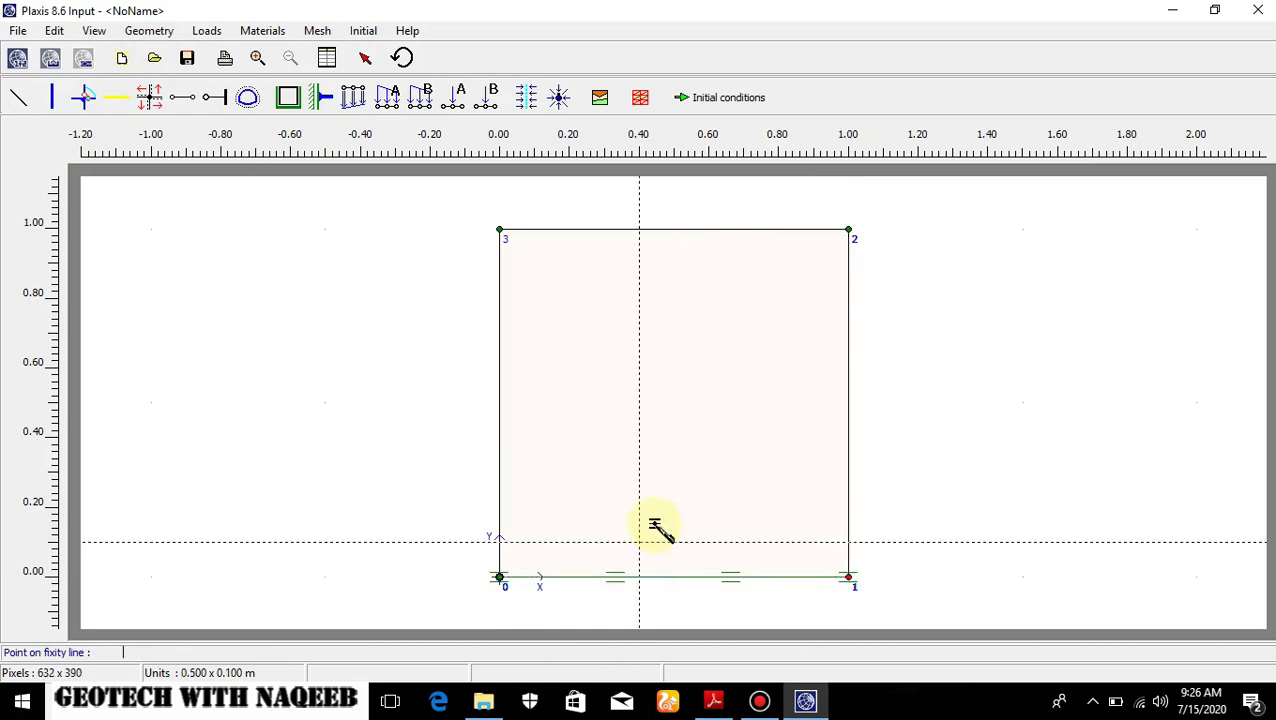
Apply a horizontal fixity along the left edge from (0, 1) down to the origin.
{"action": "left_click", "coordinate": [206, 30]}
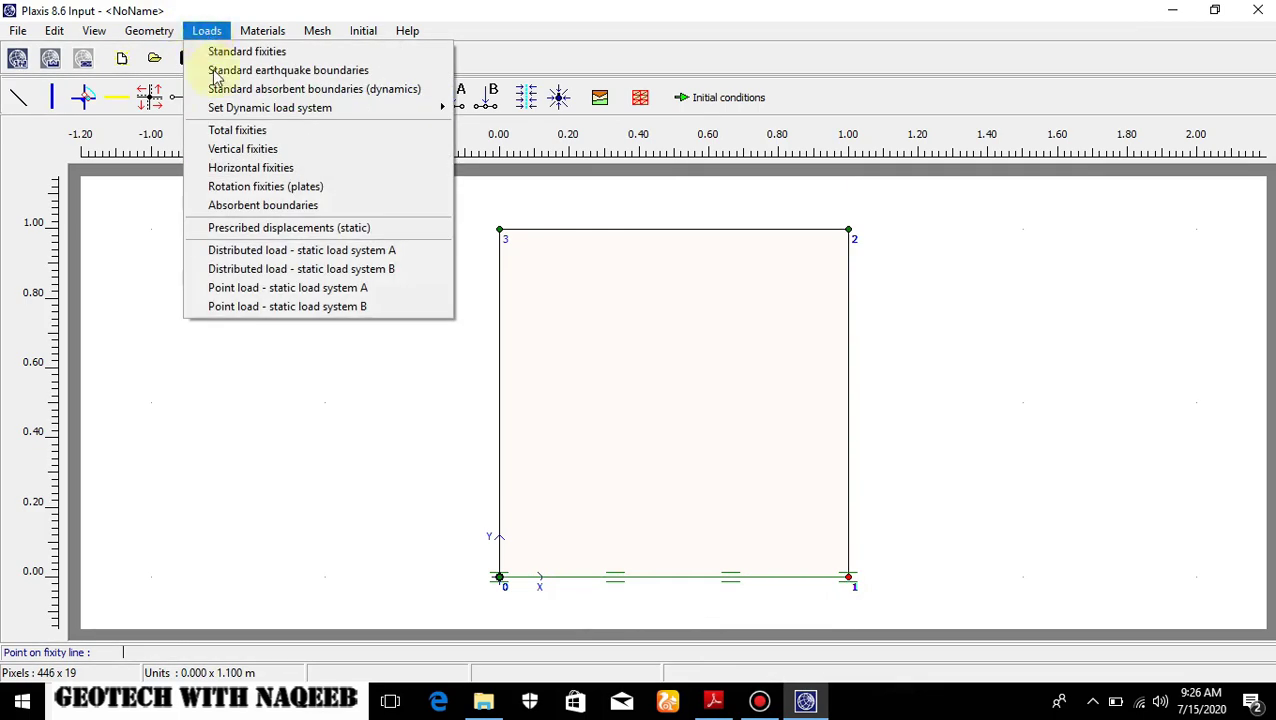
{"action": "left_click", "coordinate": [240, 170]}
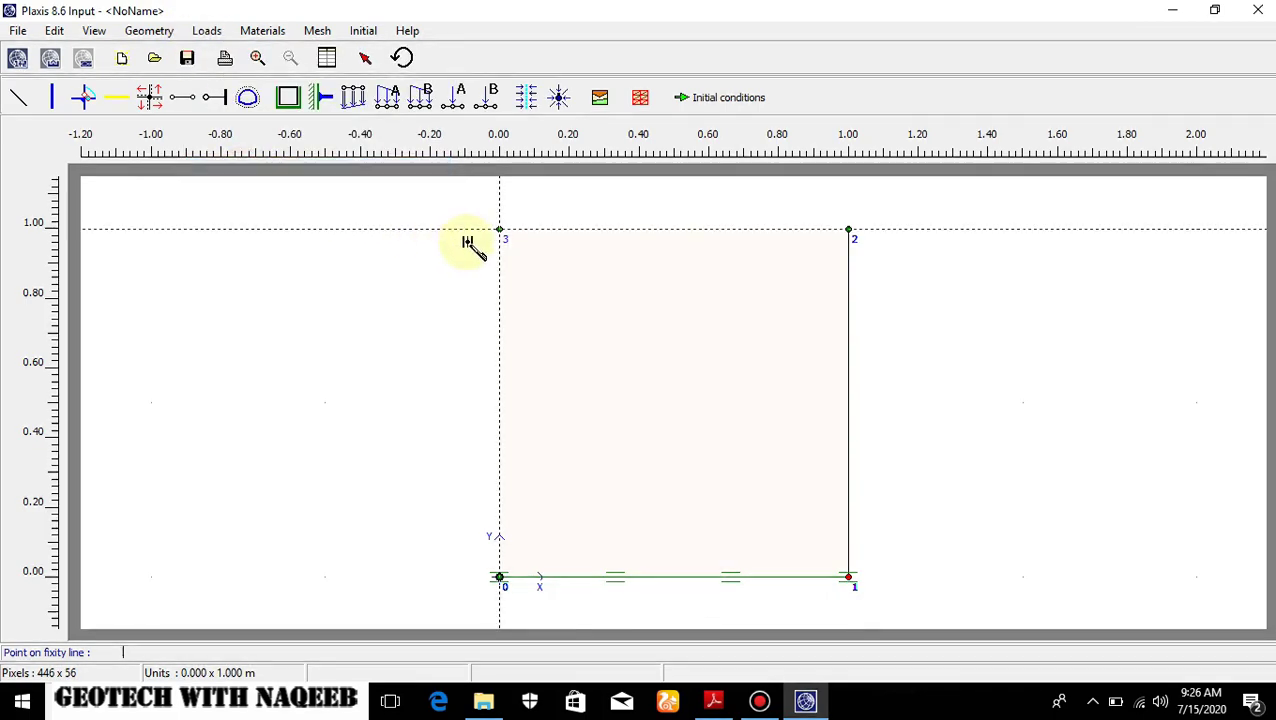
{"action": "left_click", "coordinate": [498, 230]}
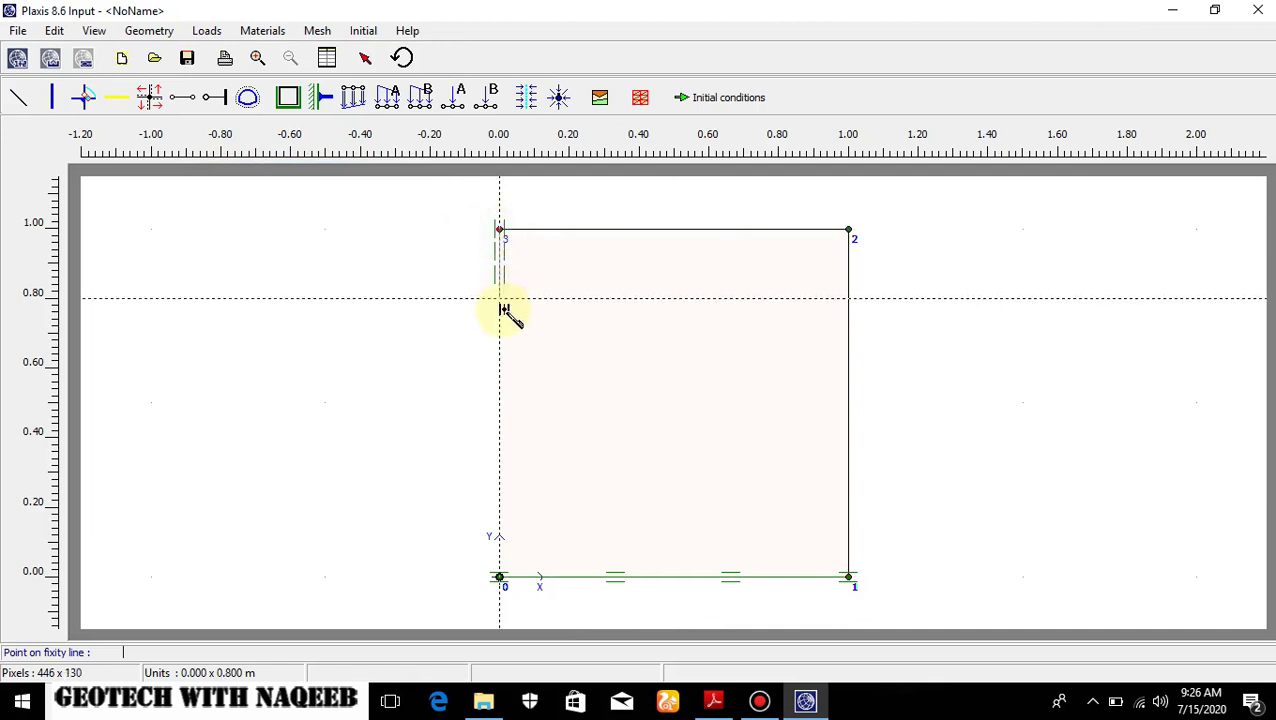
{"action": "left_click", "coordinate": [499, 578]}
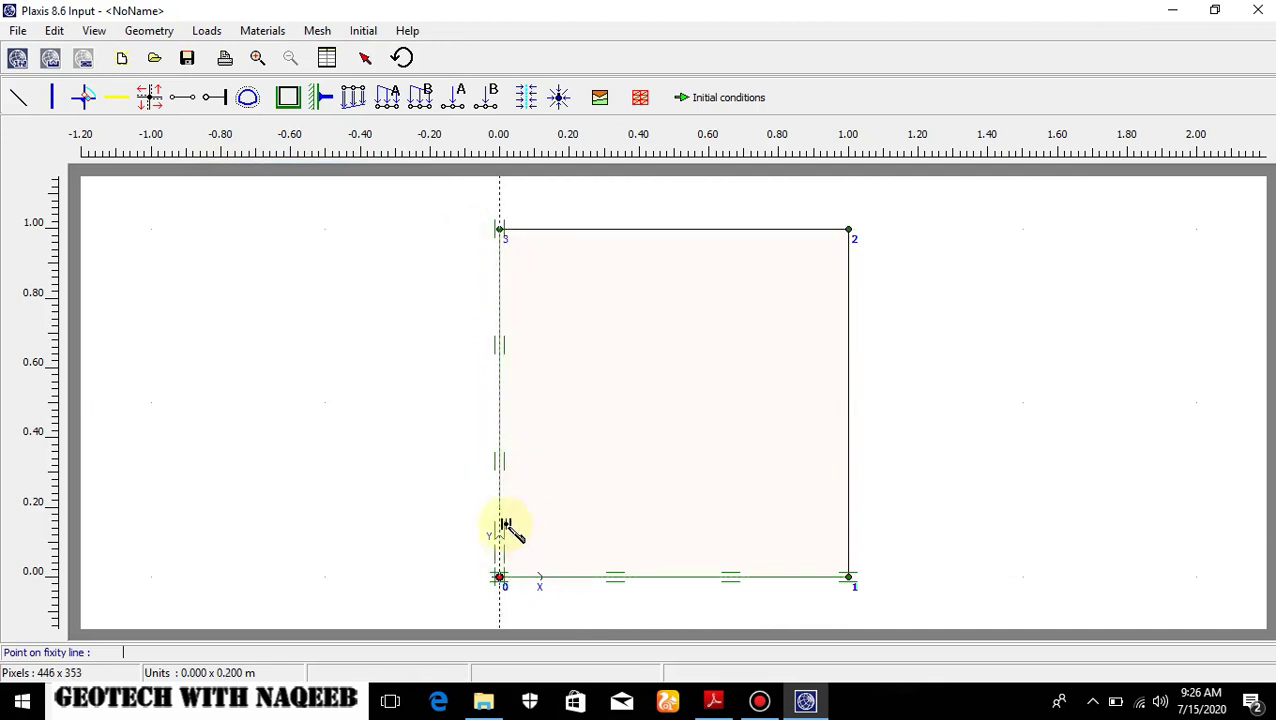
{"action": "left_click", "coordinate": [500, 577]}
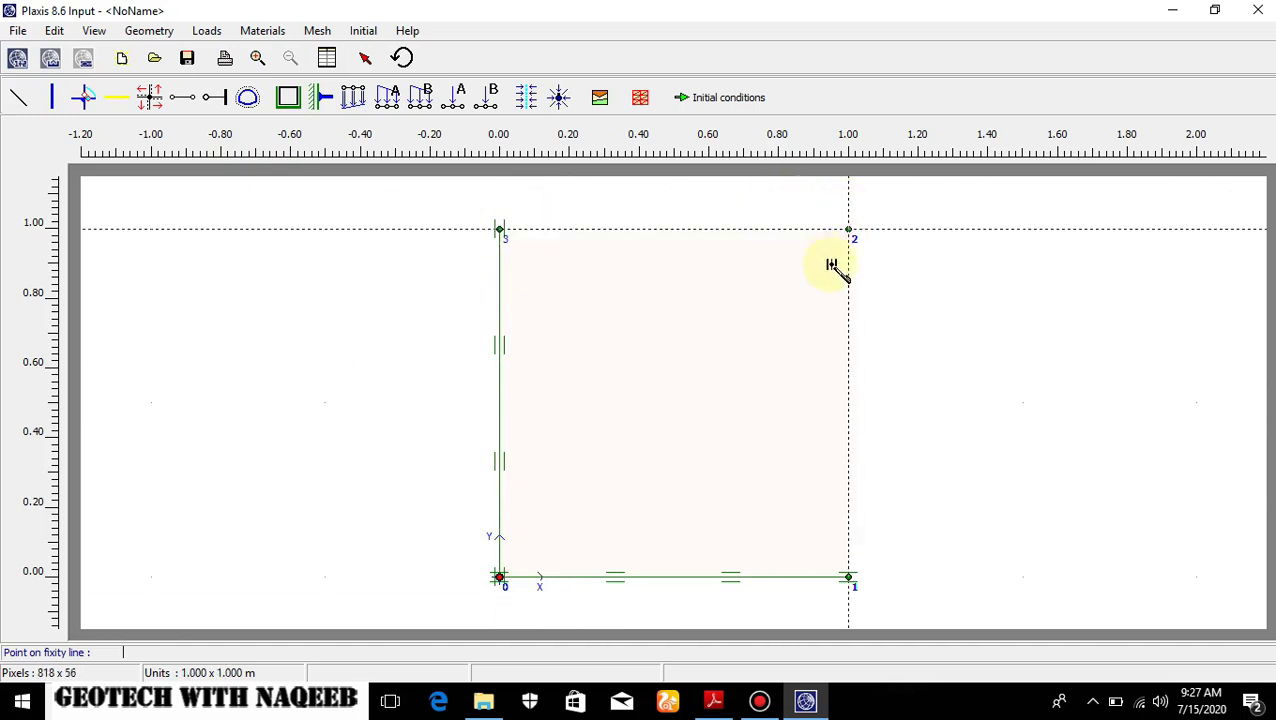
{"action": "left_click", "coordinate": [713, 700]}
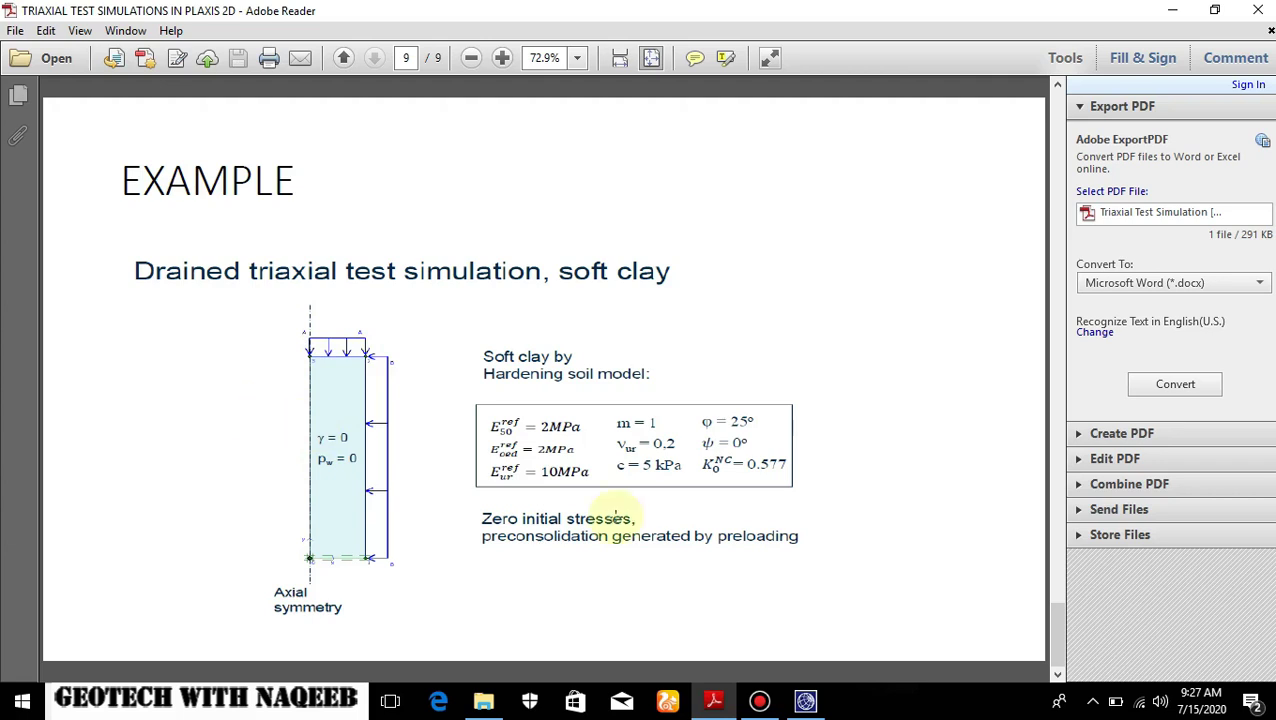
Place distributed load A along the top edge and down the right edge of the square.
{"action": "left_click", "coordinate": [805, 700]}
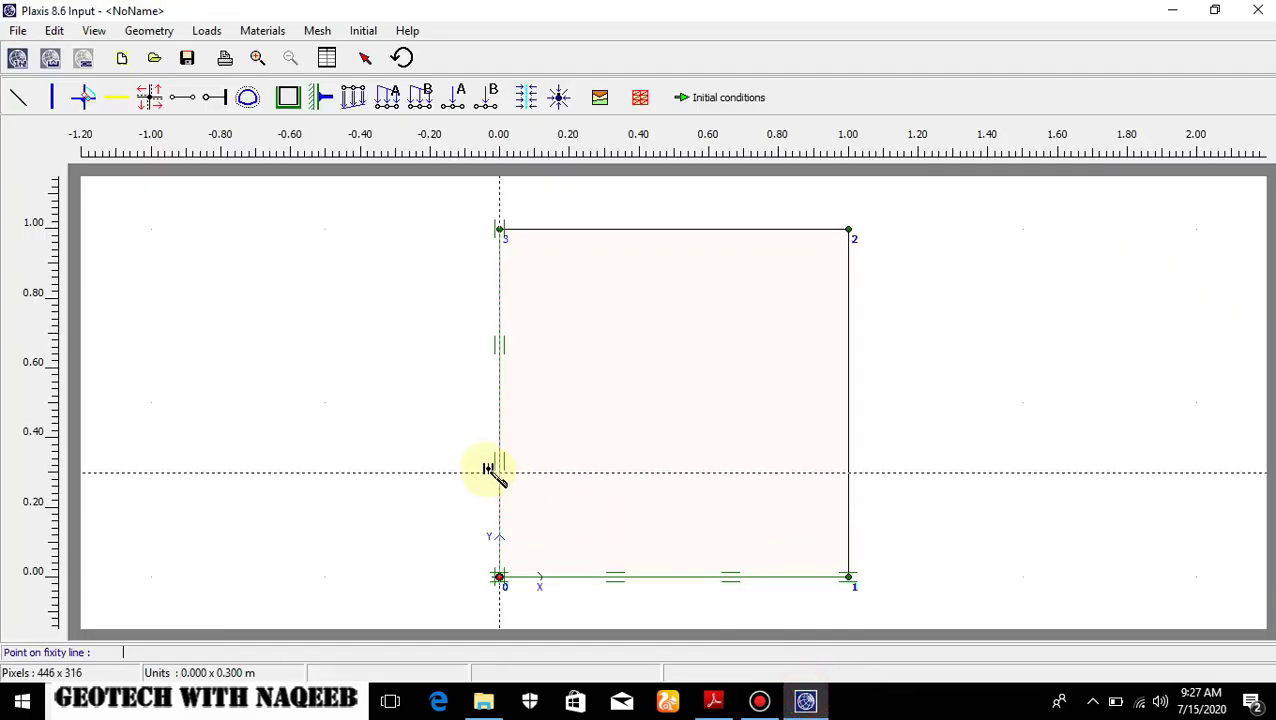
{"action": "left_click", "coordinate": [394, 102]}
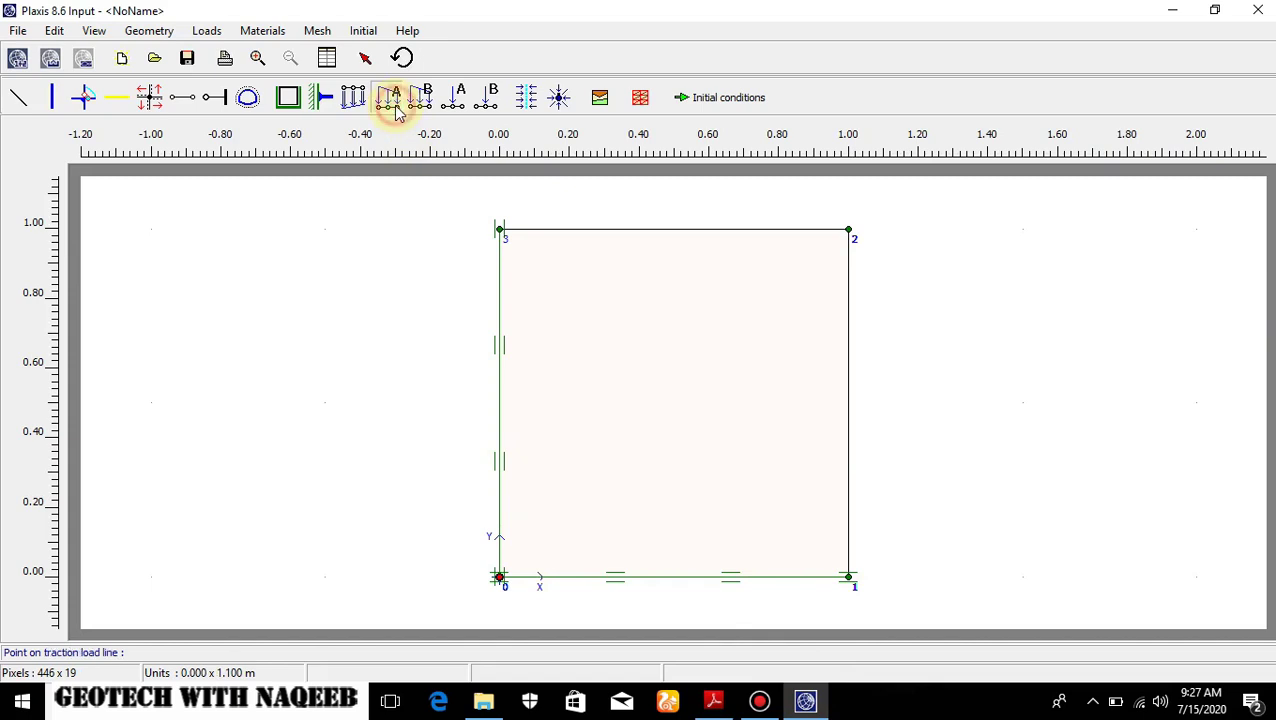
{"action": "left_click", "coordinate": [499, 230]}
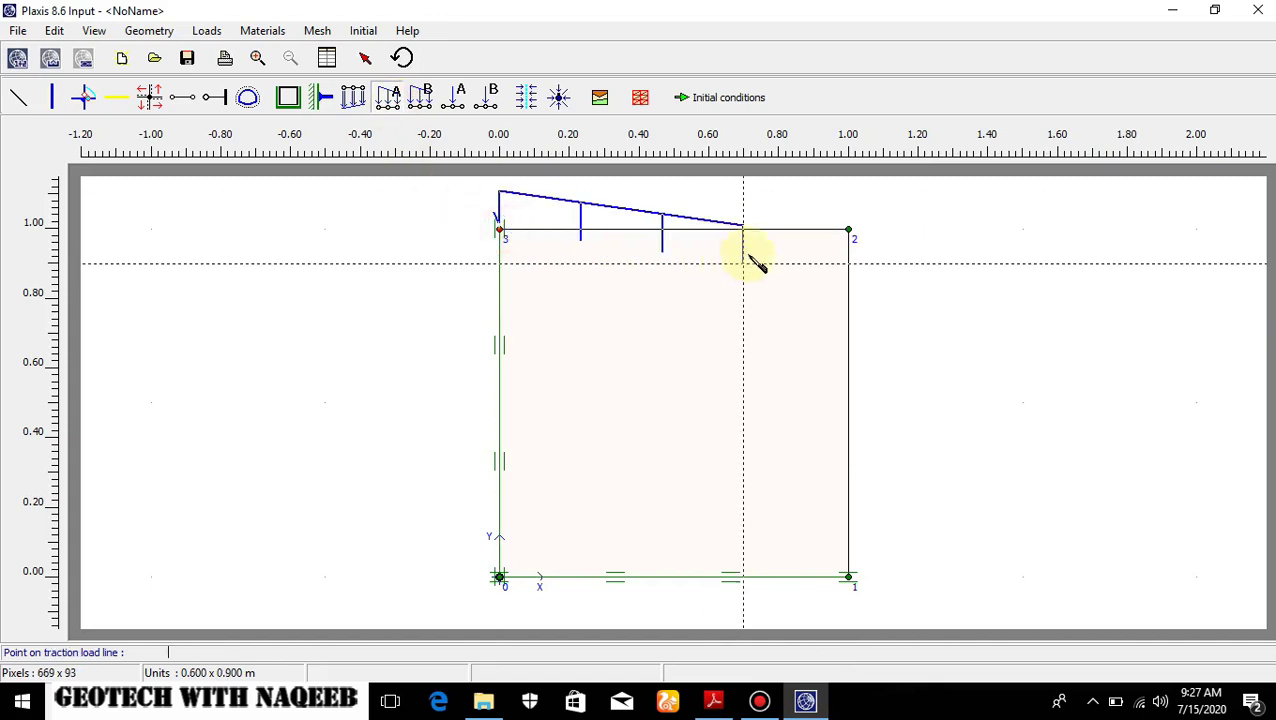
{"action": "left_click", "coordinate": [846, 228]}
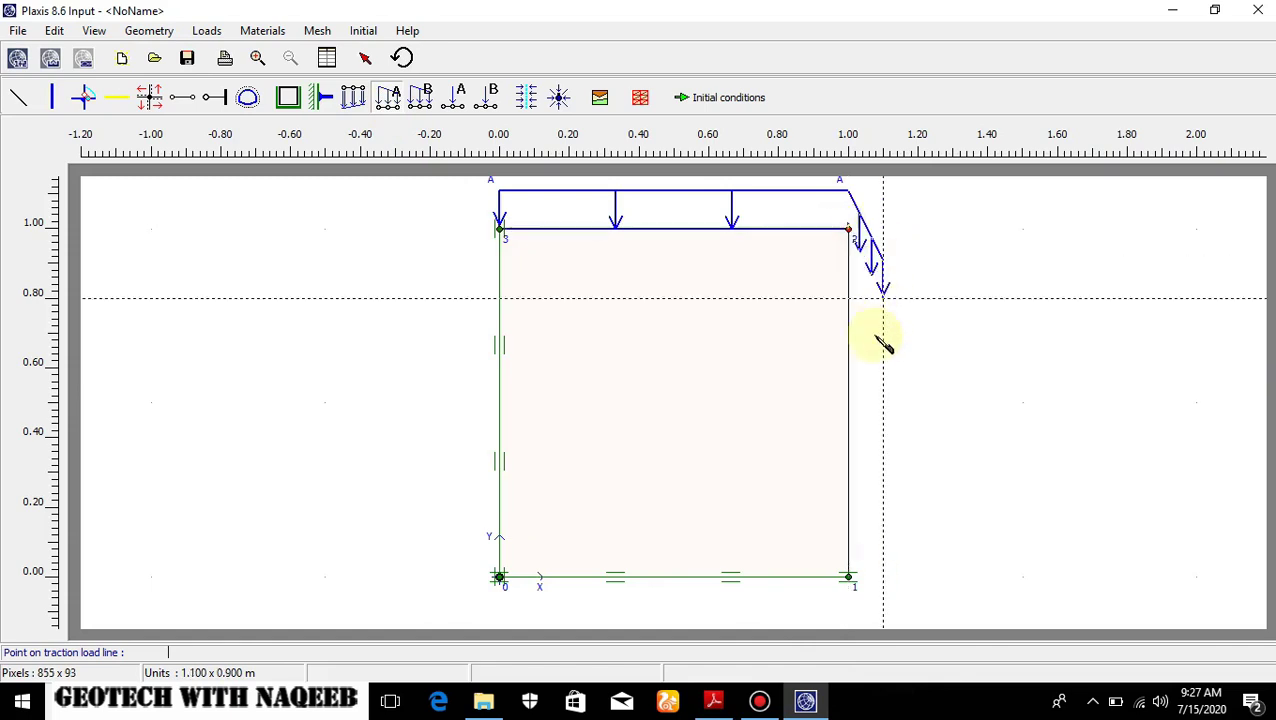
{"action": "left_click", "coordinate": [849, 578]}
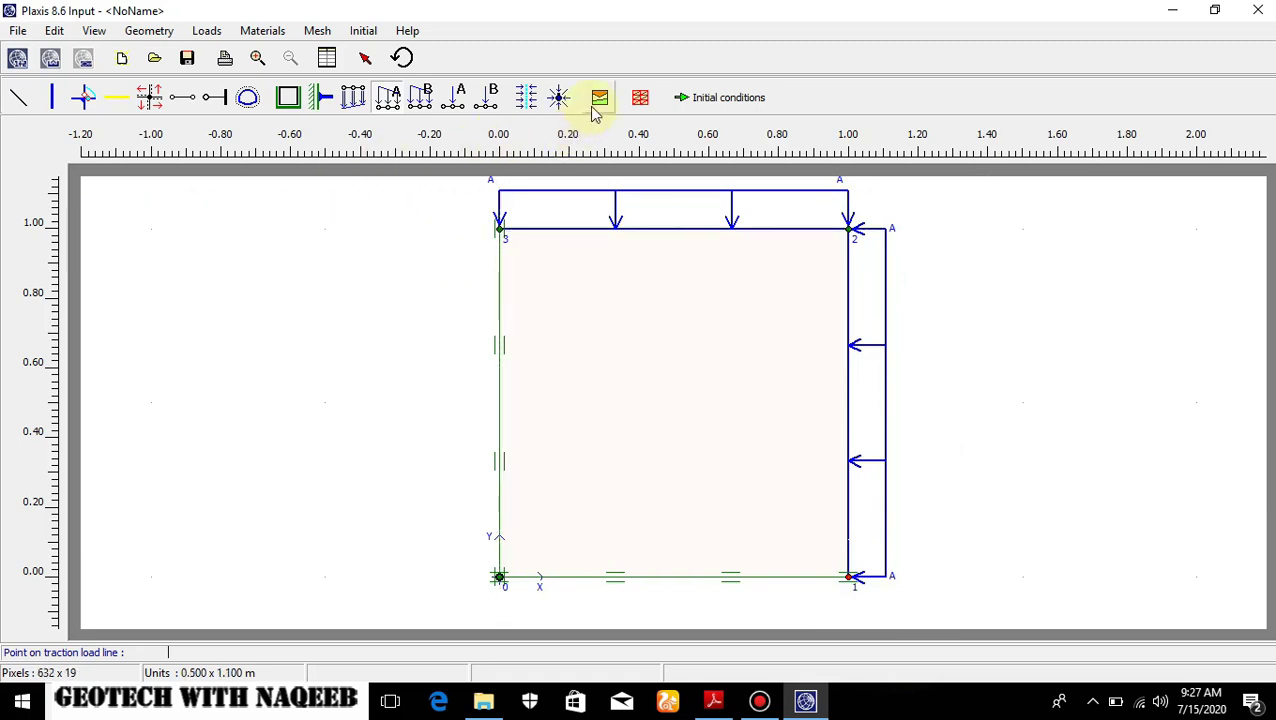
Review PDF page 8 listing material properties, confining pressure and axial compression.
{"action": "left_click", "coordinate": [713, 698]}
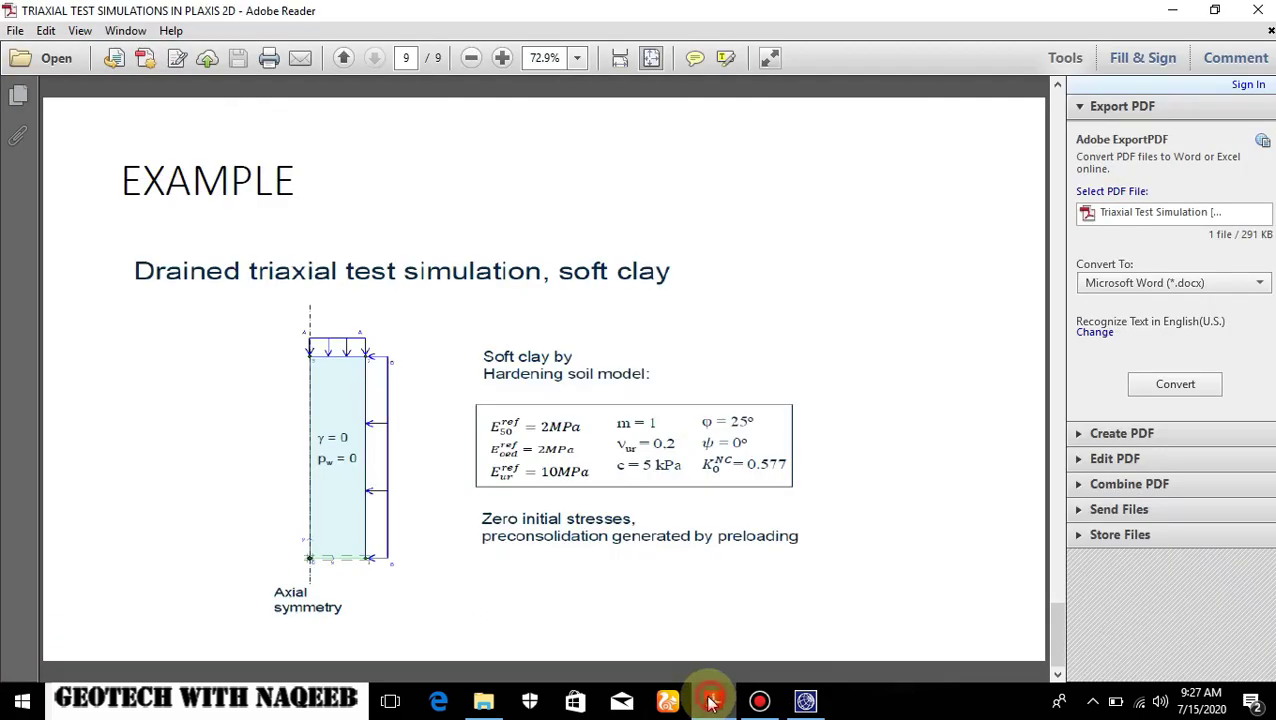
{"action": "scroll", "coordinate": [413, 456], "scroll_direction": "up", "scroll_amount": 5}
{"action": "scroll", "coordinate": [421, 507], "scroll_direction": "down", "scroll_amount": 3}
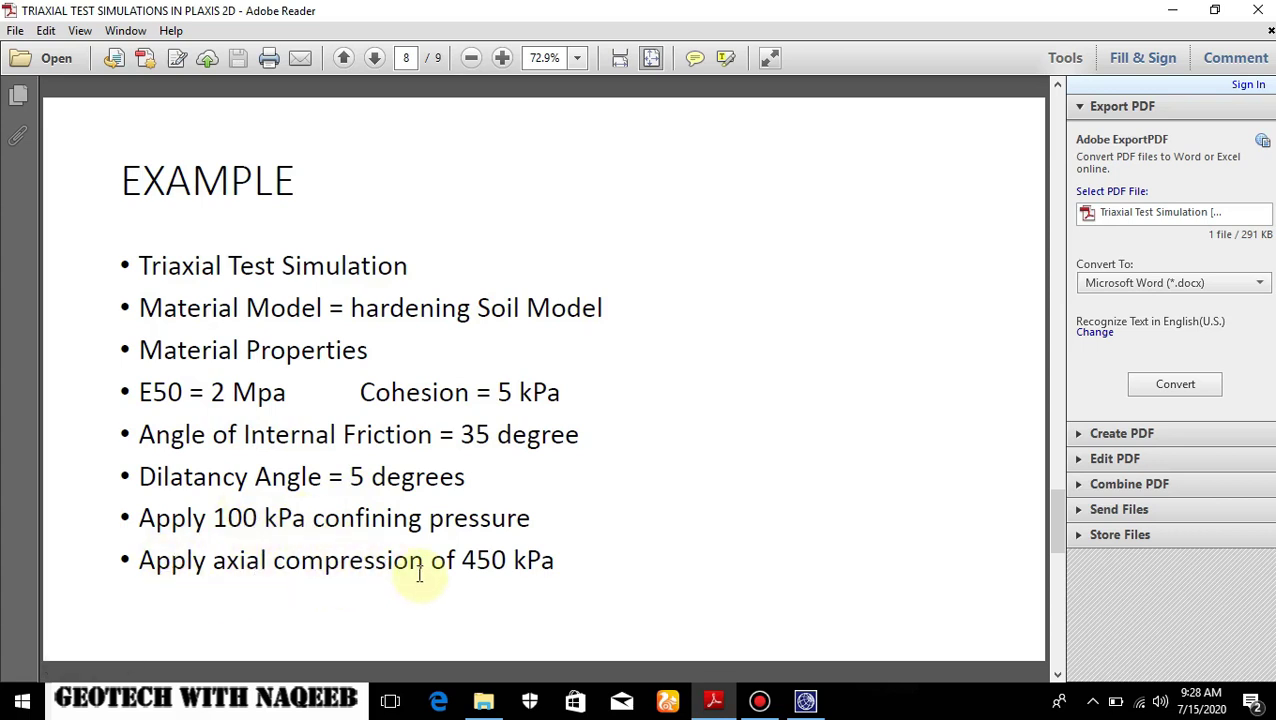
{"action": "left_click", "coordinate": [806, 699]}
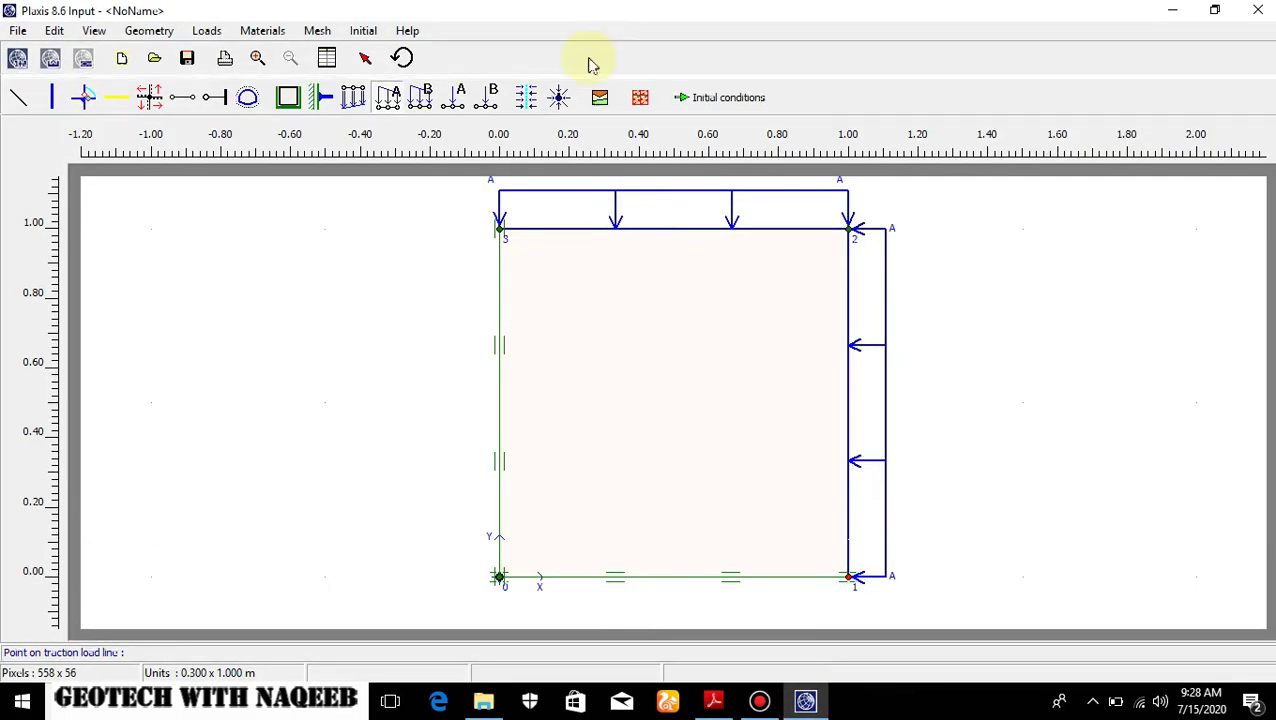
Create a new drained Mohr-Coulomb material set named 'soil'.
{"action": "left_click", "coordinate": [601, 99]}
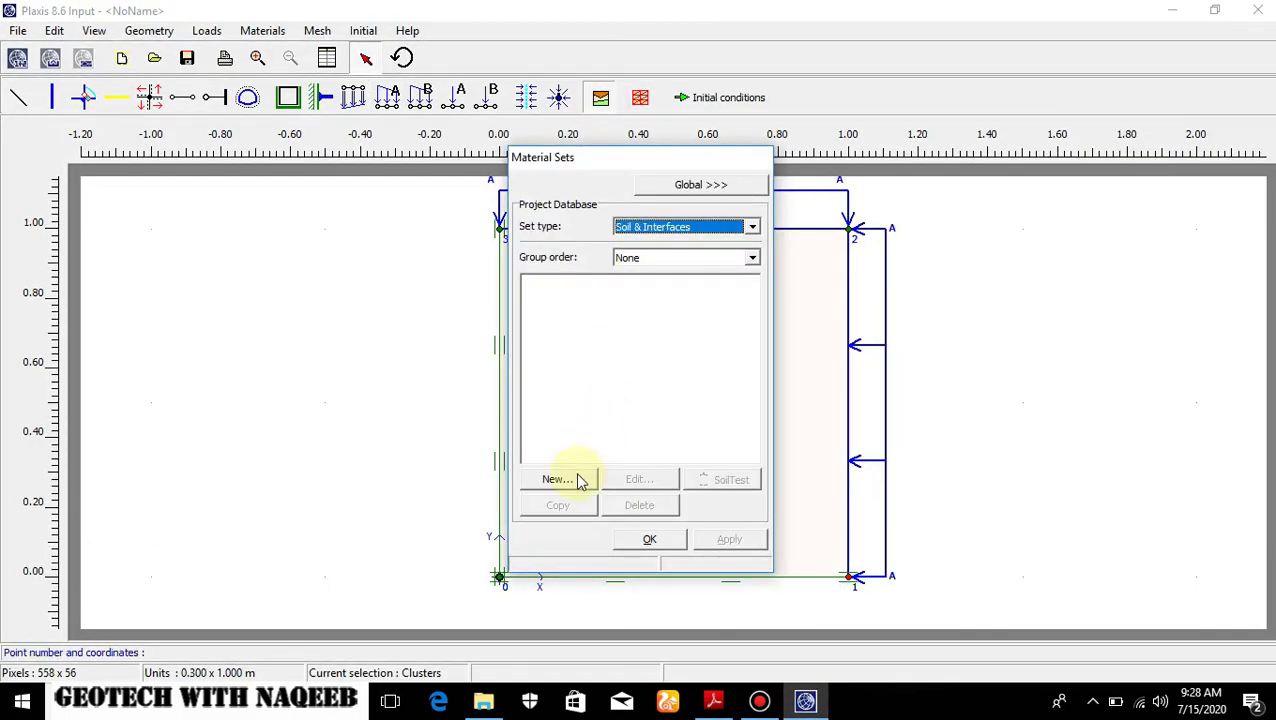
{"action": "left_click", "coordinate": [575, 481]}
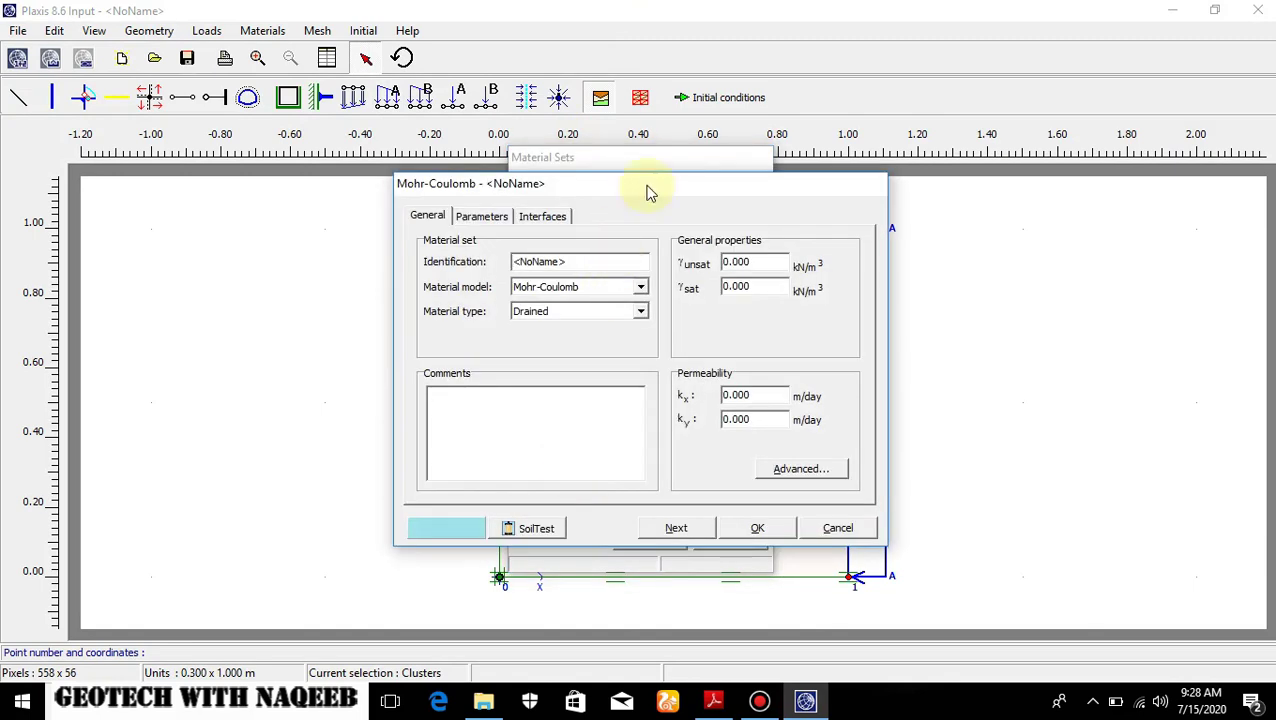
{"action": "left_click_drag", "start_coordinate": [647, 184], "coordinate": [413, 249]}
{"action": "left_click_drag", "start_coordinate": [345, 316], "coordinate": [280, 316]}
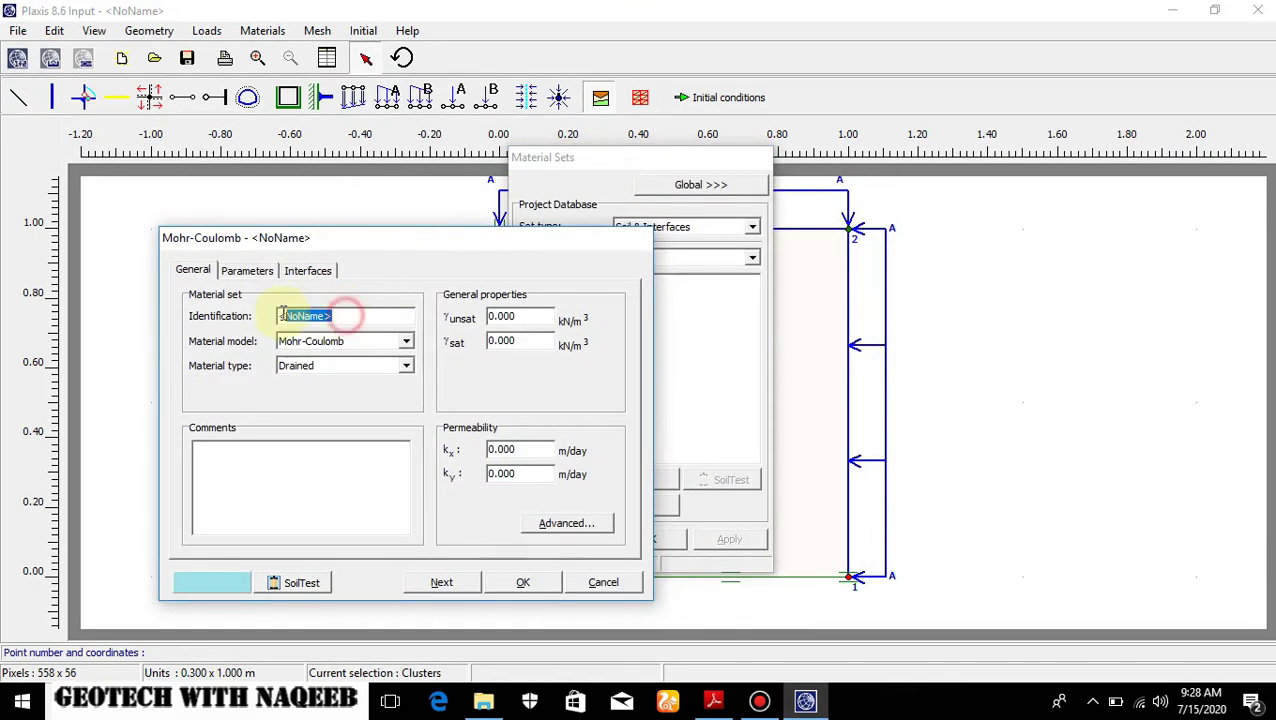
{"action": "type", "text": "soil"}
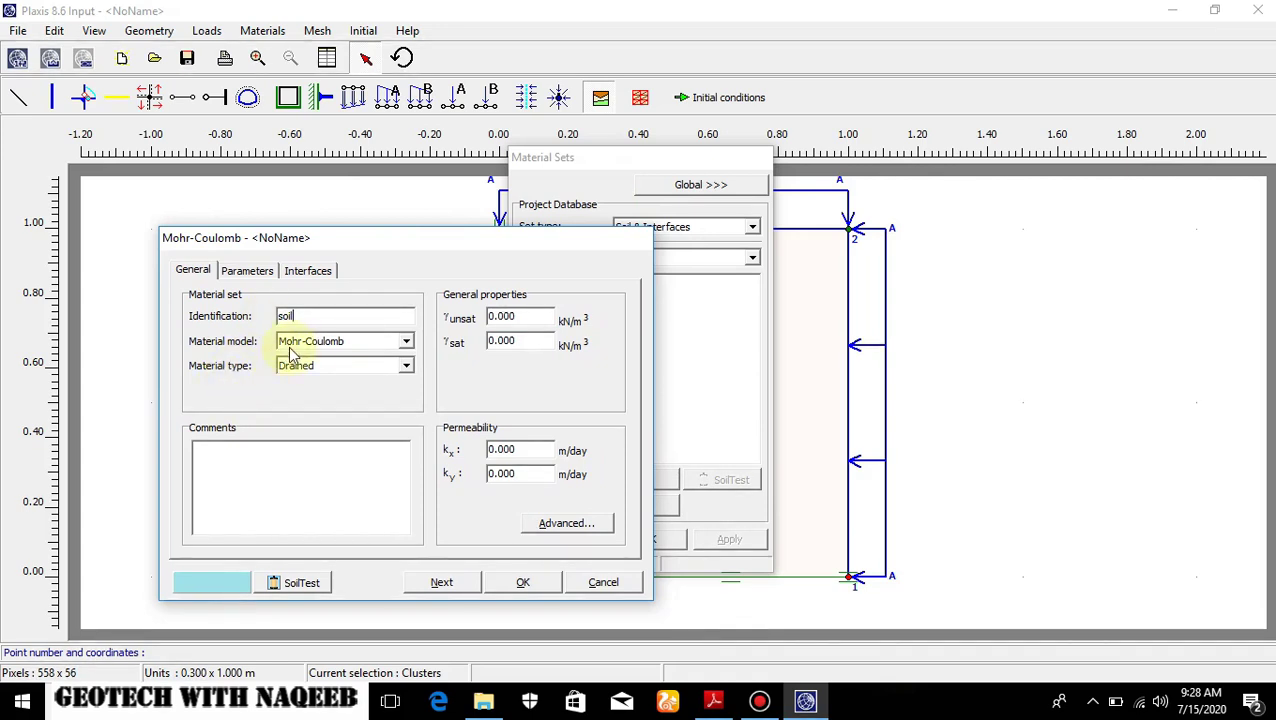
Browse the PDF from the Soil Models page to the LIMITATIONS slide on HS and MC.
{"action": "left_click", "coordinate": [714, 701]}
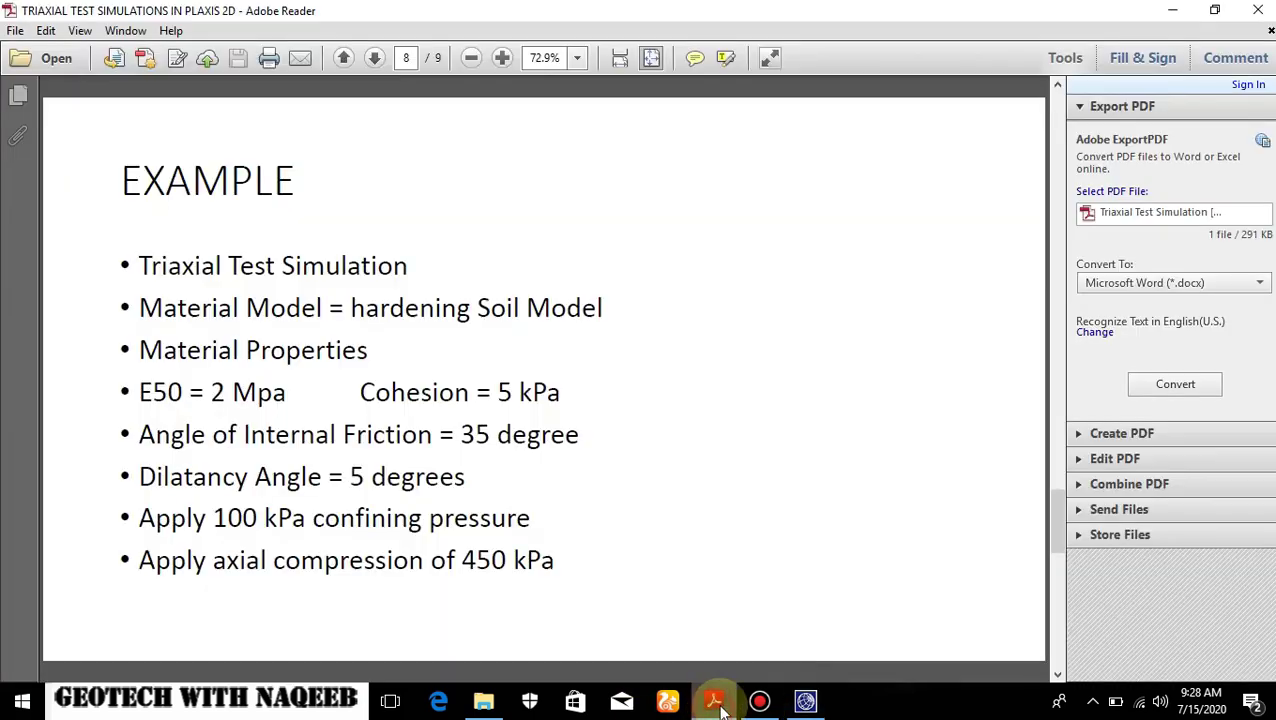
{"action": "scroll", "coordinate": [468, 492], "scroll_direction": "up", "scroll_amount": 7}
{"action": "scroll", "coordinate": [470, 492], "scroll_direction": "down", "scroll_amount": 1}
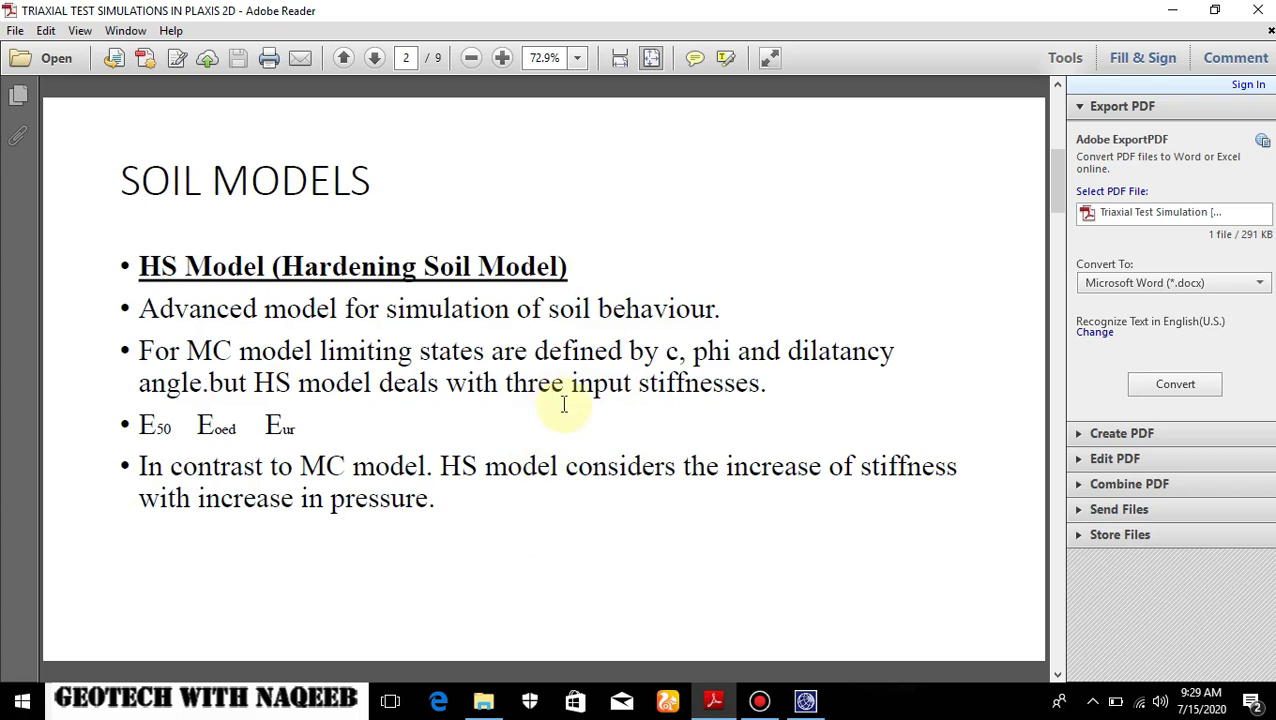
{"action": "scroll", "coordinate": [563, 403], "scroll_direction": "down", "scroll_amount": 3}
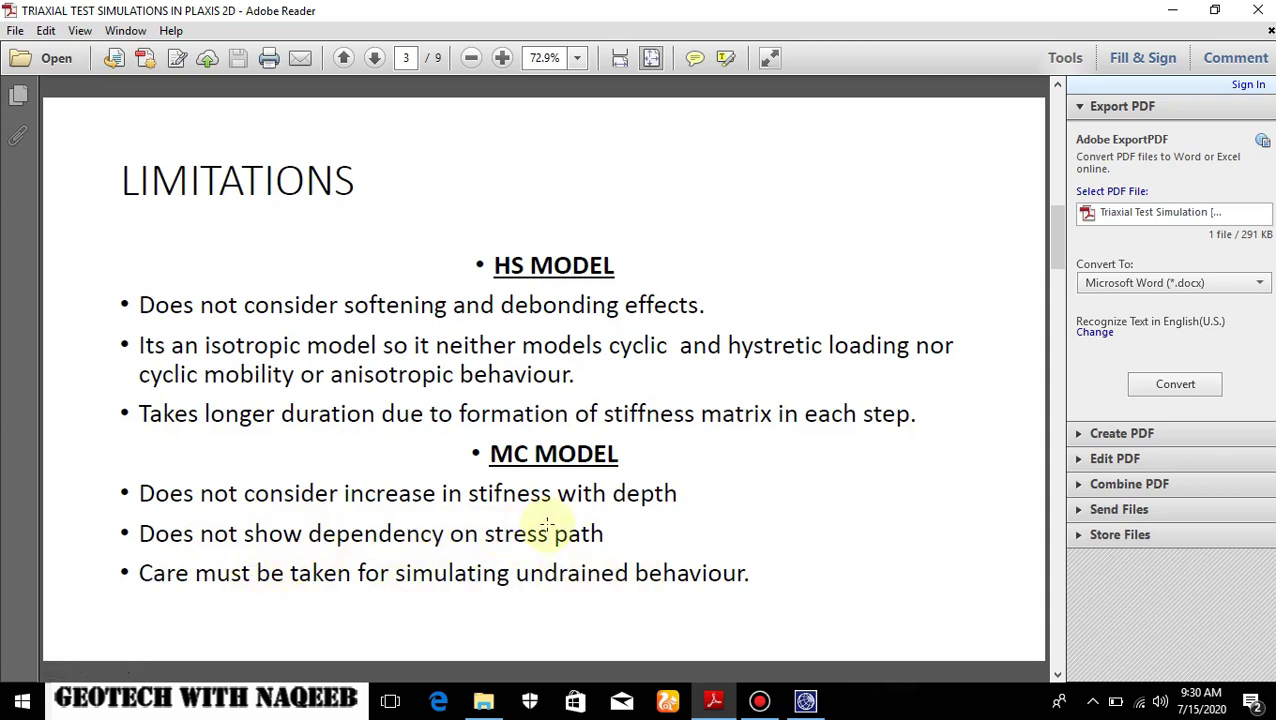
{"action": "scroll", "coordinate": [548, 525], "scroll_direction": "down", "scroll_amount": 1}
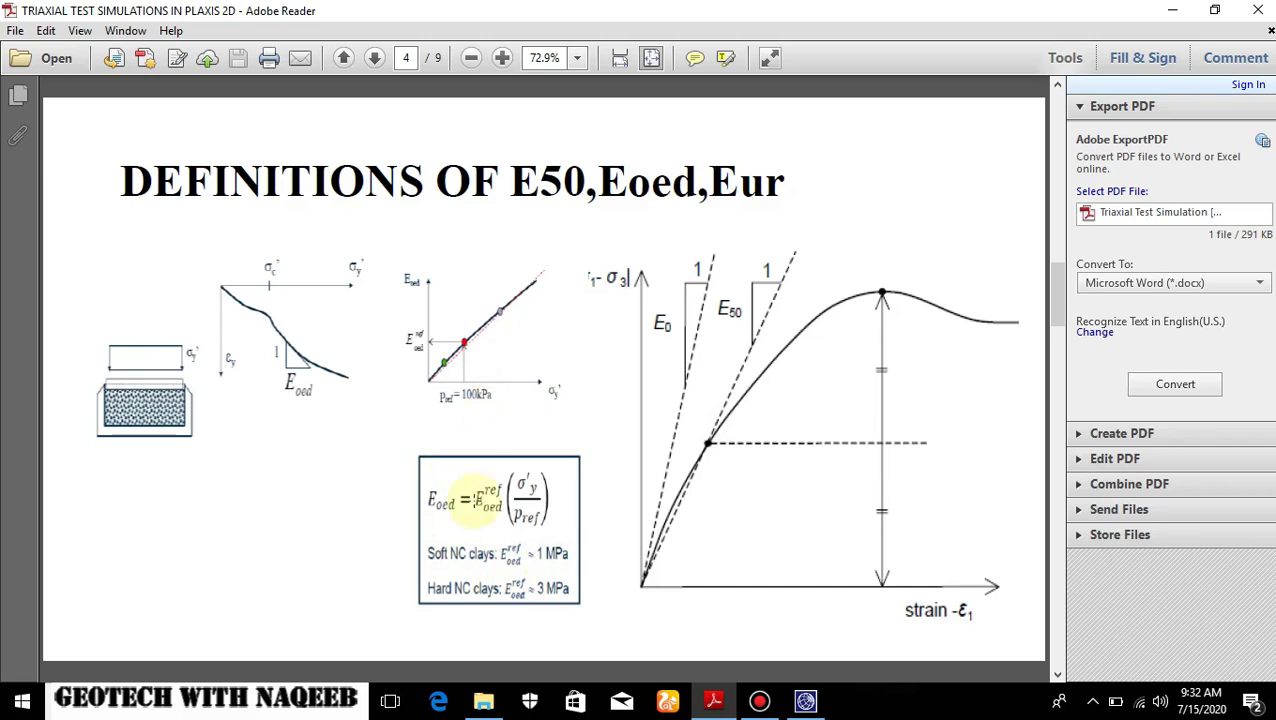
Scroll the PDF past the E50, Eoed and Eur definitions.
{"action": "scroll", "coordinate": [510, 555], "scroll_direction": "down", "scroll_amount": 1}
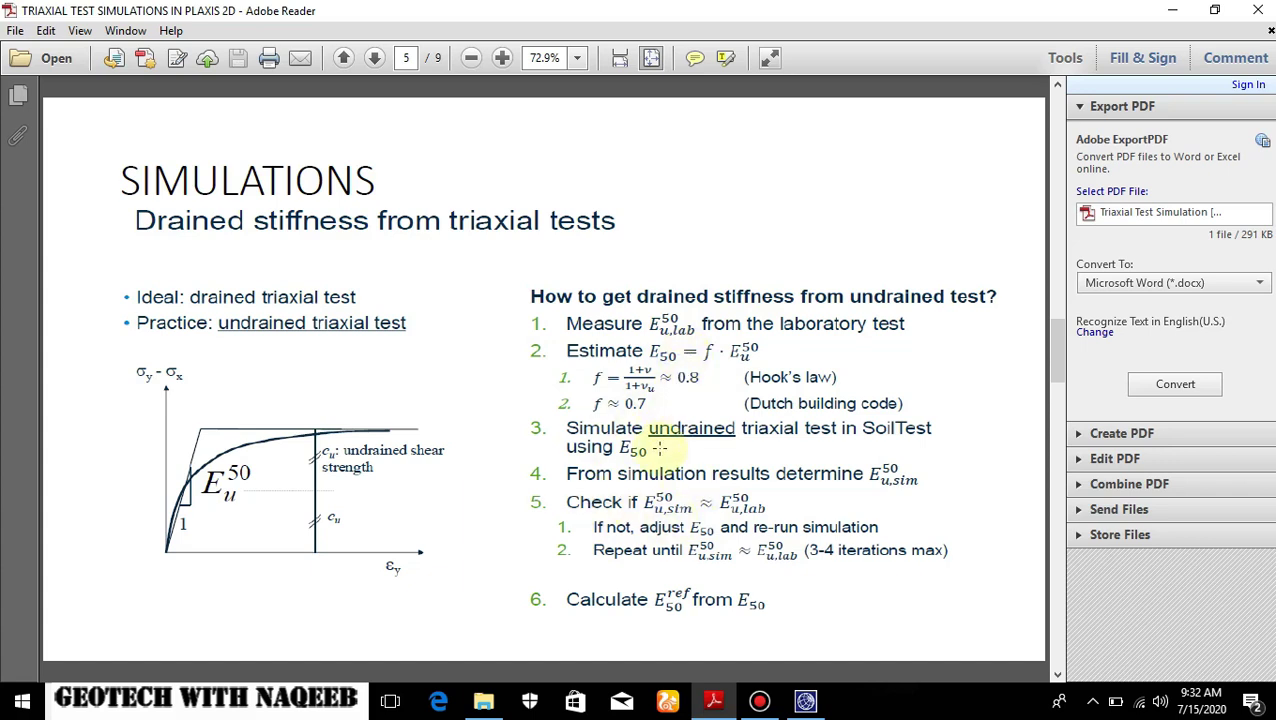
Scroll the PDF down to the EXAMPLE material-properties slide, then return to Plaxis's material dialog.
{"action": "scroll", "coordinate": [660, 448], "scroll_direction": "down", "scroll_amount": 1}
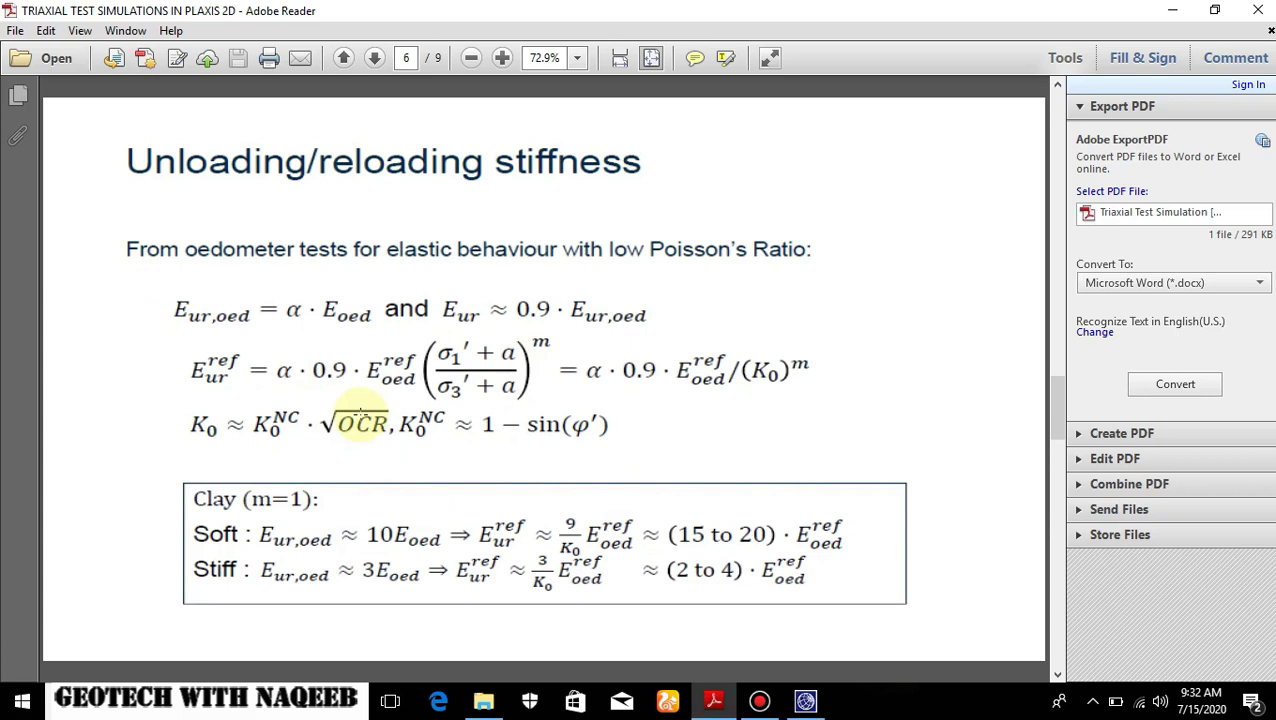
{"action": "scroll", "coordinate": [360, 414], "scroll_direction": "down", "scroll_amount": 1}
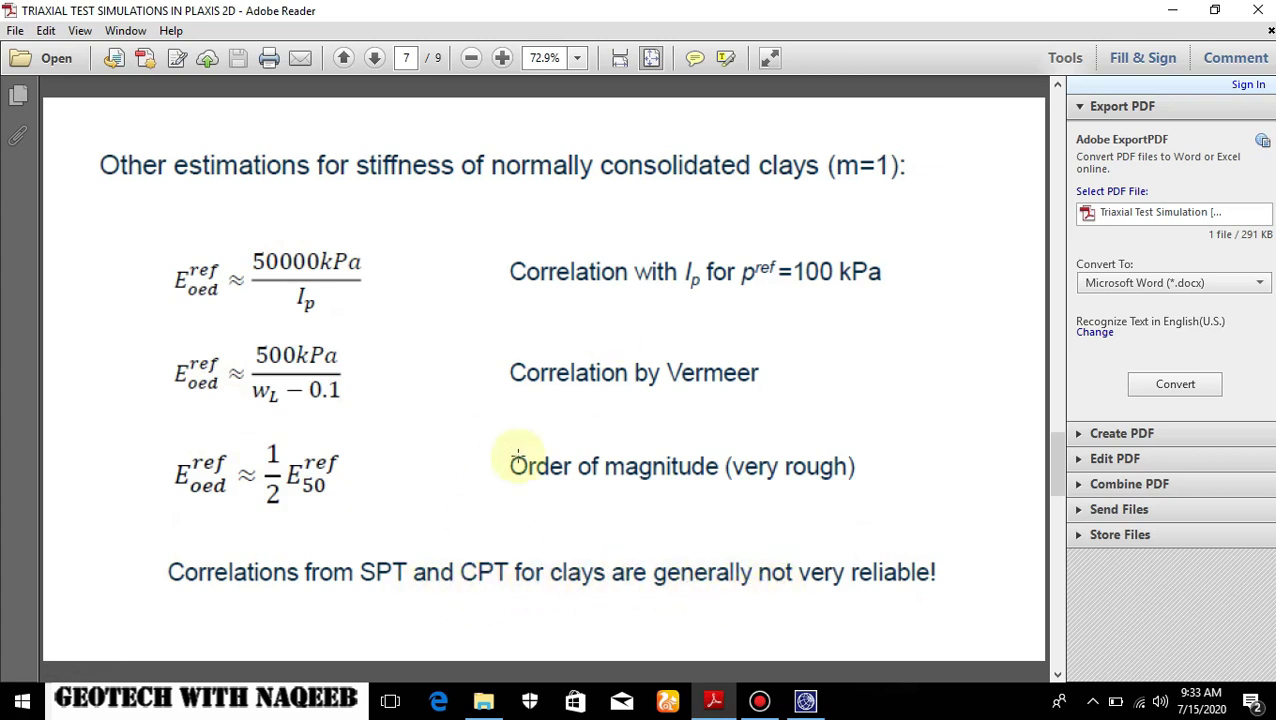
{"action": "scroll", "coordinate": [636, 414], "scroll_direction": "down", "scroll_amount": 3}
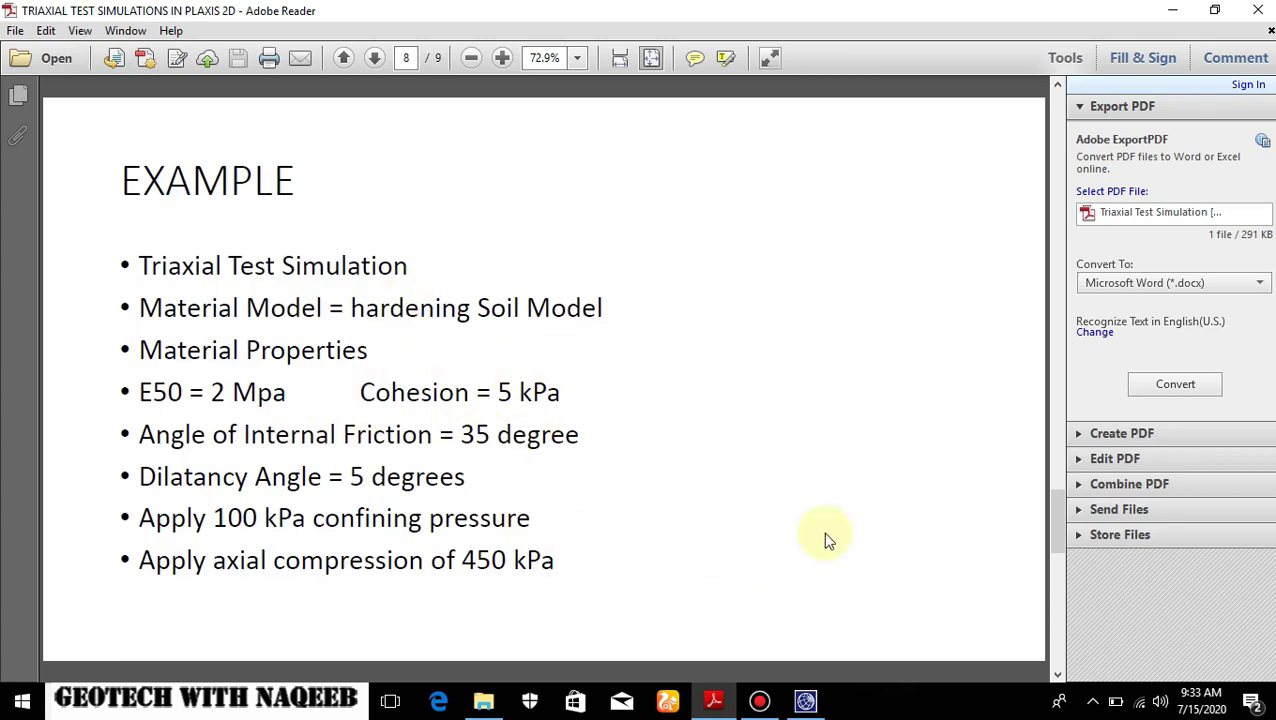
{"action": "left_click", "coordinate": [805, 700]}
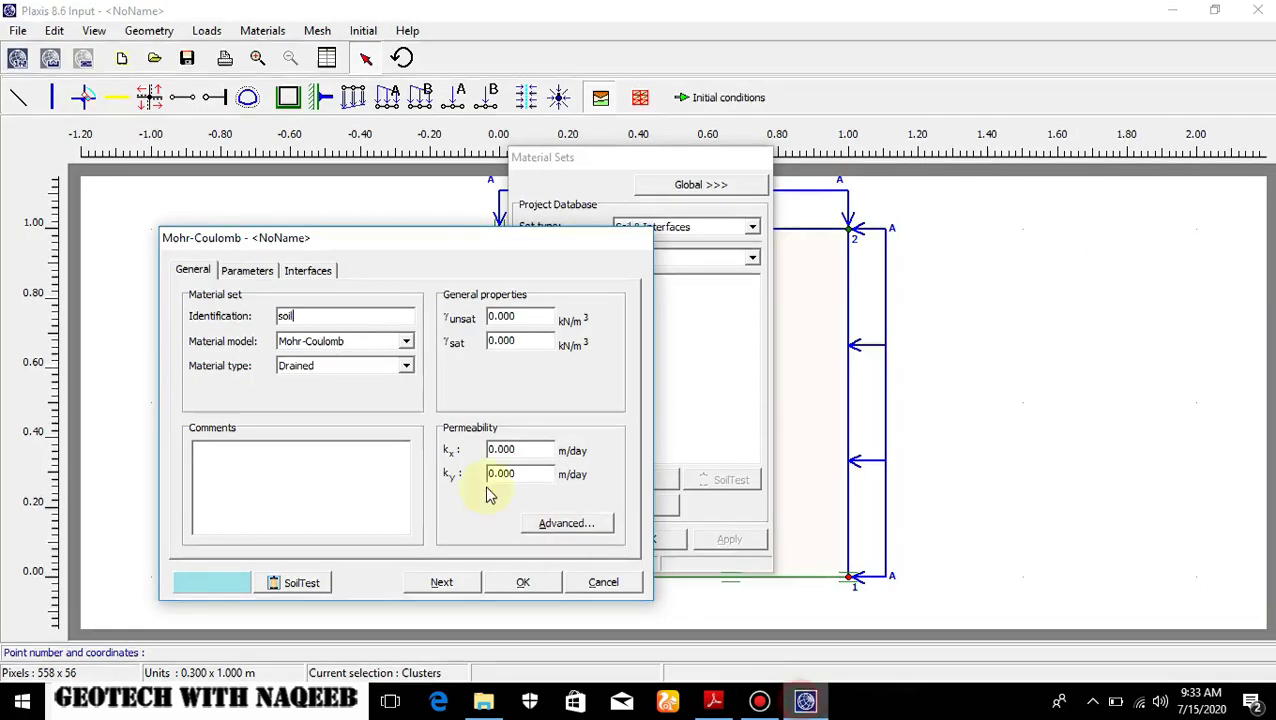
Switch the soil material to the Hardening soil model, checking the PDF example for its parameters.
{"action": "left_click", "coordinate": [405, 345]}
{"action": "left_click", "coordinate": [370, 382]}
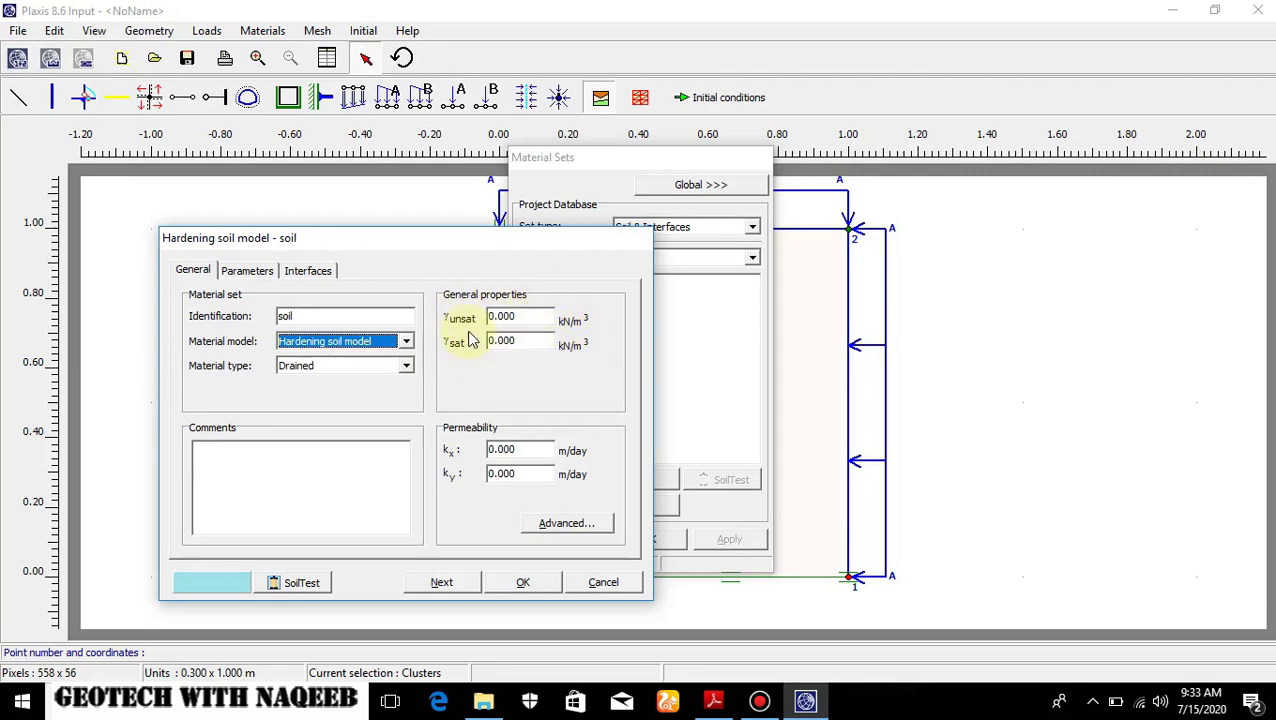
{"action": "left_click", "coordinate": [713, 703]}
{"action": "scroll", "coordinate": [490, 573], "scroll_direction": "down", "scroll_amount": 2}
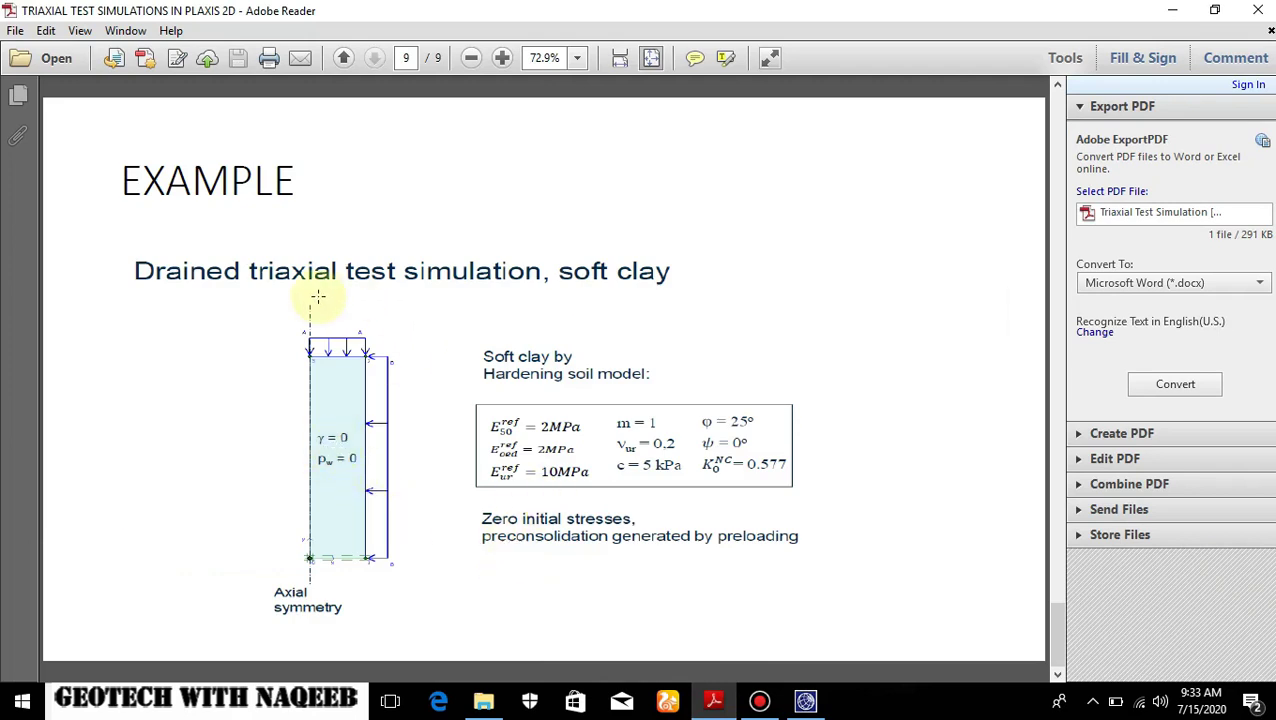
{"action": "scroll", "coordinate": [322, 421], "scroll_direction": "up", "scroll_amount": 2}
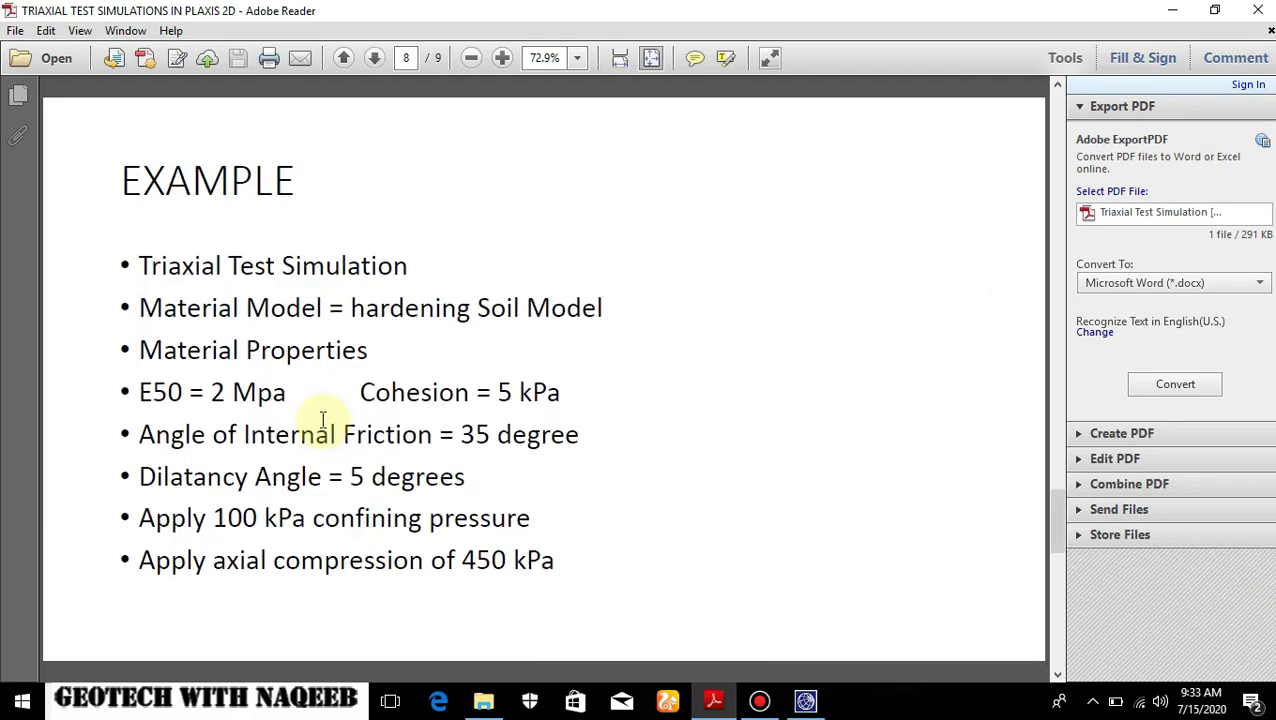
{"action": "left_click", "coordinate": [806, 701]}
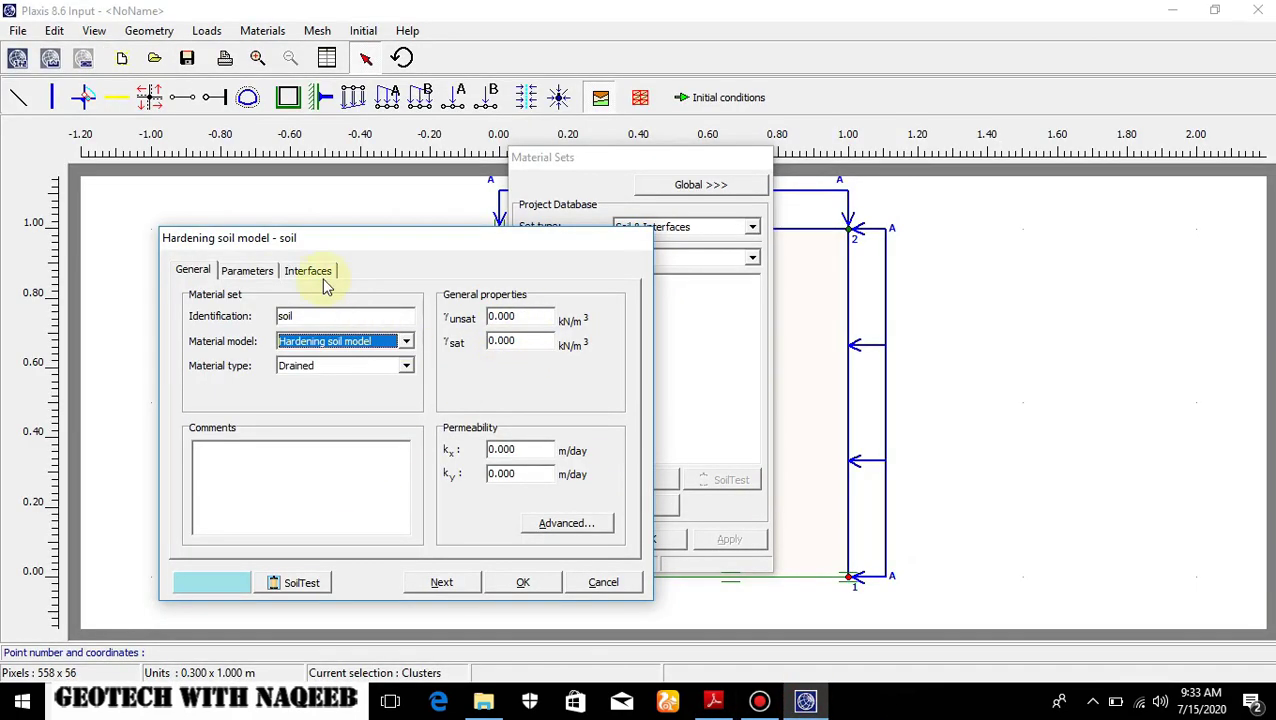
{"action": "left_click", "coordinate": [262, 278]}
Enter E50ref 20000, c_ref 5, φ 35 and ψ 5 for the soil material, then save it.
{"action": "left_click_drag", "start_coordinate": [298, 320], "coordinate": [249, 321]}
{"action": "type", "text": "20000"}
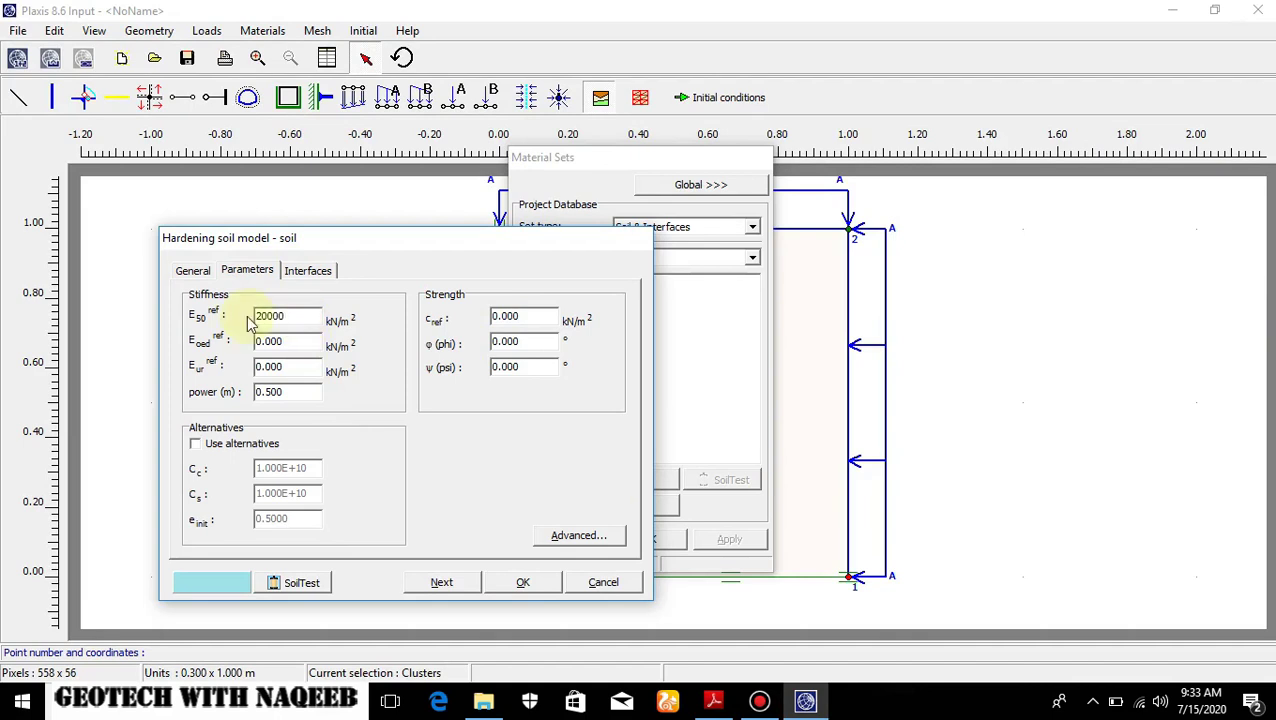
{"action": "left_click", "coordinate": [298, 341]}
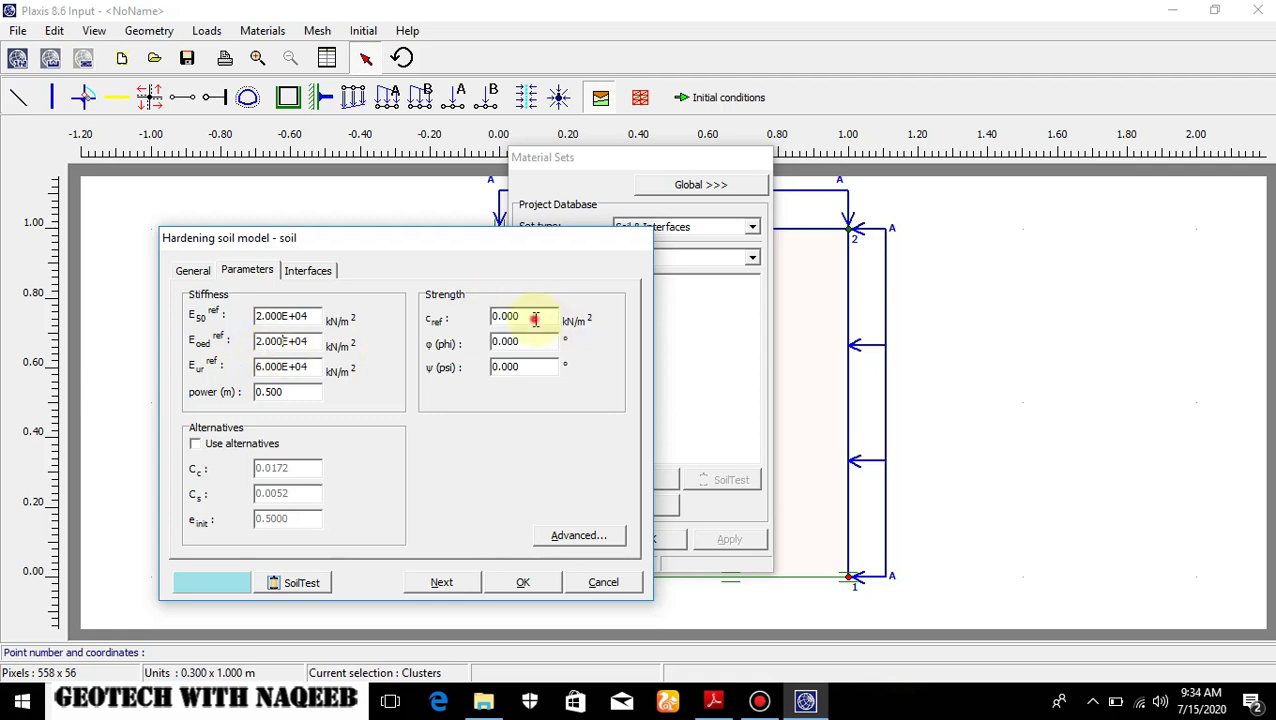
{"action": "left_click_drag", "start_coordinate": [533, 318], "coordinate": [479, 318]}
{"action": "type", "text": "5"}
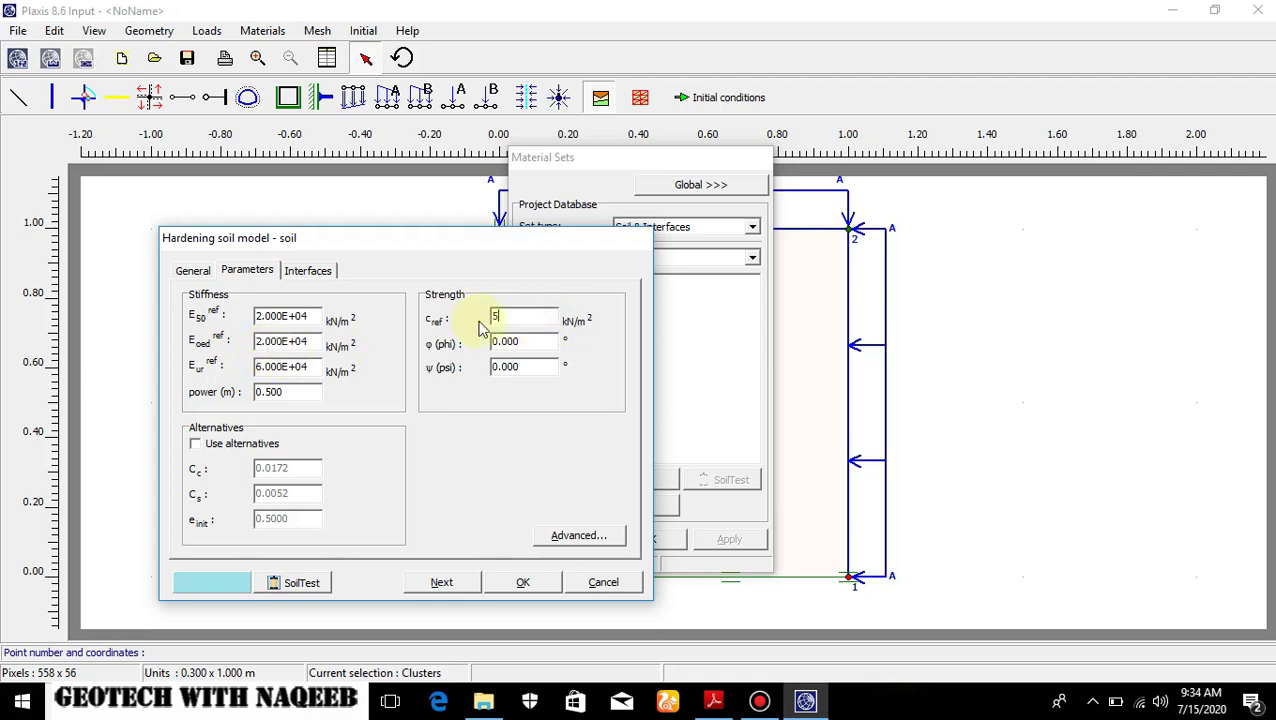
{"action": "double_click", "coordinate": [532, 342]}
{"action": "type", "text": "35"}
{"action": "double_click", "coordinate": [530, 366]}
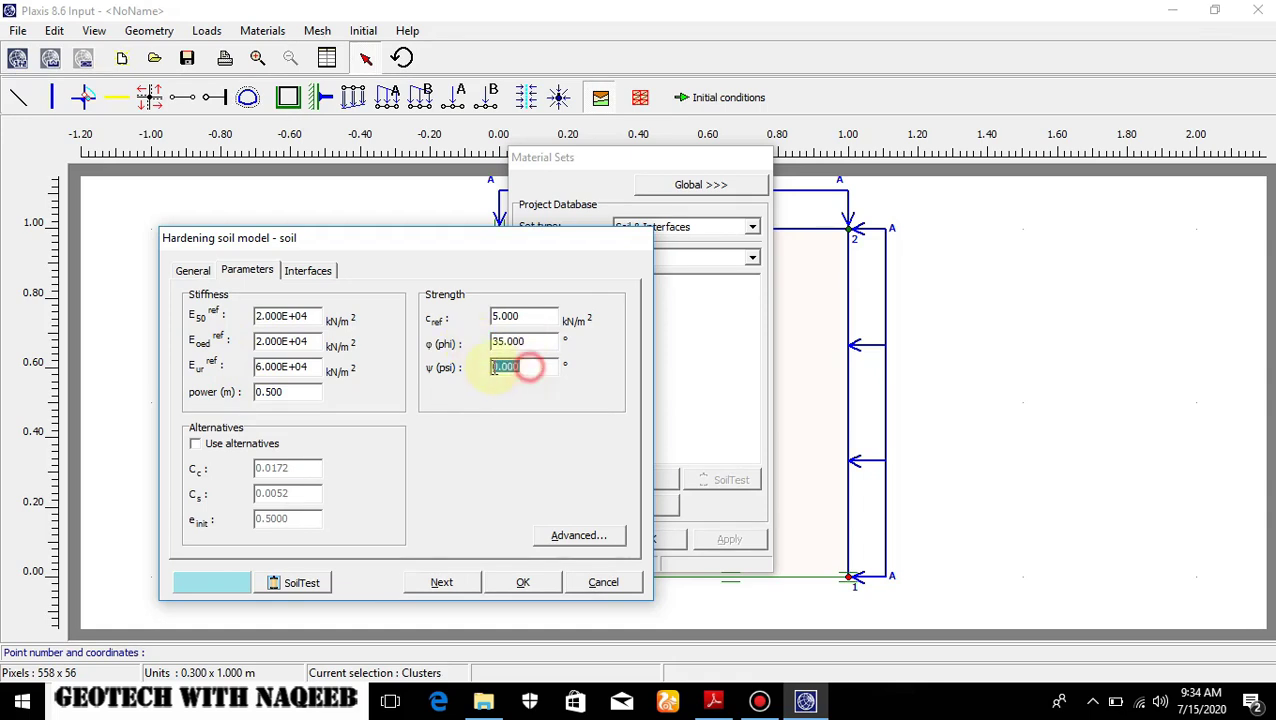
{"action": "type", "text": "5"}
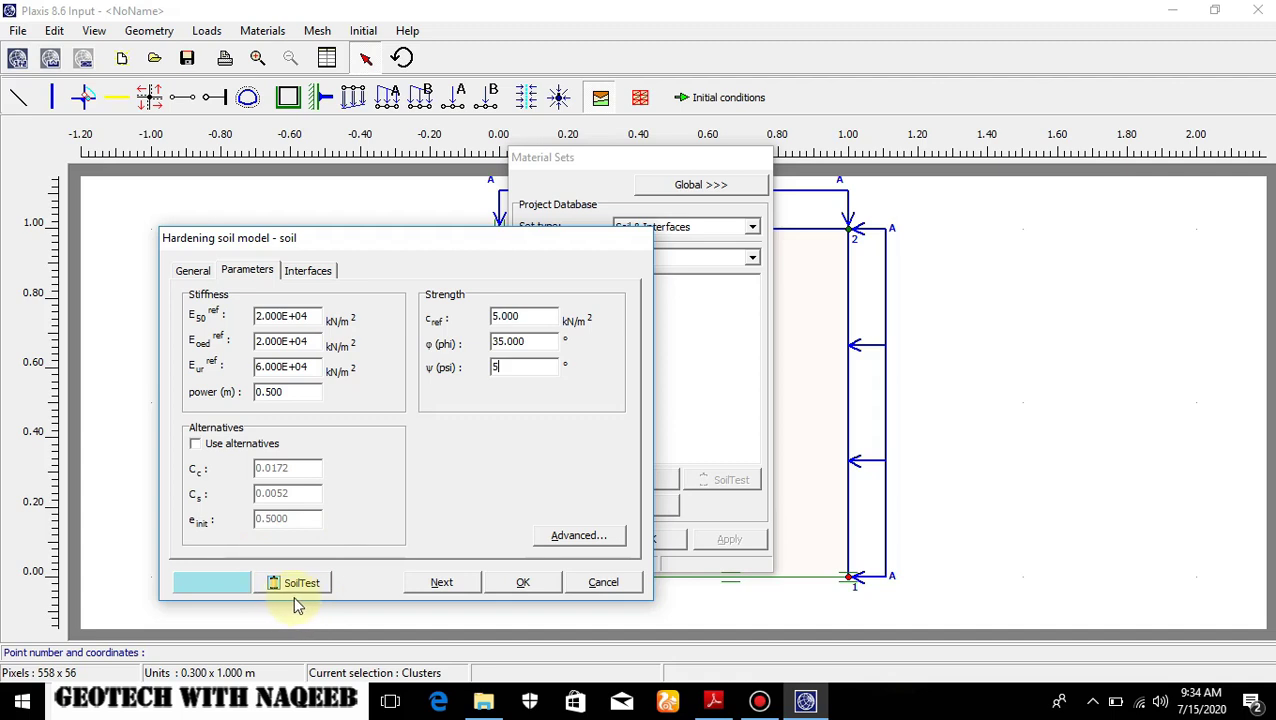
{"action": "left_click", "coordinate": [527, 583]}
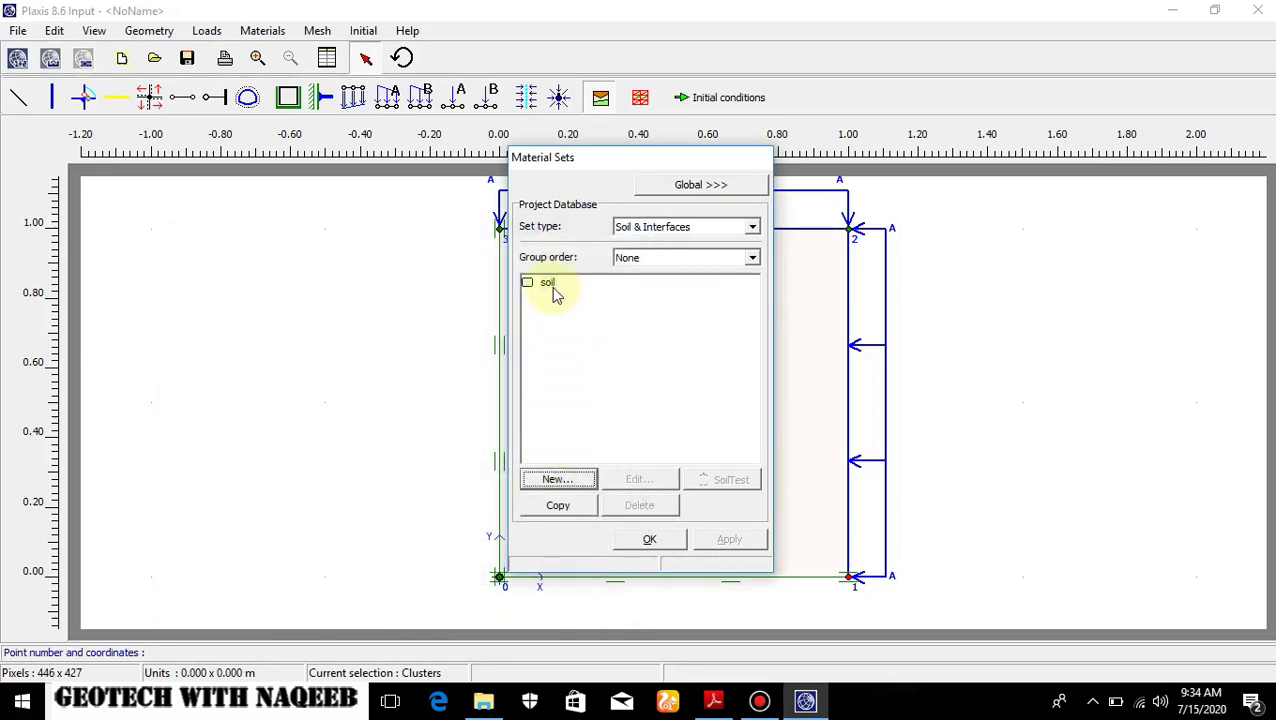
Assign the soil material to the model cluster and generate a Very coarse mesh.
{"action": "left_click_drag", "start_coordinate": [546, 283], "coordinate": [800, 344]}
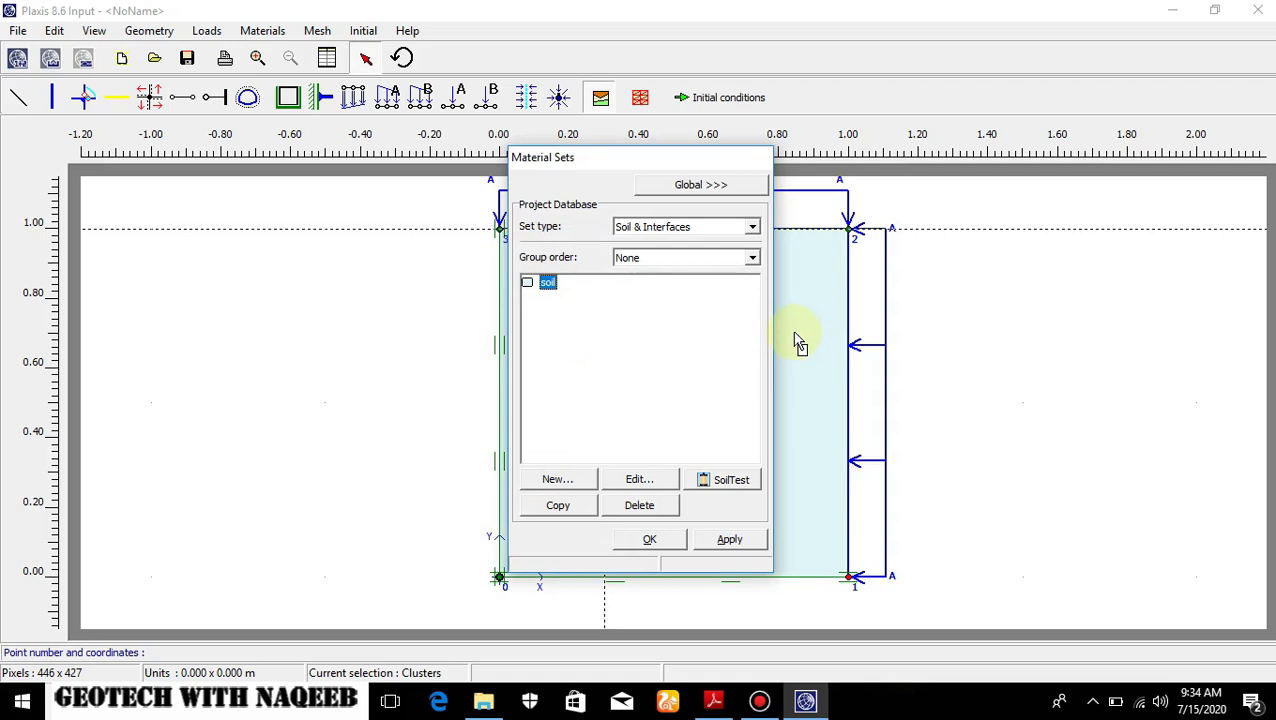
{"action": "left_click", "coordinate": [655, 544]}
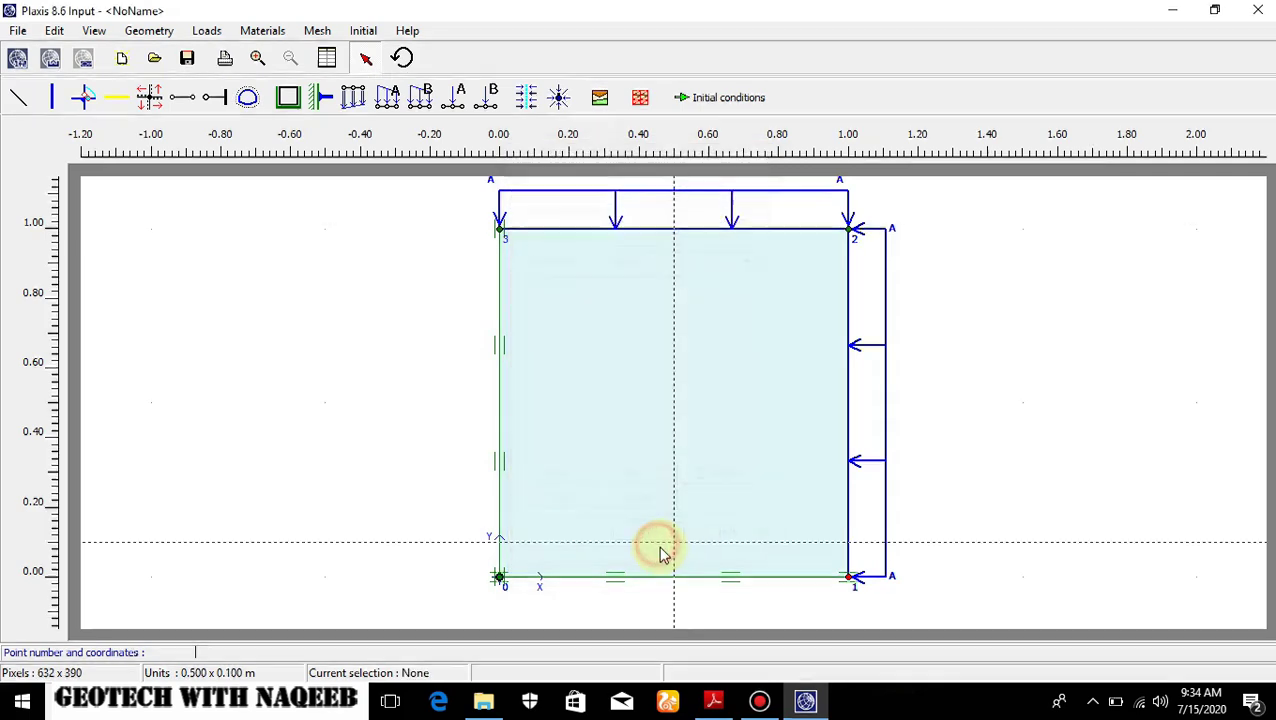
{"action": "left_click", "coordinate": [317, 31]}
{"action": "left_click", "coordinate": [349, 76]}
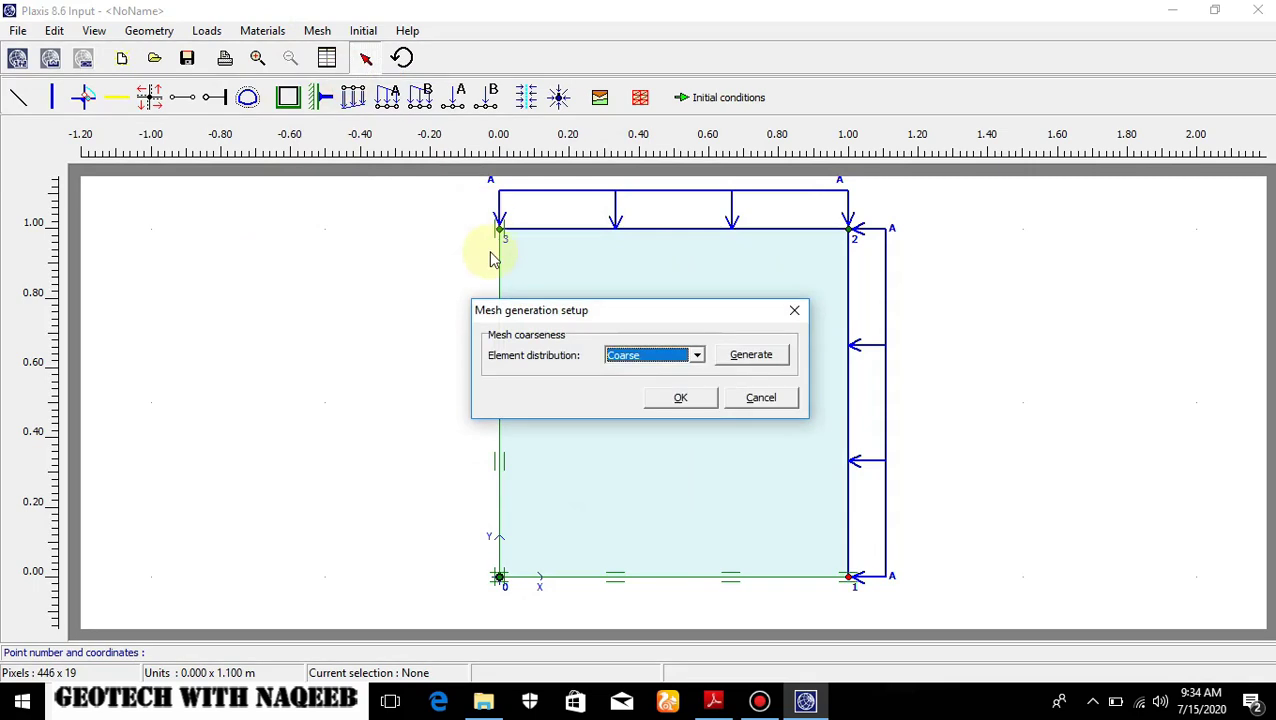
{"action": "left_click", "coordinate": [697, 355]}
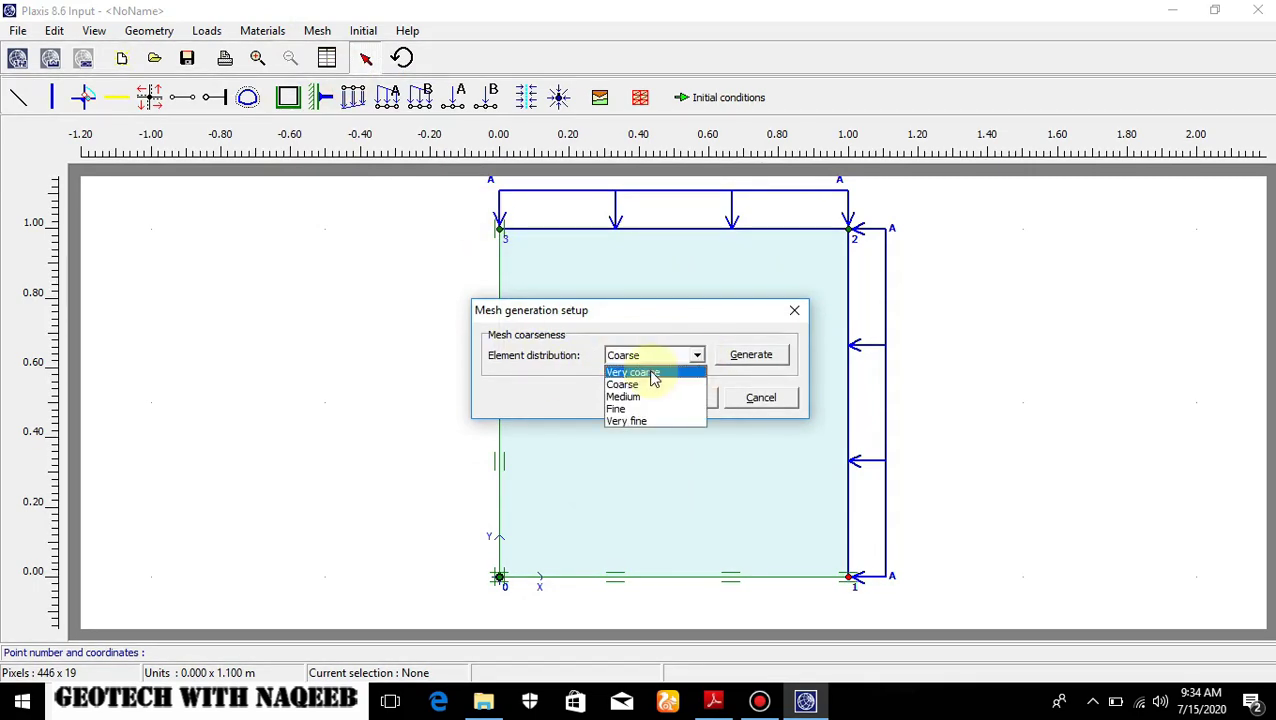
{"action": "left_click", "coordinate": [652, 372]}
{"action": "left_click", "coordinate": [772, 360]}
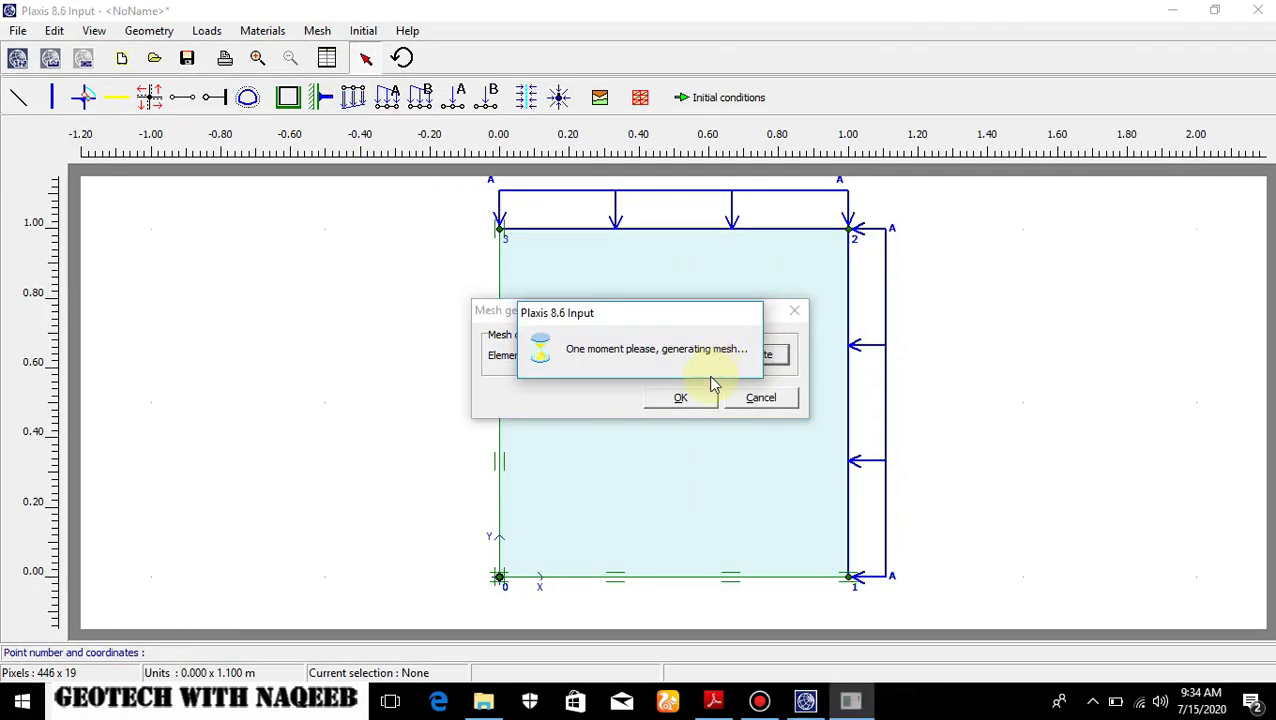
{"action": "left_click", "coordinate": [688, 397]}
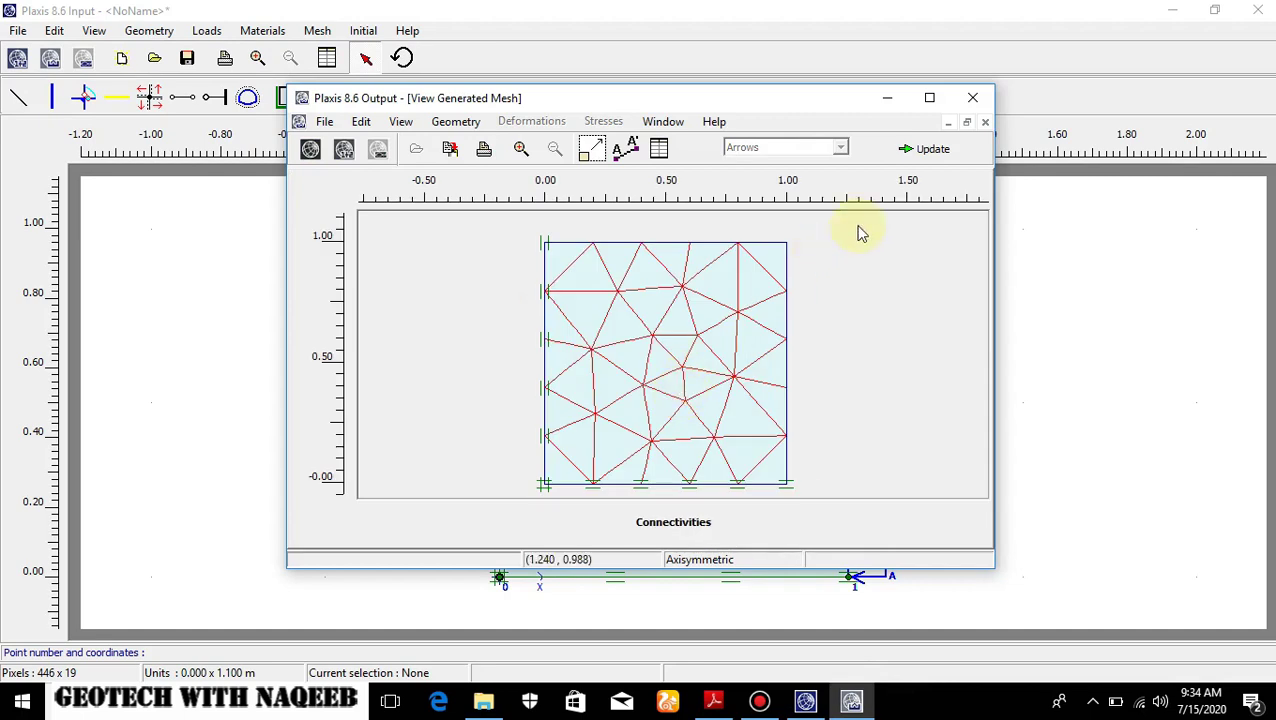
{"action": "left_click", "coordinate": [922, 152]}
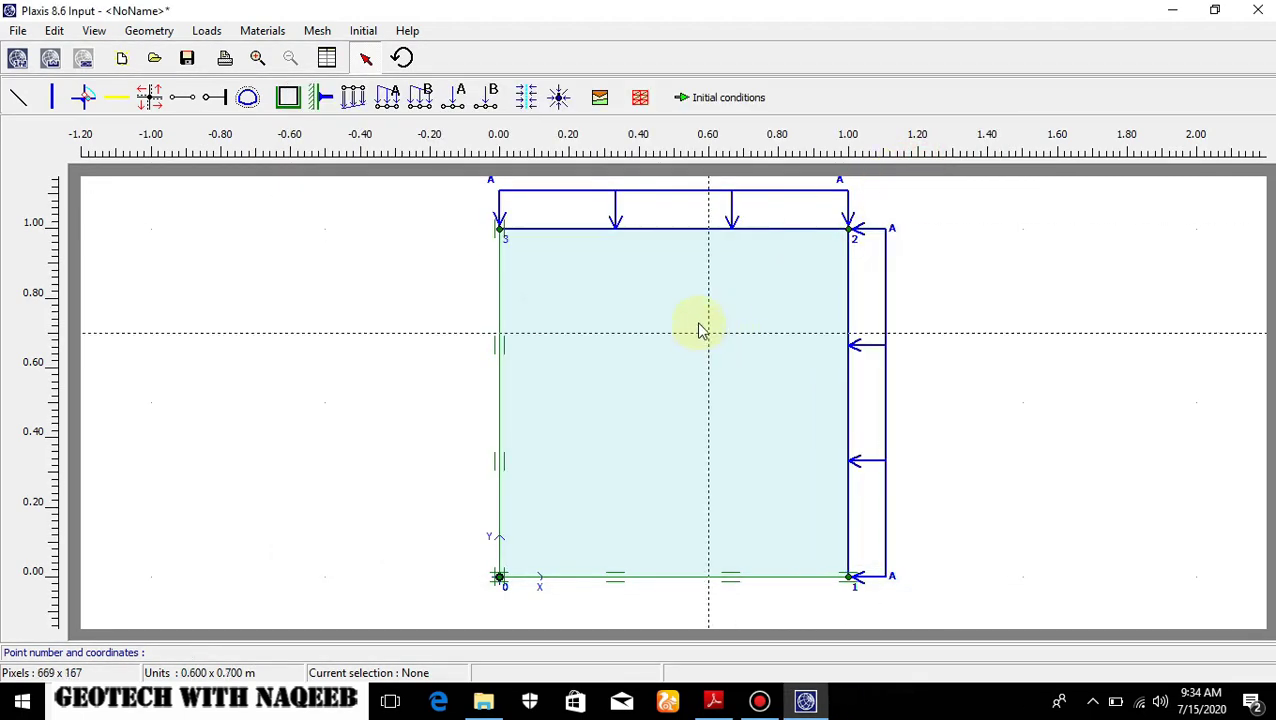
{"action": "left_click", "coordinate": [735, 98]}
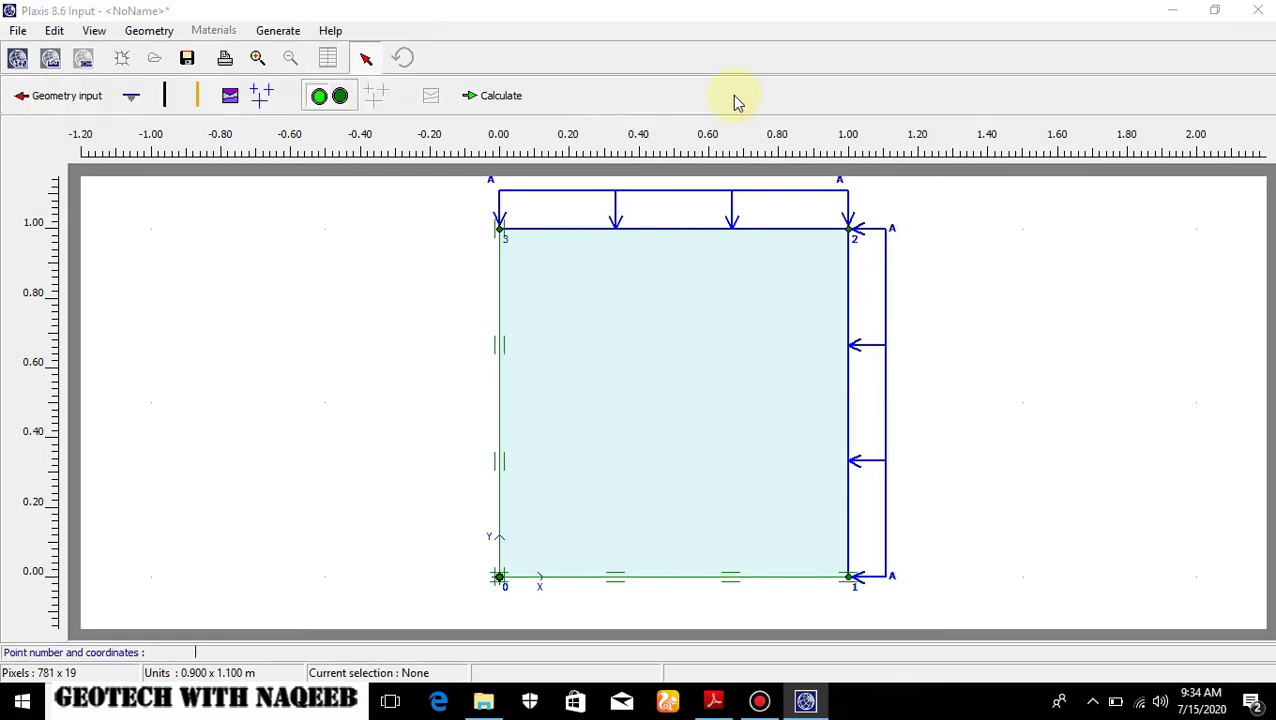
Accept the default water weight and draw the phreatic level along the square's top edge.
{"action": "left_click", "coordinate": [658, 424]}
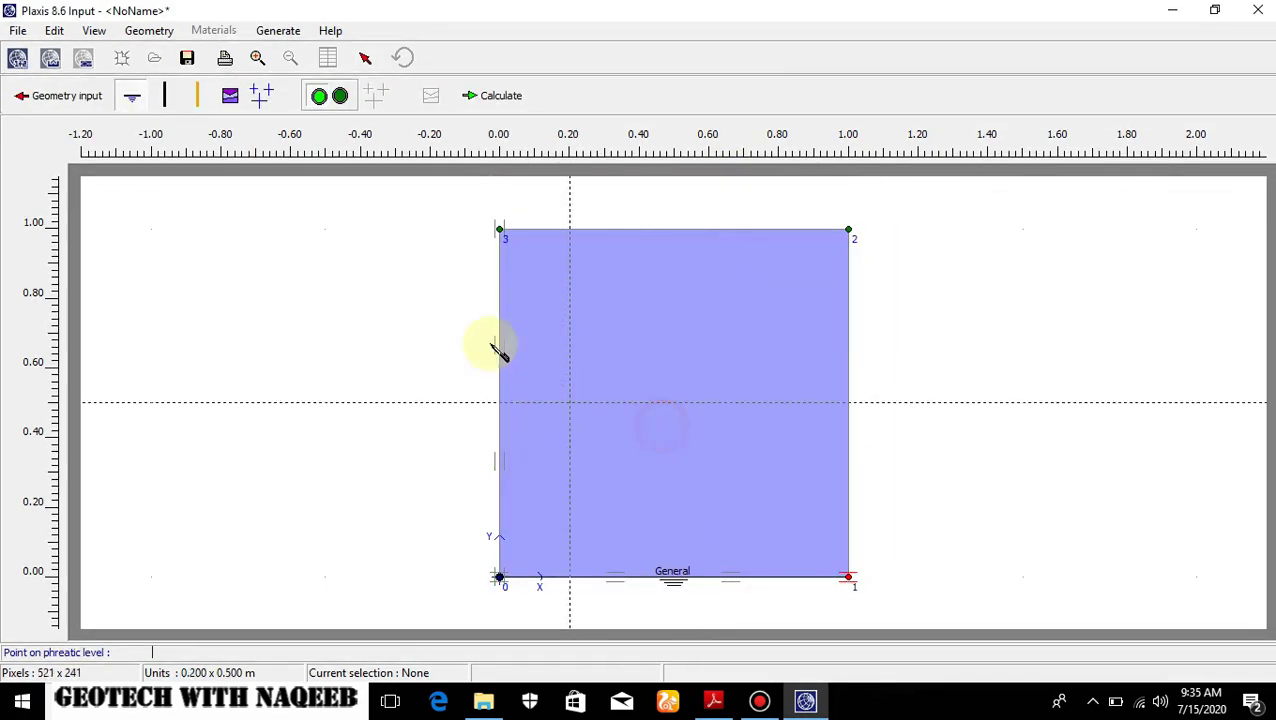
{"action": "left_click", "coordinate": [166, 97]}
{"action": "left_click", "coordinate": [500, 231]}
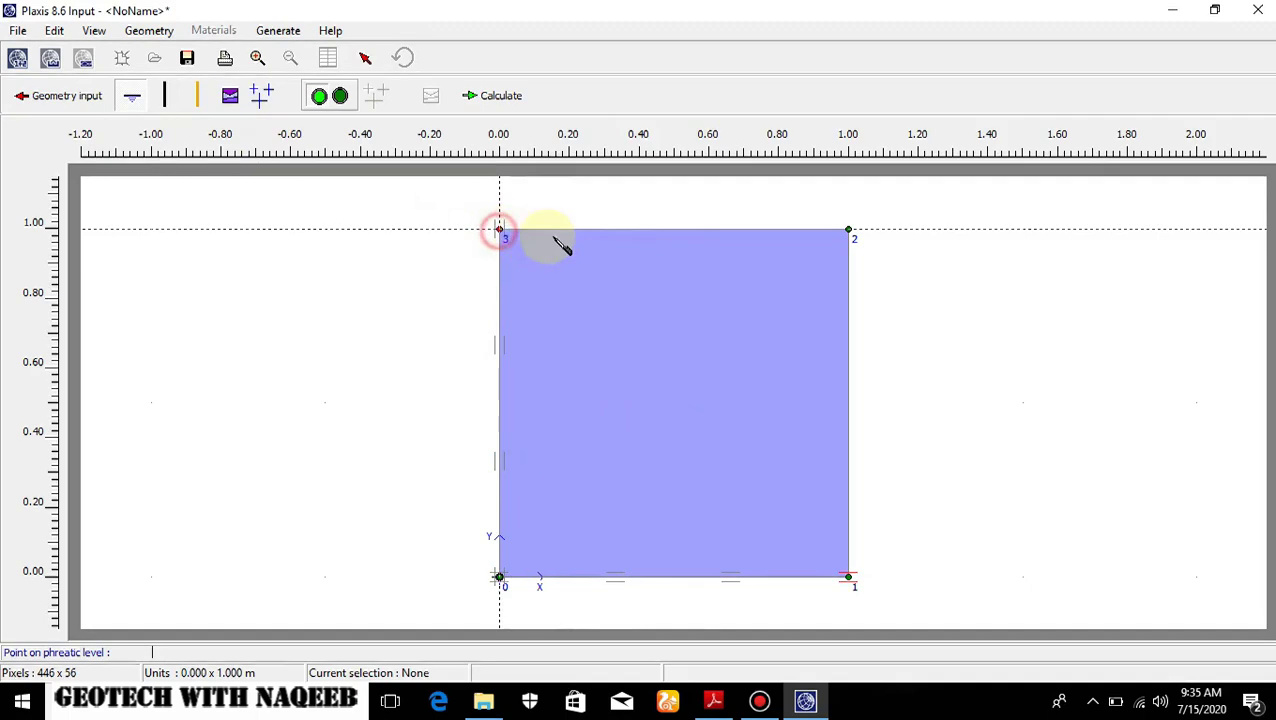
{"action": "left_click", "coordinate": [846, 231]}
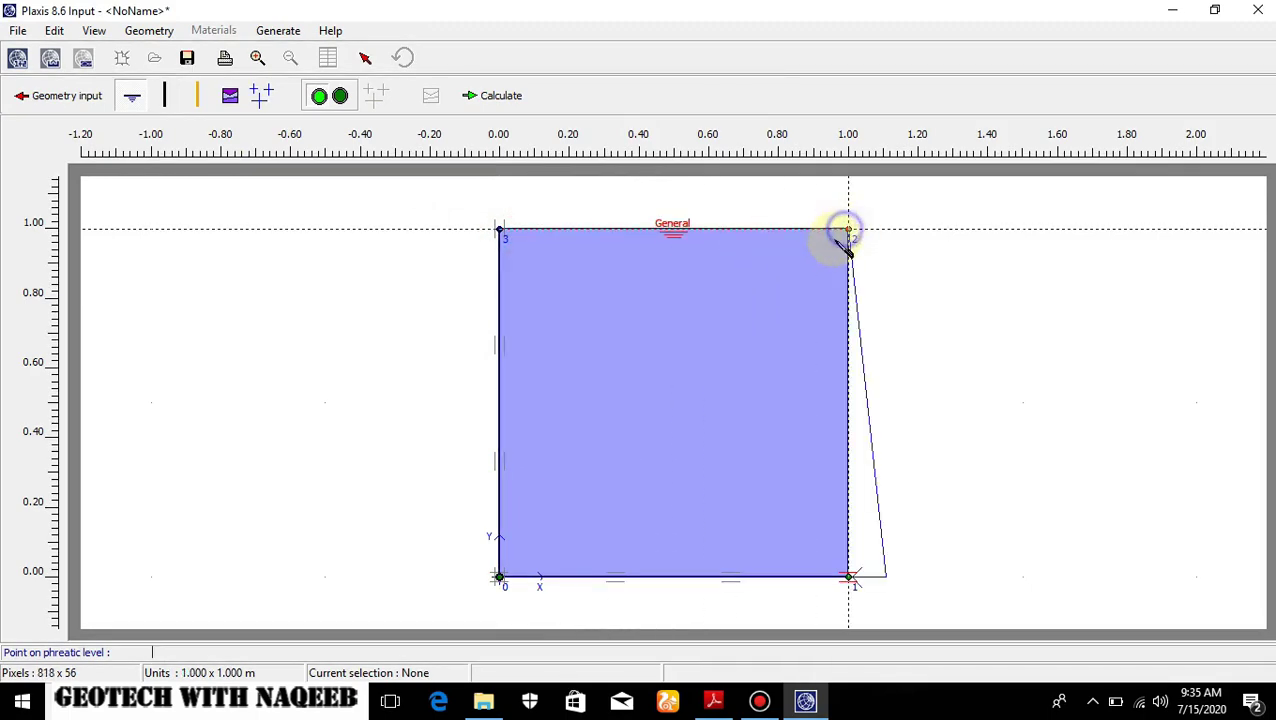
{"action": "left_click", "coordinate": [501, 230]}
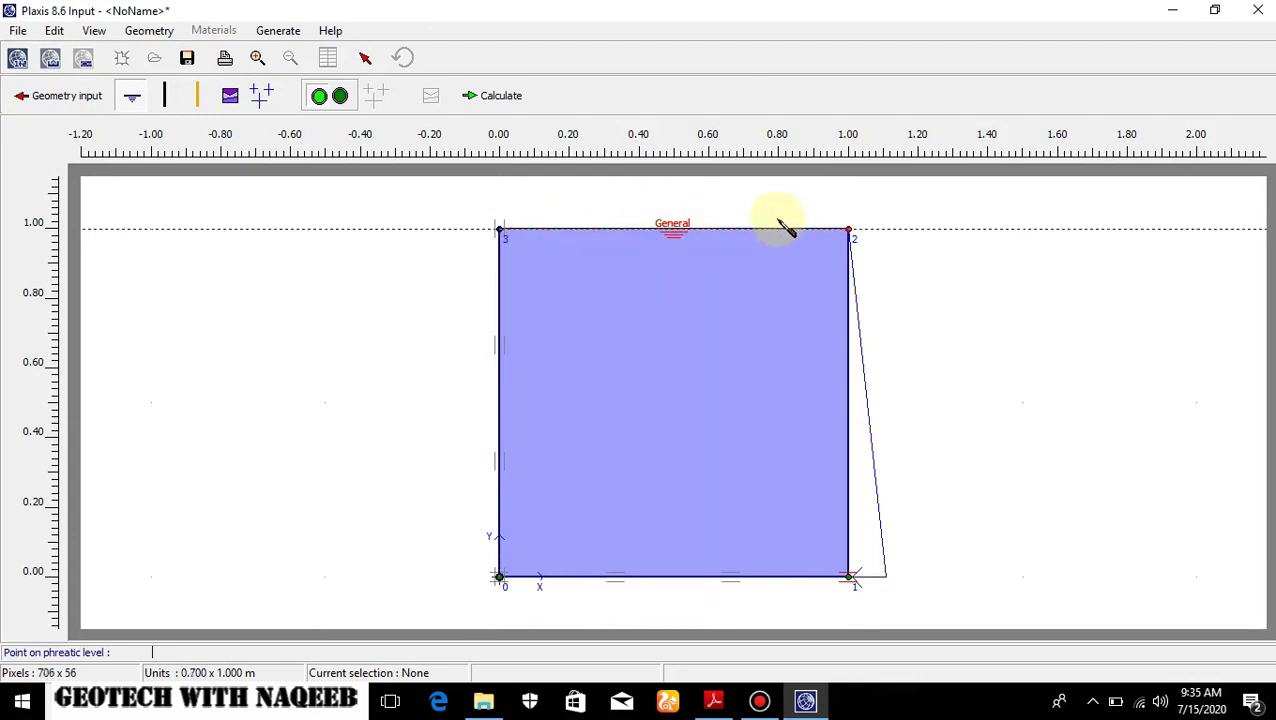
{"action": "right_click", "coordinate": [805, 250]}
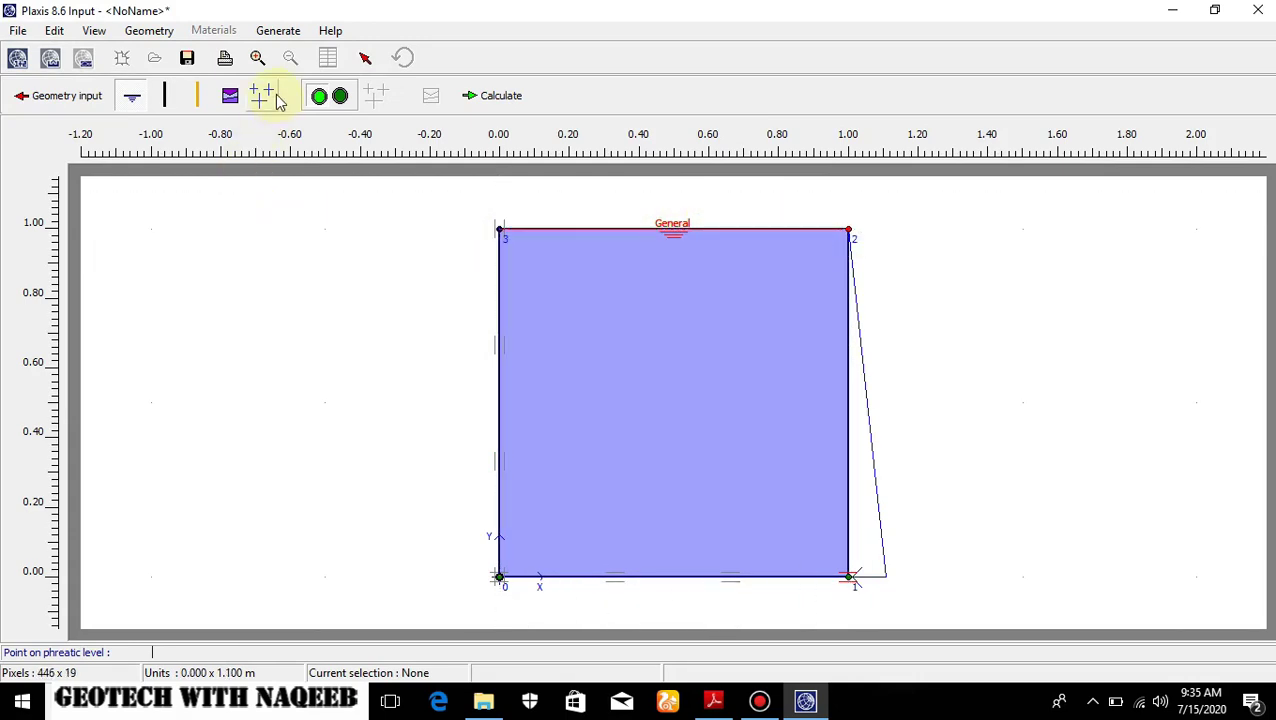
Make the left and right edges closed flow boundaries.
{"action": "left_click", "coordinate": [170, 100]}
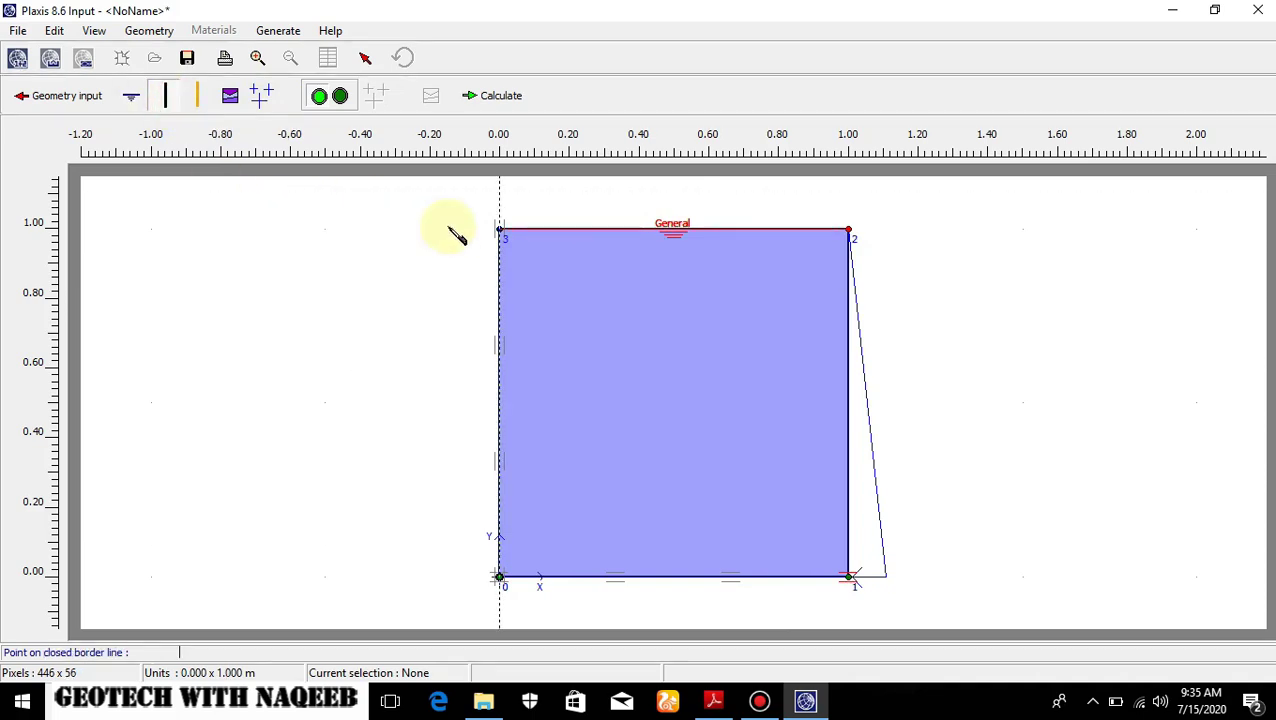
{"action": "left_click", "coordinate": [498, 231]}
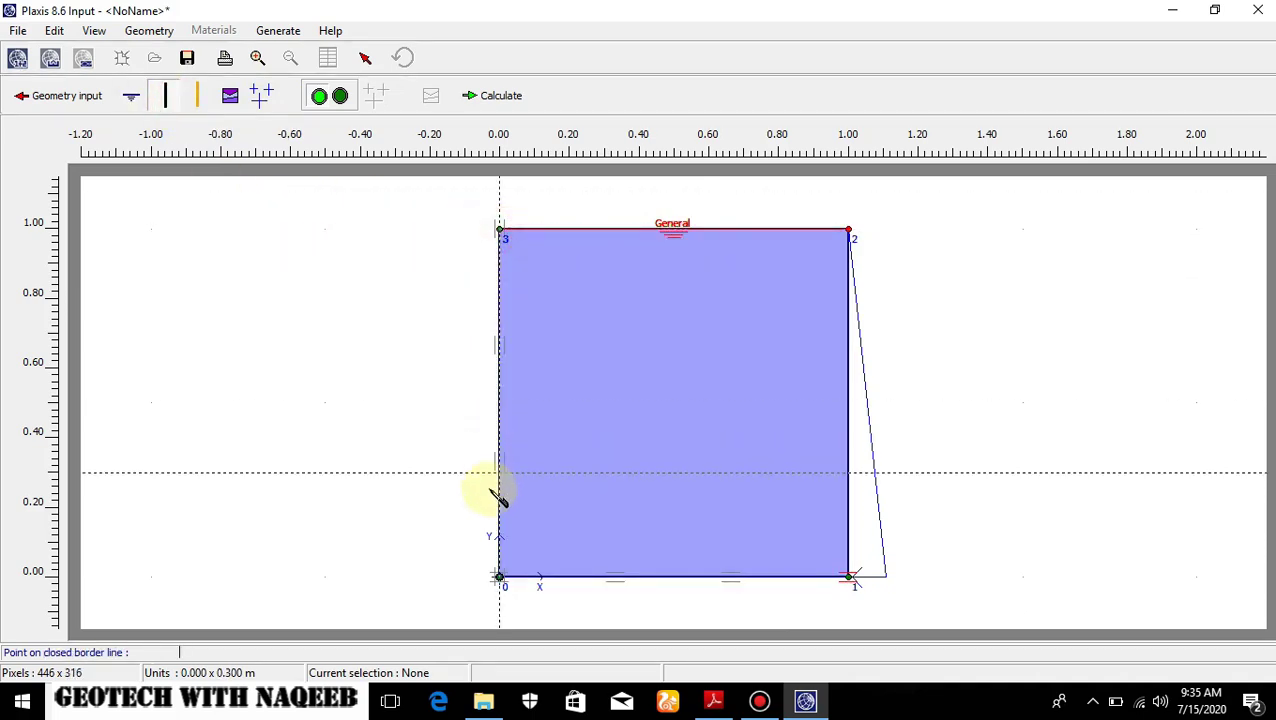
{"action": "left_click", "coordinate": [500, 576]}
{"action": "left_click", "coordinate": [500, 578]}
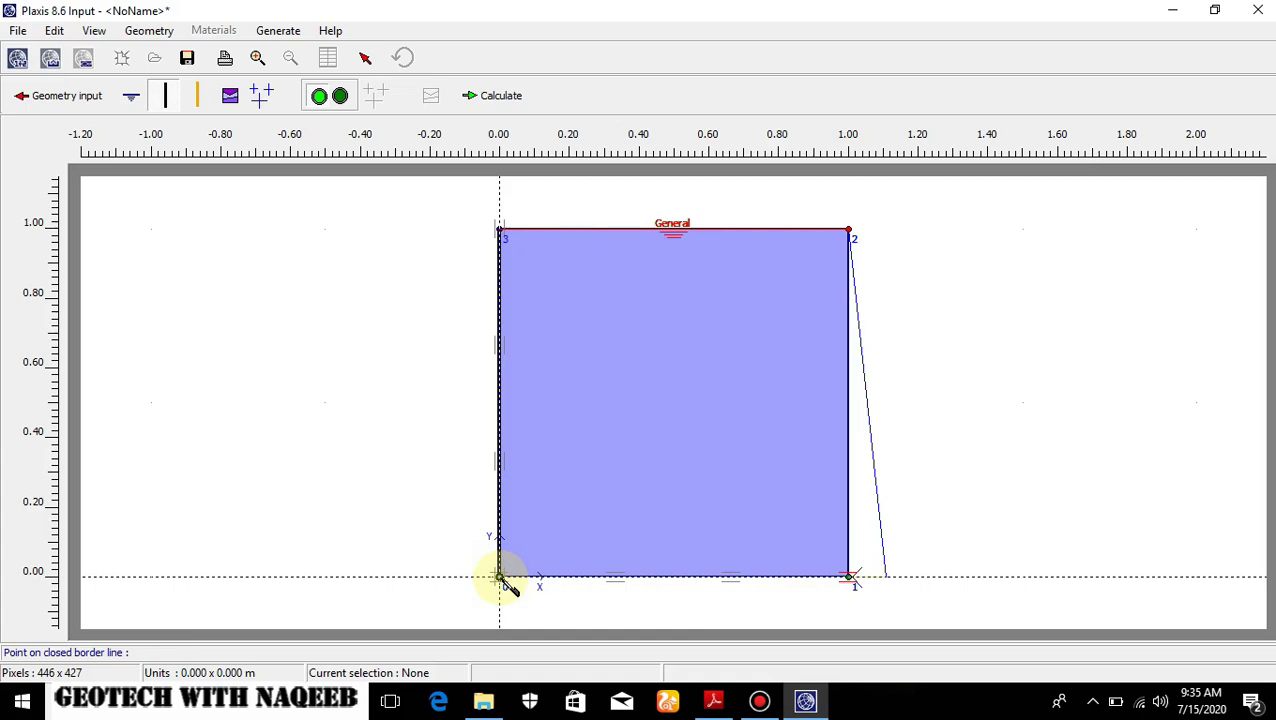
{"action": "left_click", "coordinate": [500, 578]}
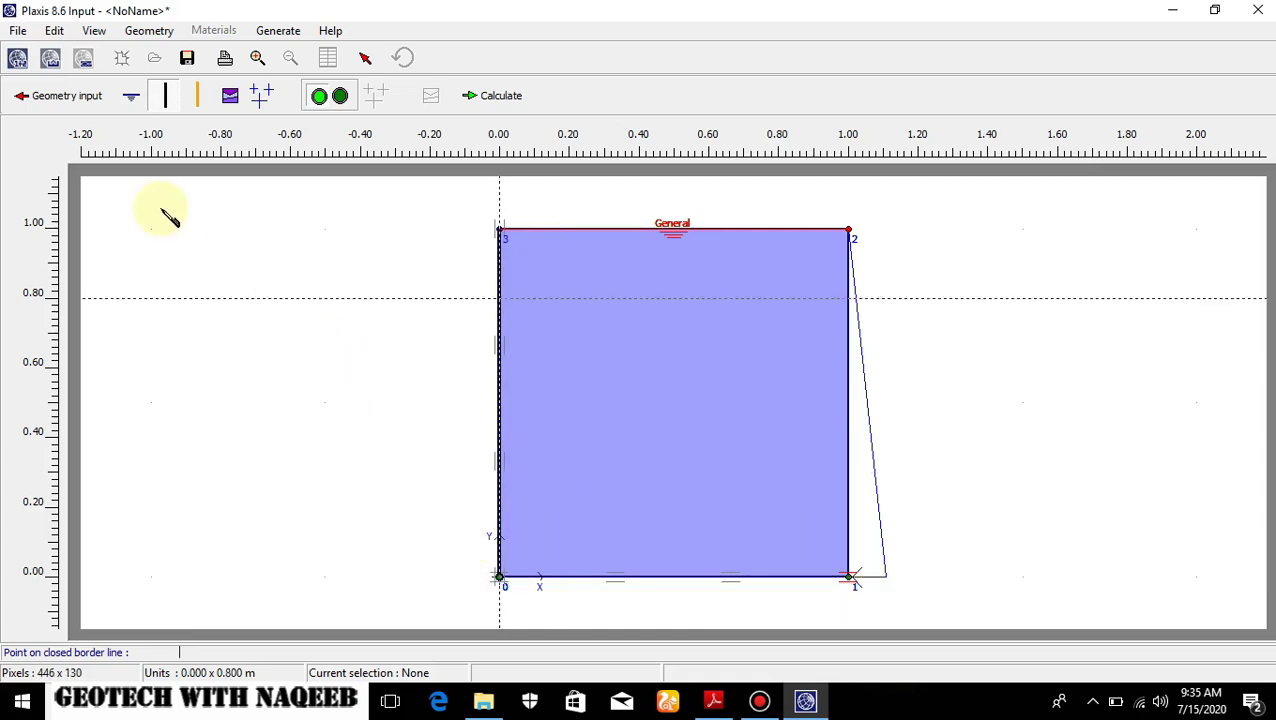
{"action": "left_click", "coordinate": [165, 95]}
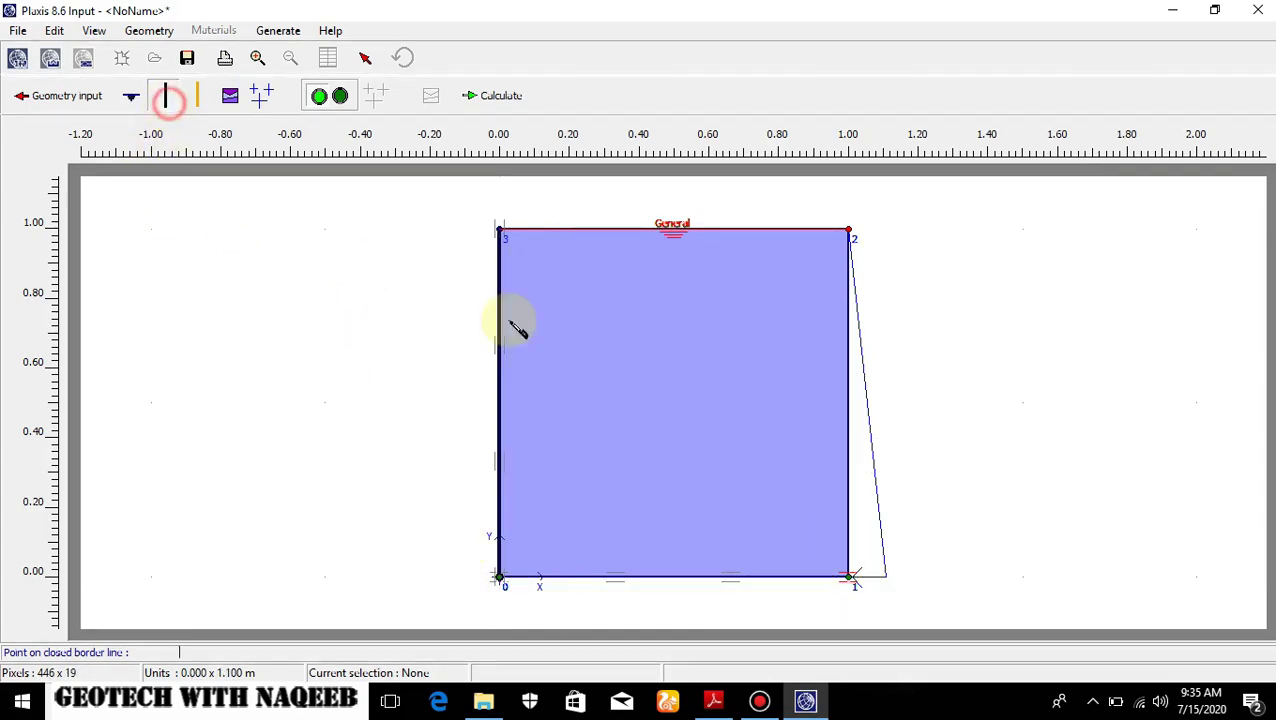
{"action": "left_click", "coordinate": [848, 231]}
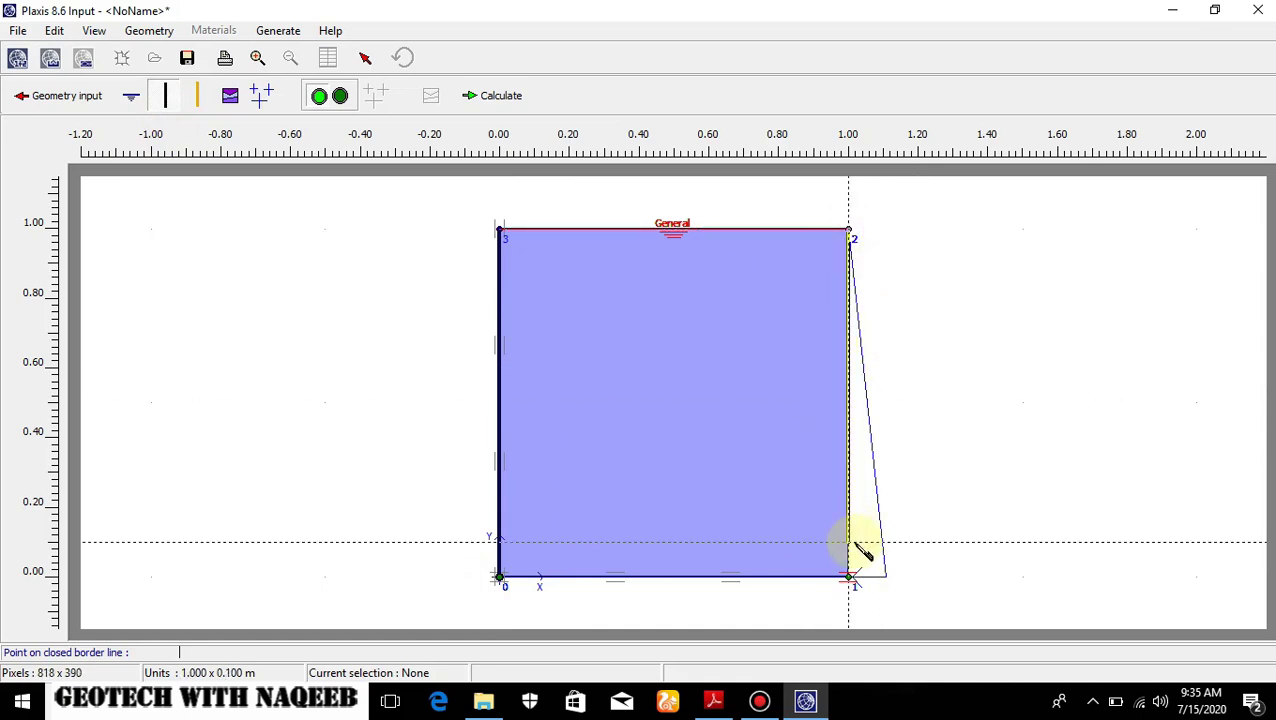
{"action": "left_click", "coordinate": [850, 578]}
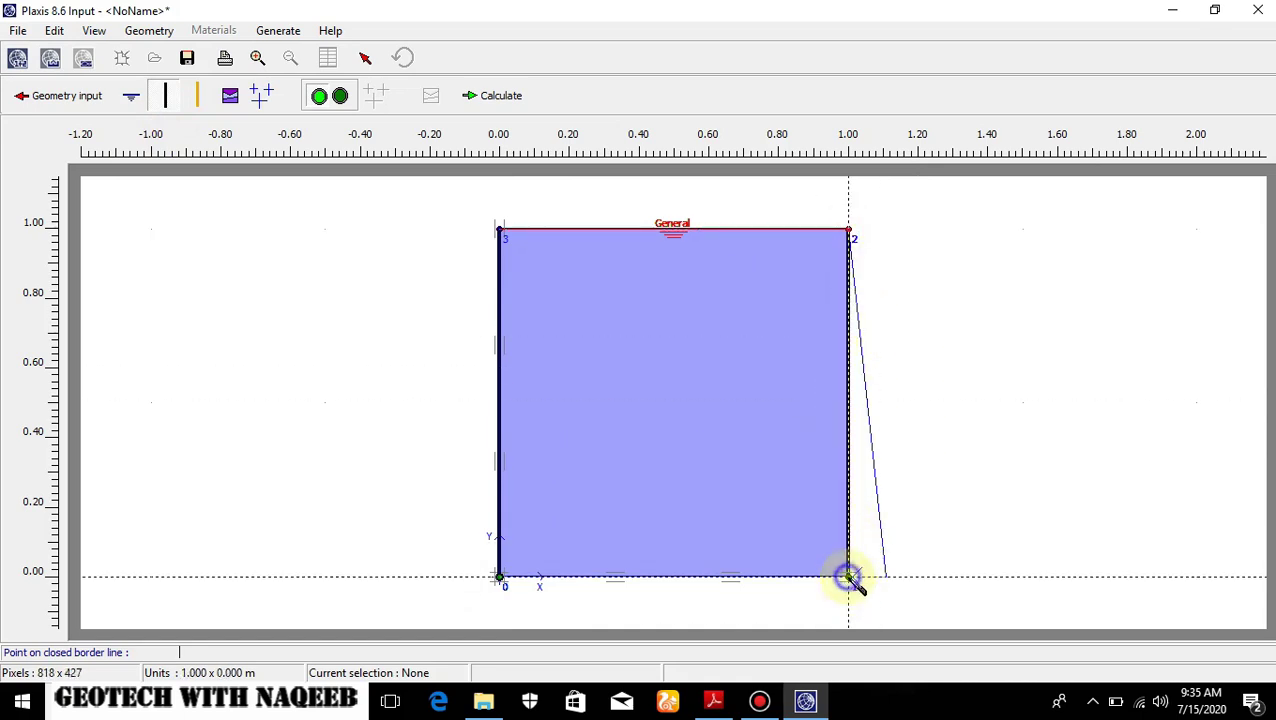
Generate water pressures from the phreatic level and move to the initial stresses configuration.
{"action": "left_click", "coordinate": [262, 95]}
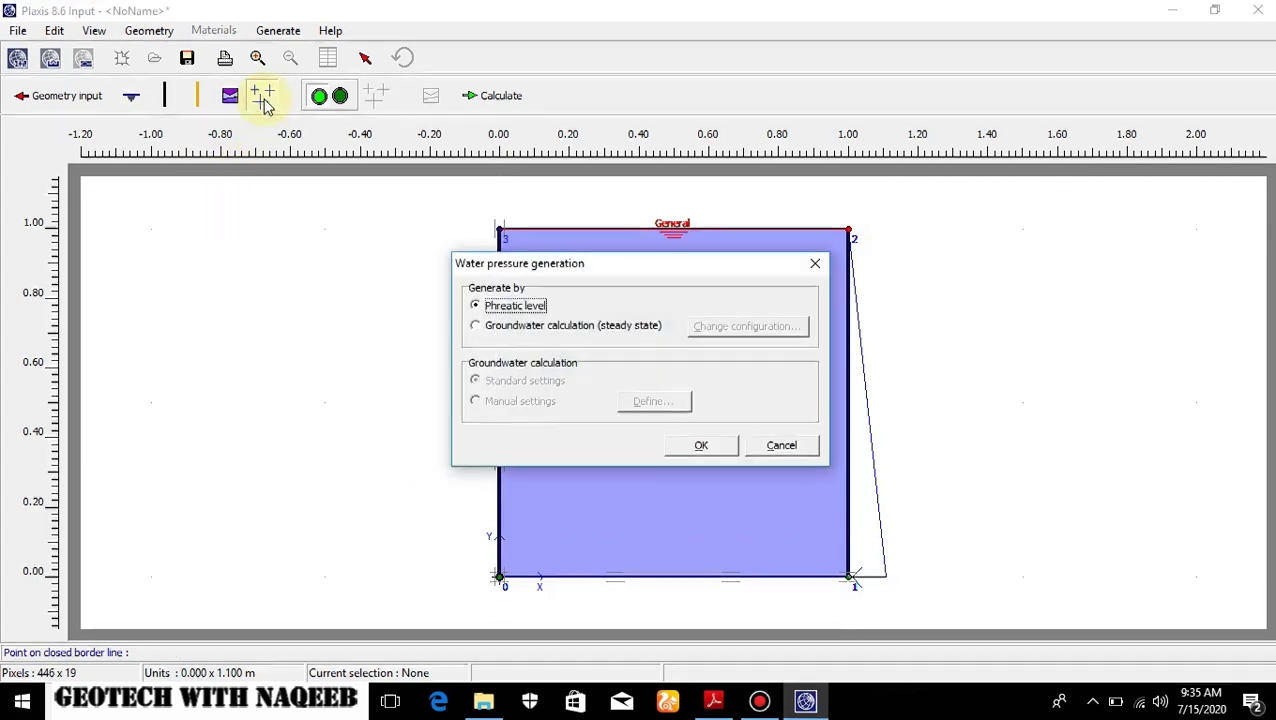
{"action": "left_click", "coordinate": [703, 447]}
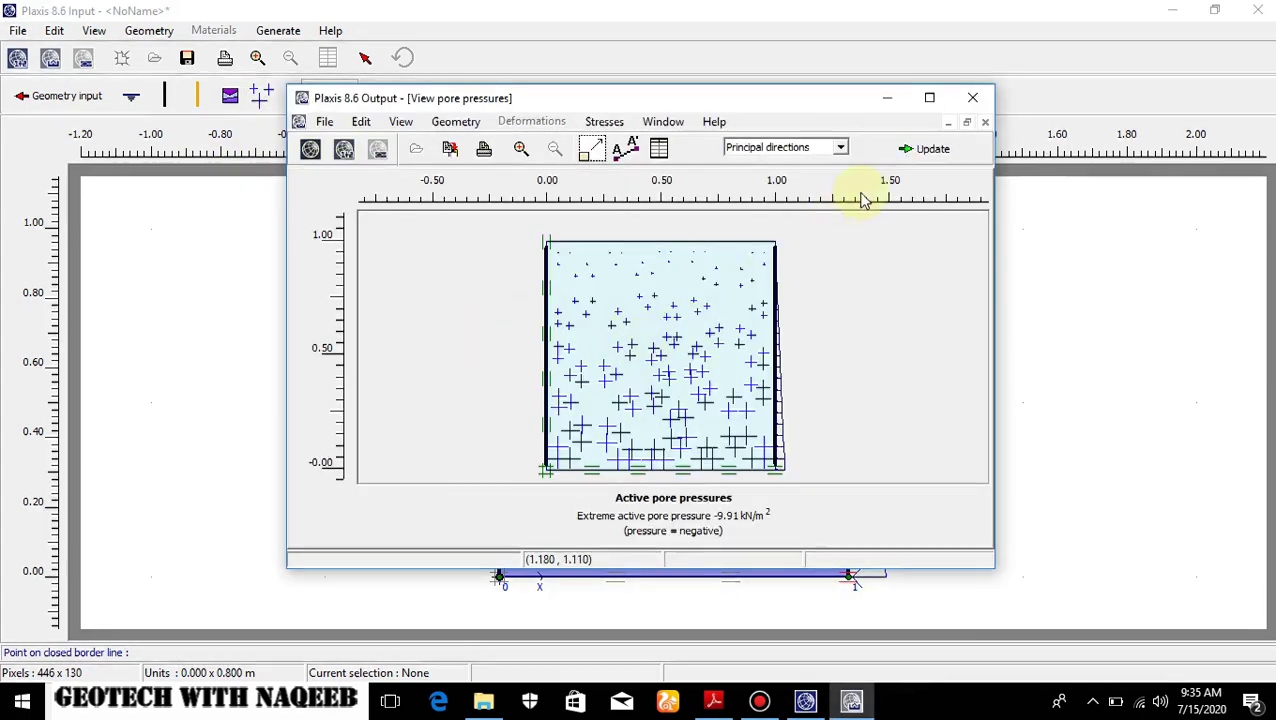
{"action": "left_click", "coordinate": [928, 148]}
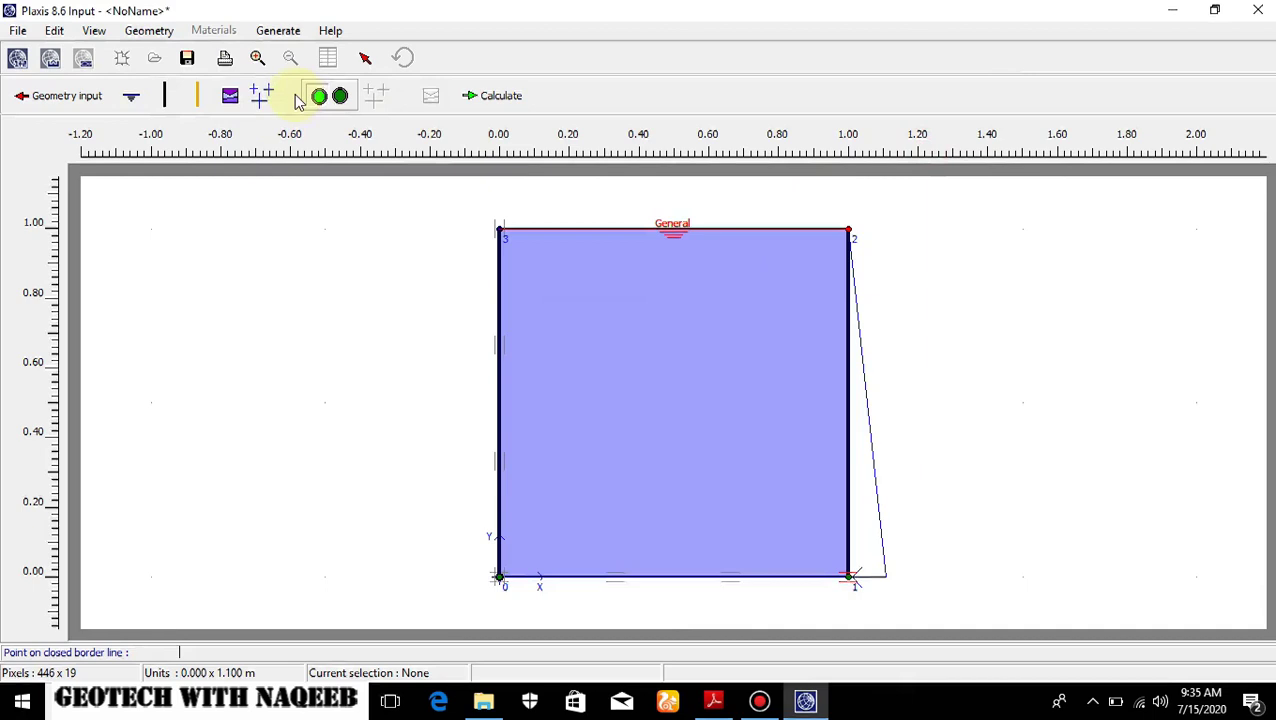
{"action": "left_click", "coordinate": [340, 97]}
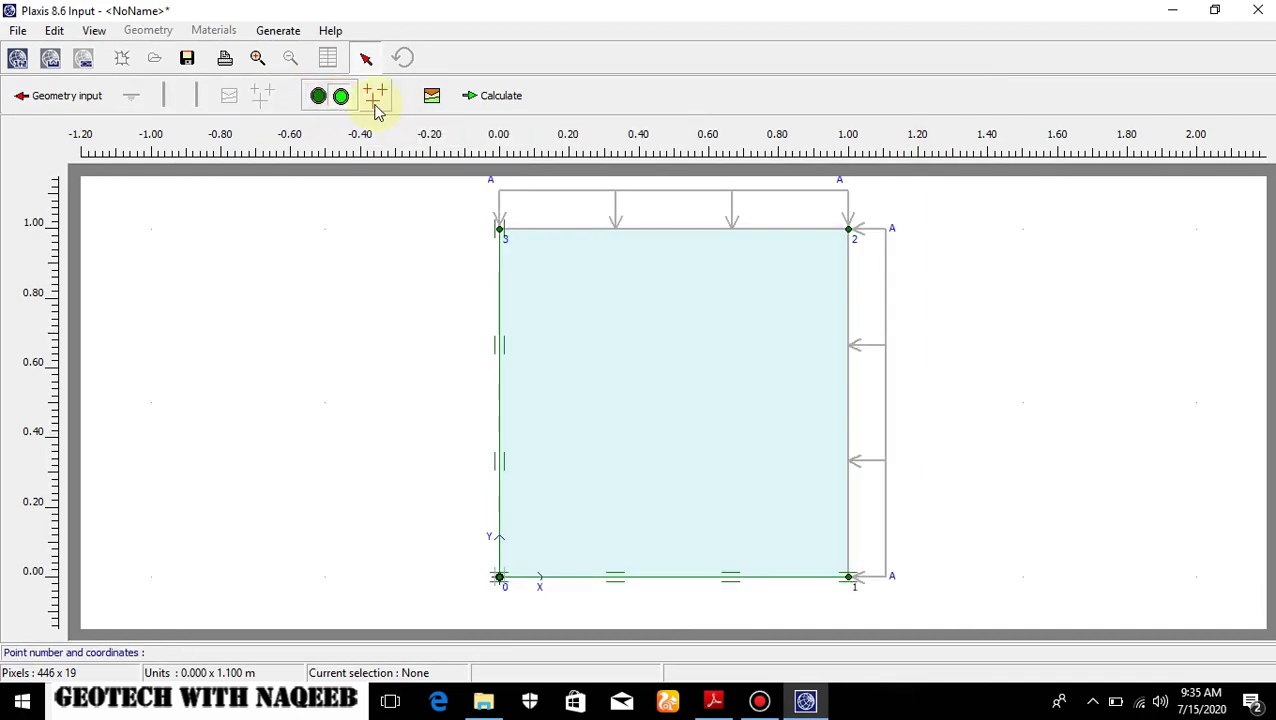
Generate initial stresses with the K0 procedure at ΣM-weight 0 and review them in Output.
{"action": "left_click", "coordinate": [374, 100]}
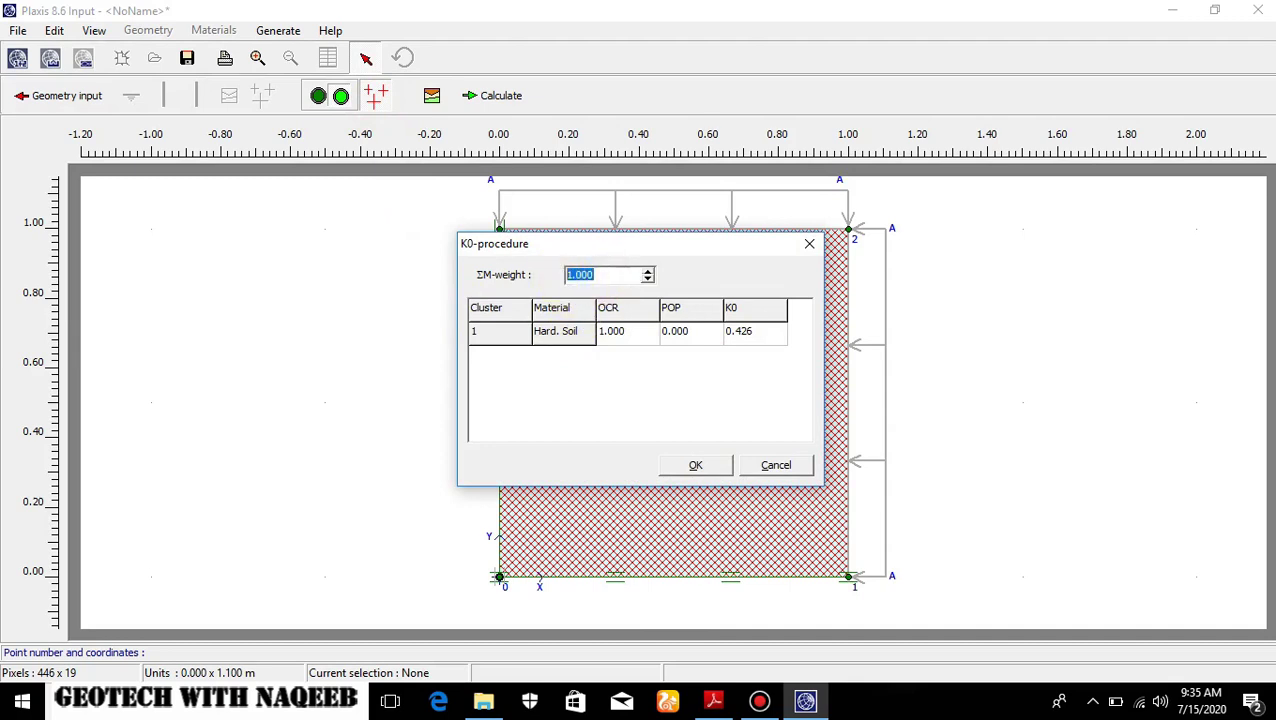
{"action": "type", "text": "0"}
{"action": "left_click", "coordinate": [695, 465]}
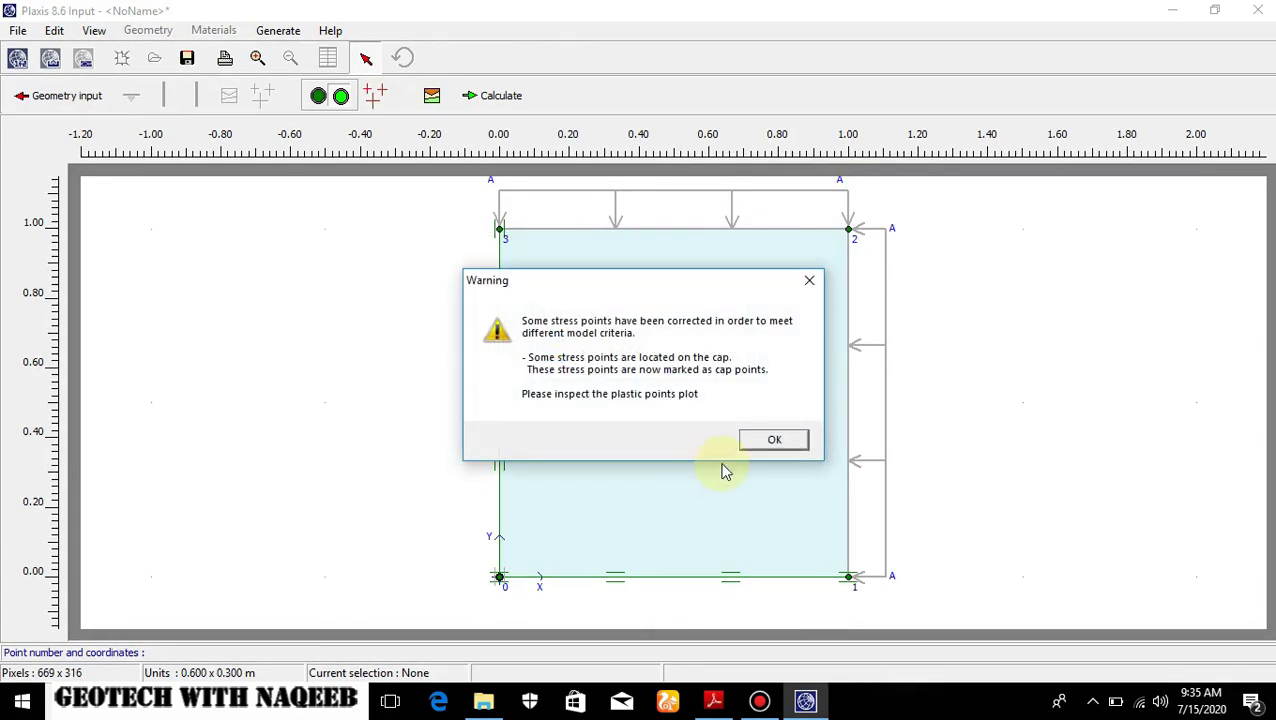
{"action": "left_click", "coordinate": [773, 443]}
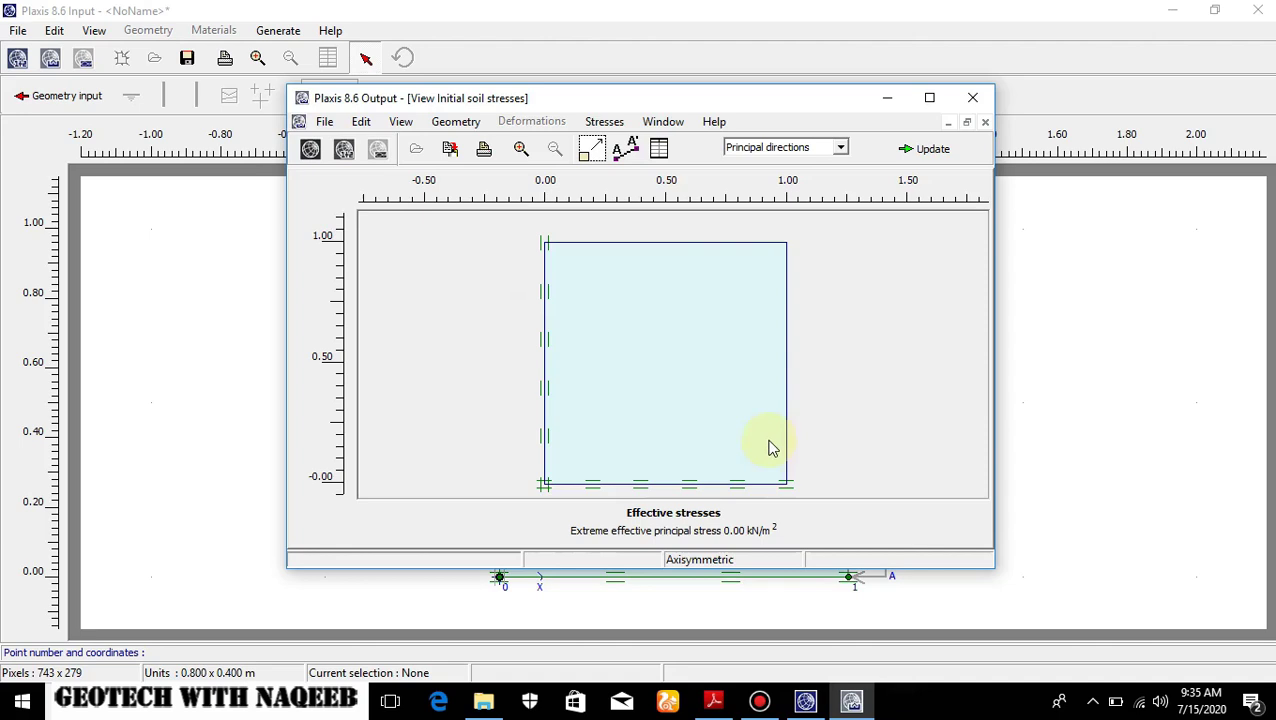
{"action": "left_click", "coordinate": [910, 149]}
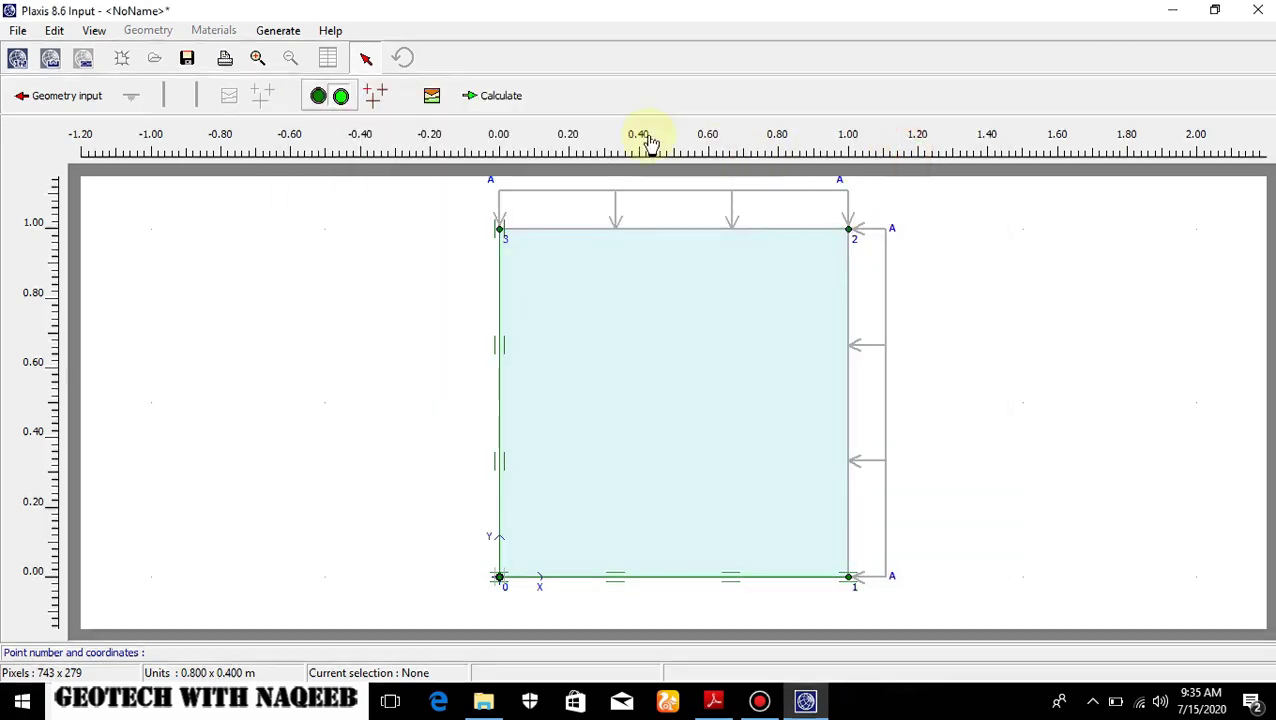
{"action": "left_click", "coordinate": [503, 102]}
Save the project as triaxial, dismiss the version error, and define Phase 1's staged construction.
{"action": "left_click", "coordinate": [574, 369]}
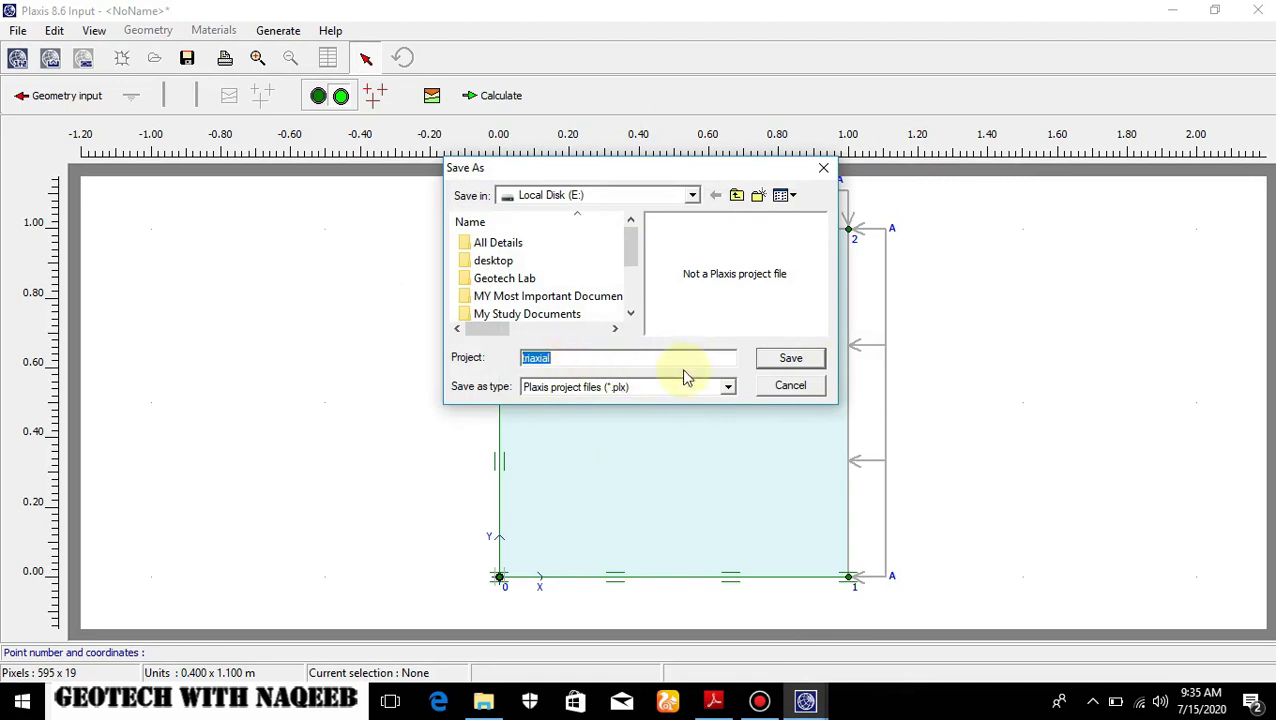
{"action": "left_click", "coordinate": [776, 361]}
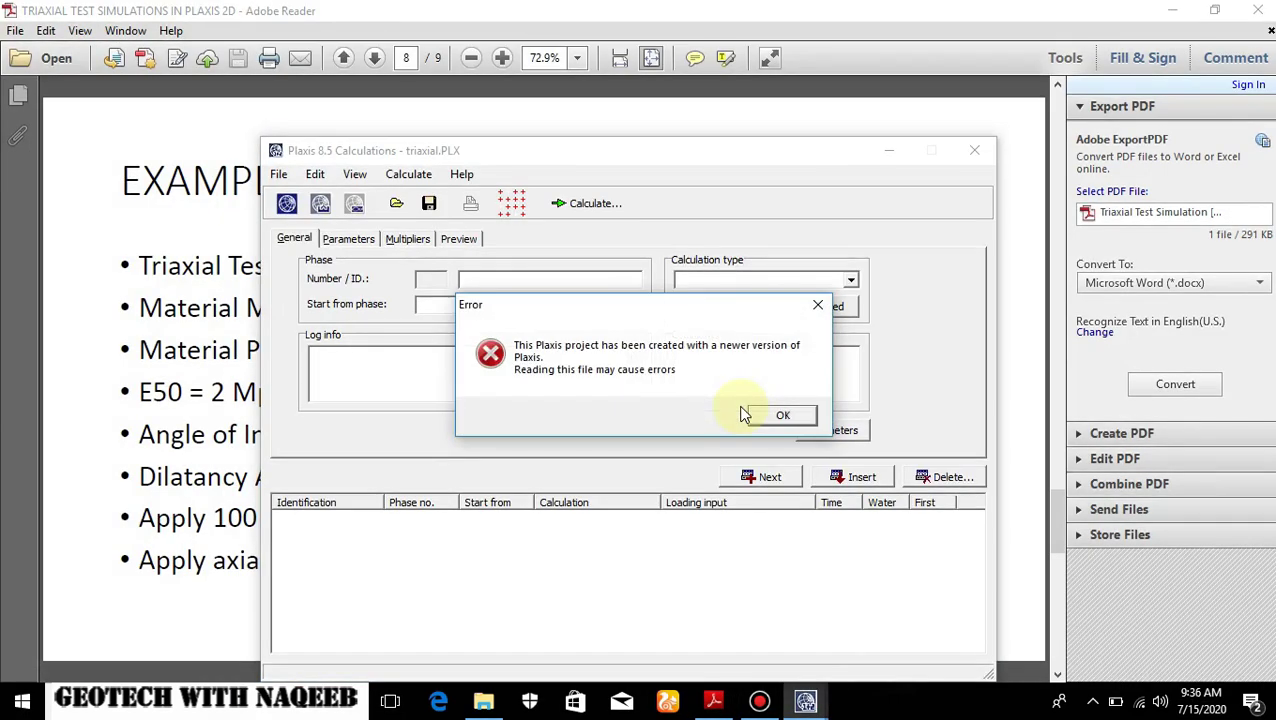
{"action": "left_click", "coordinate": [775, 417]}
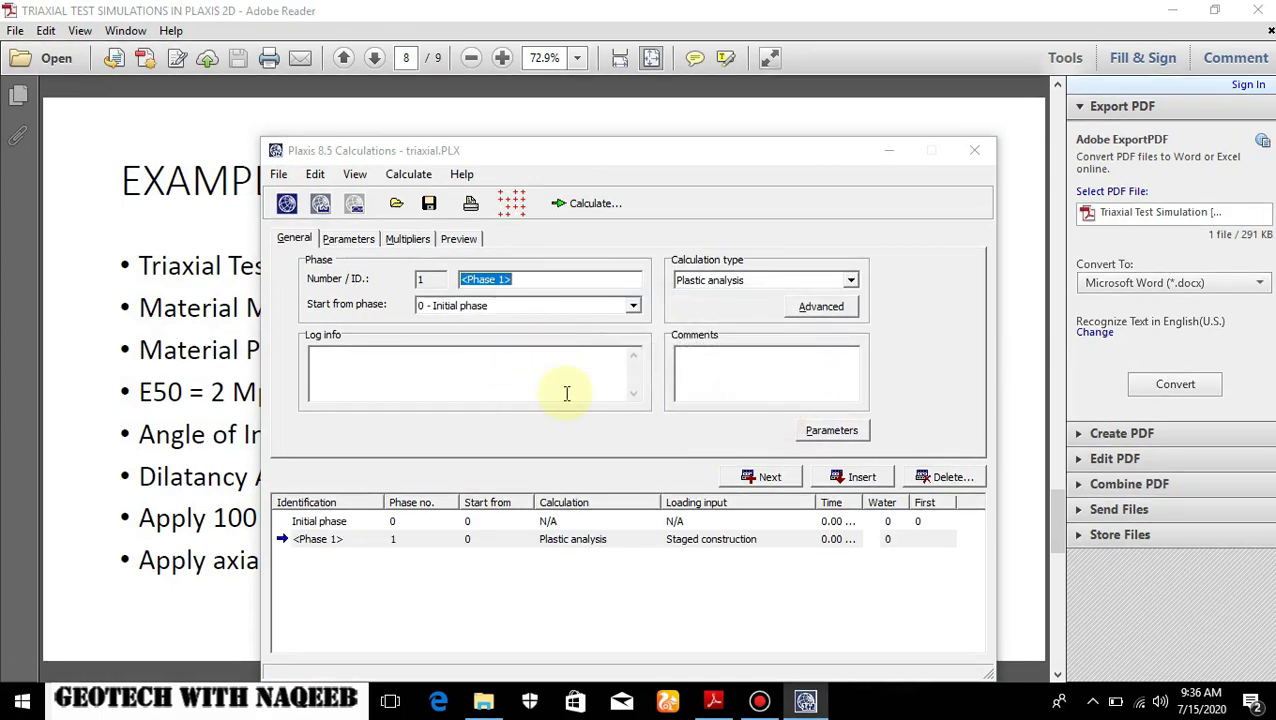
{"action": "left_click", "coordinate": [832, 430]}
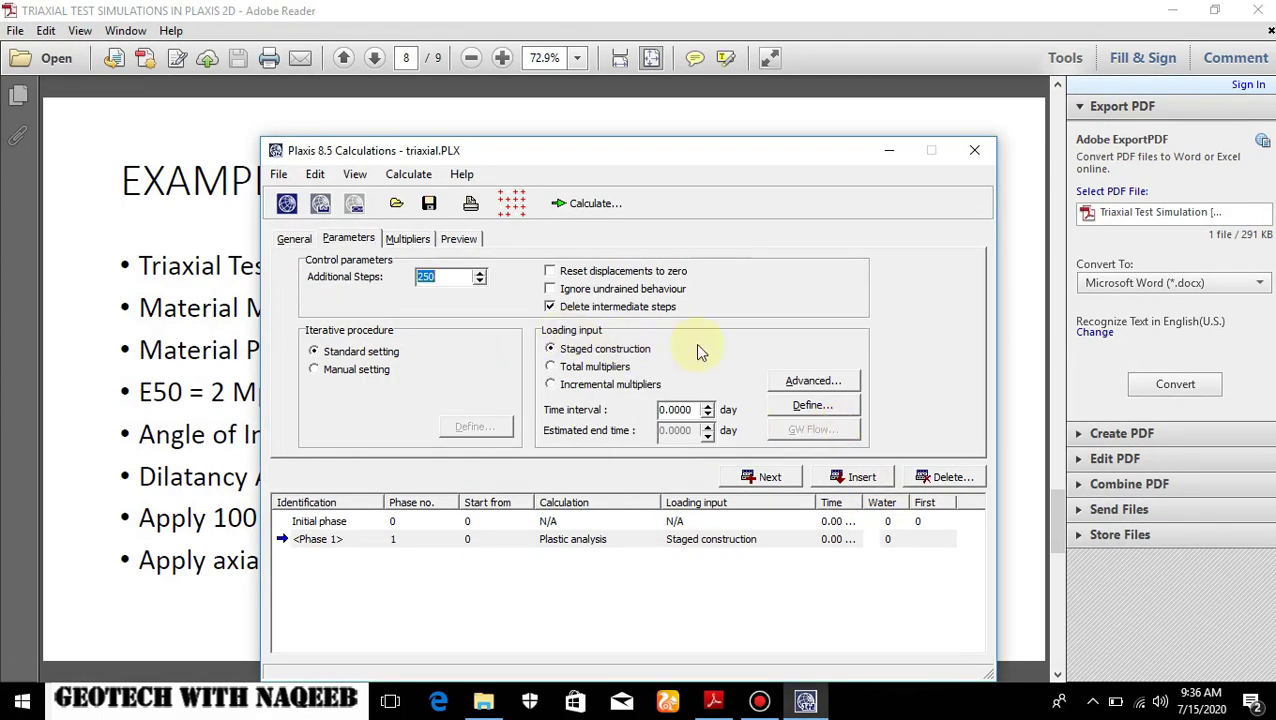
{"action": "left_click", "coordinate": [791, 404]}
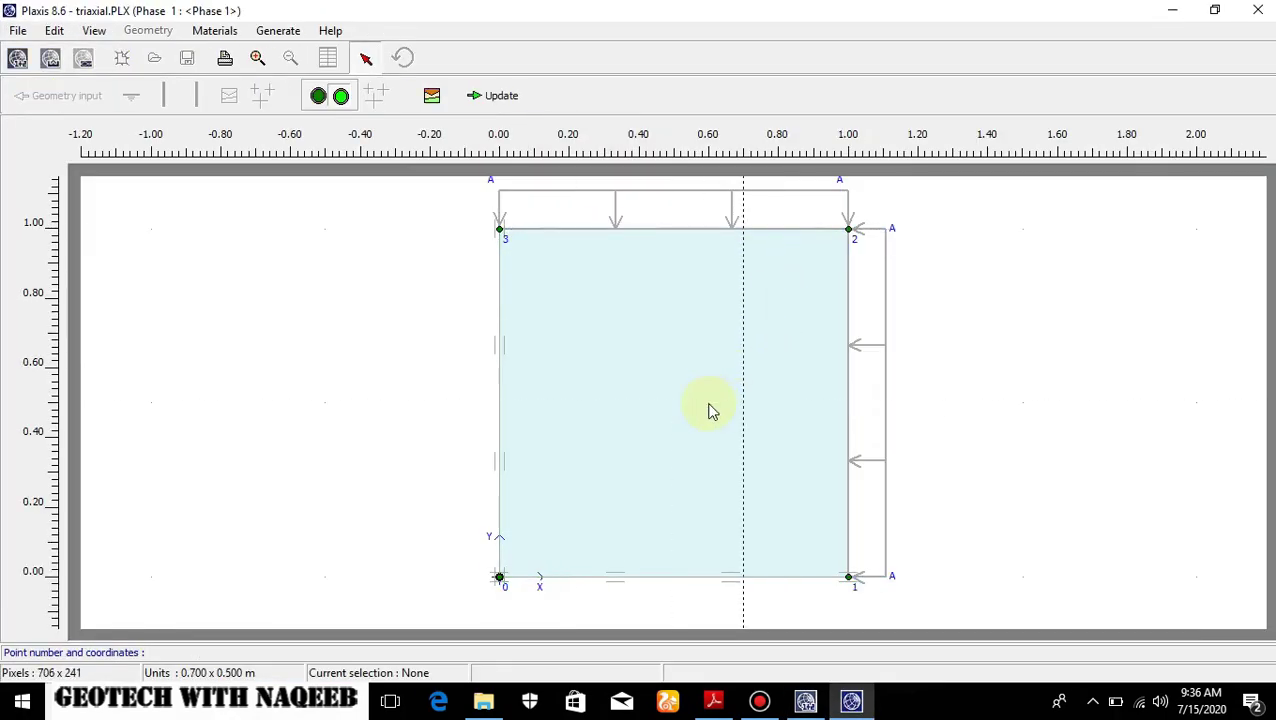
Set the top distributed load's Y-values at points 2 and 3 to -100 kN/m².
{"action": "left_click", "coordinate": [708, 234]}
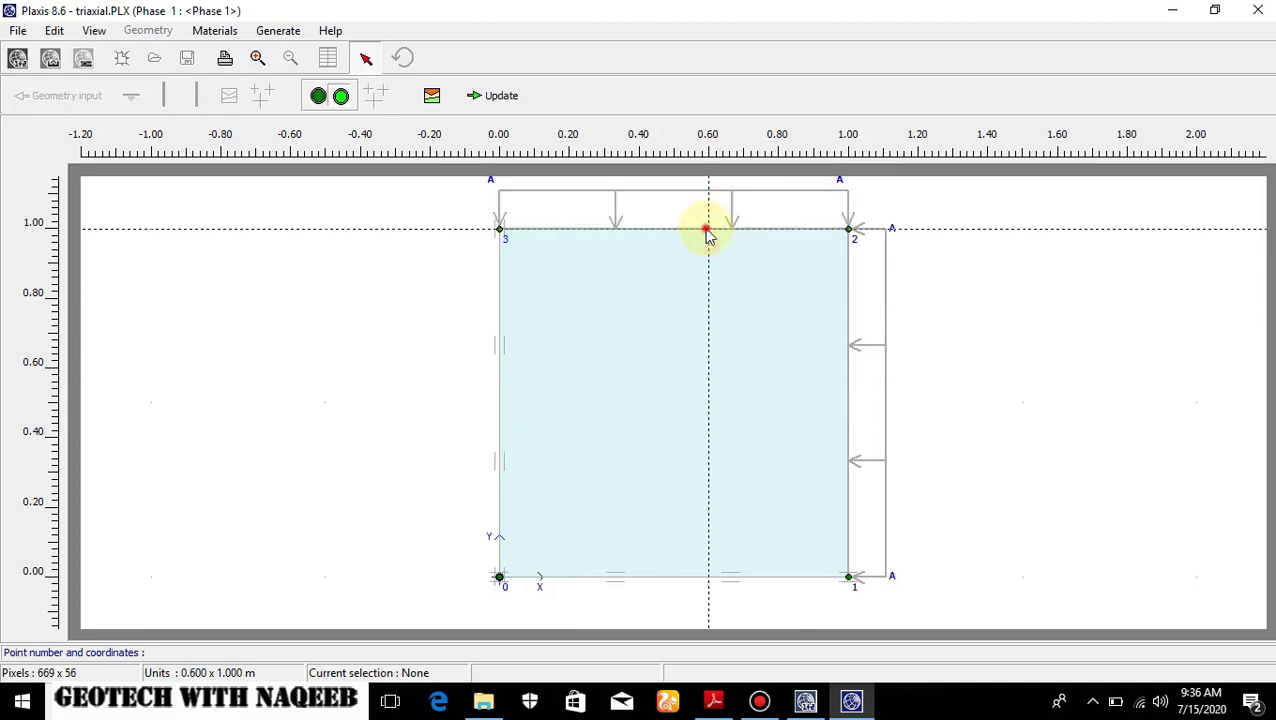
{"action": "double_click", "coordinate": [706, 230]}
{"action": "left_click_drag", "start_coordinate": [552, 350], "coordinate": [480, 358]}
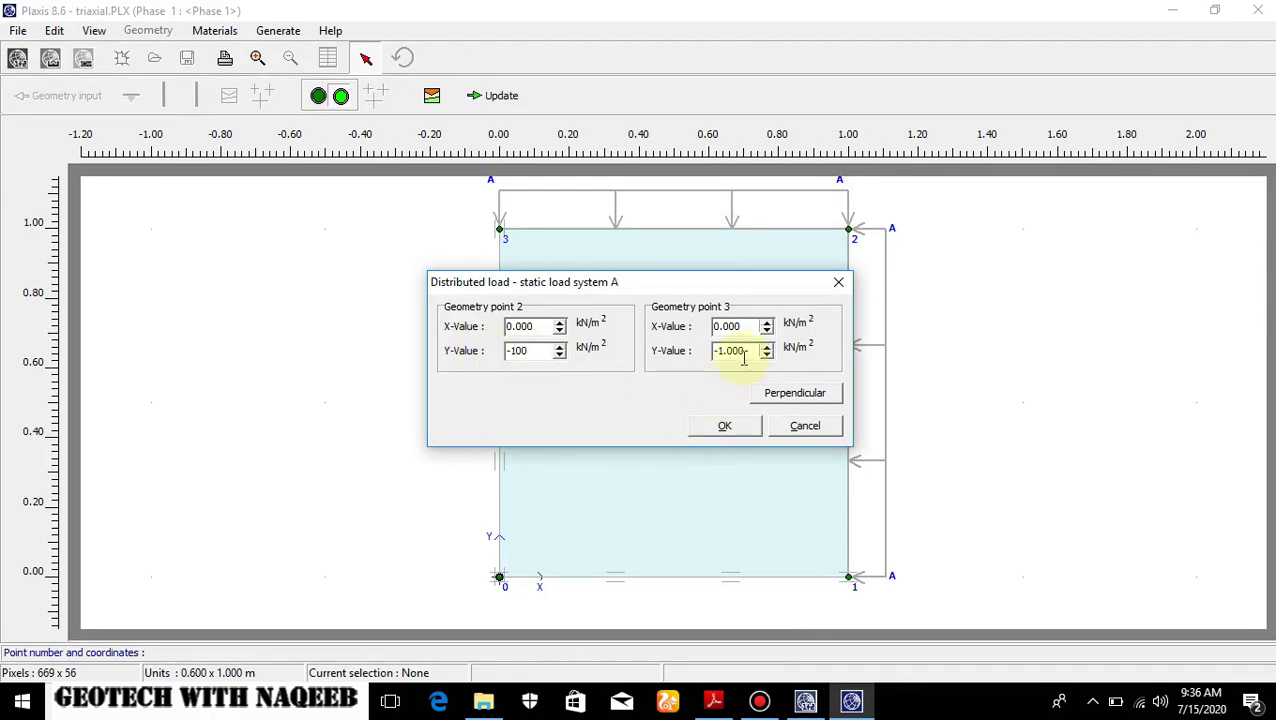
{"action": "left_click_drag", "start_coordinate": [744, 357], "coordinate": [702, 360]}
{"action": "left_click", "coordinate": [724, 428]}
Set the right-side load's X-values to -100 kN/m², activate the loads and update.
{"action": "double_click", "coordinate": [846, 396]}
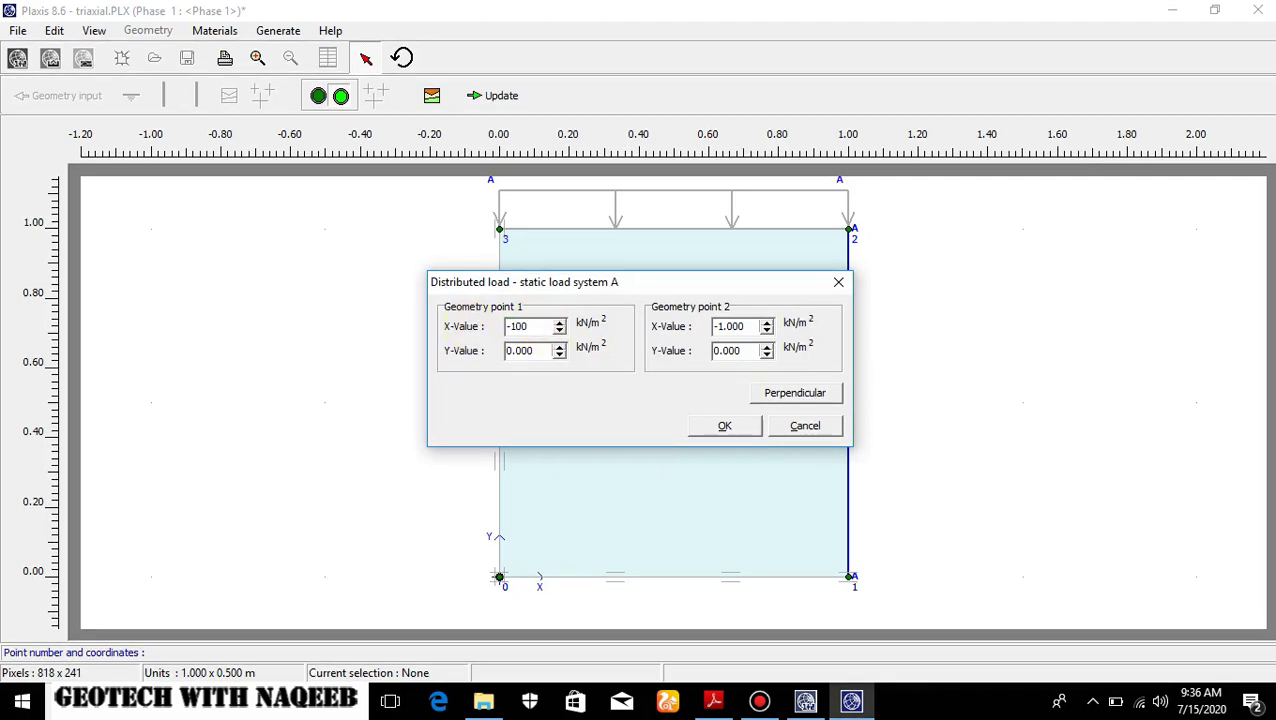
{"action": "left_click_drag", "start_coordinate": [754, 327], "coordinate": [679, 333]}
{"action": "left_click", "coordinate": [742, 428]}
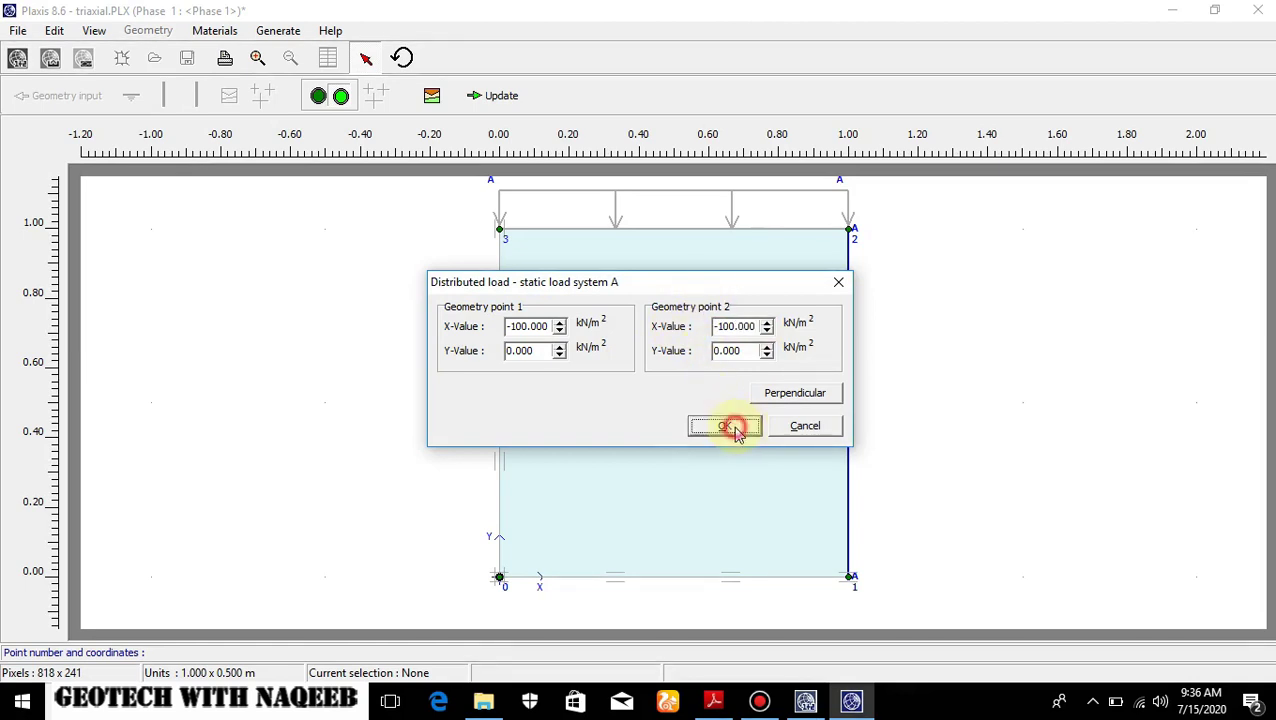
{"action": "left_click", "coordinate": [755, 231]}
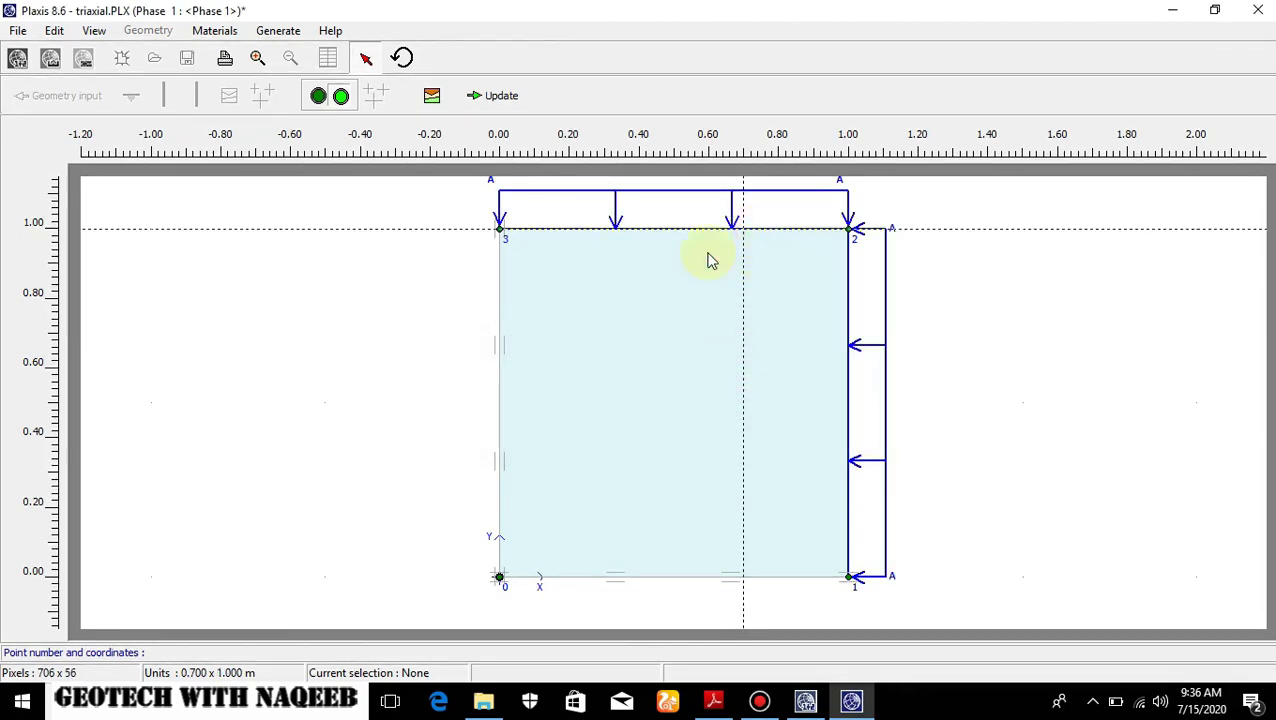
{"action": "left_click", "coordinate": [501, 100]}
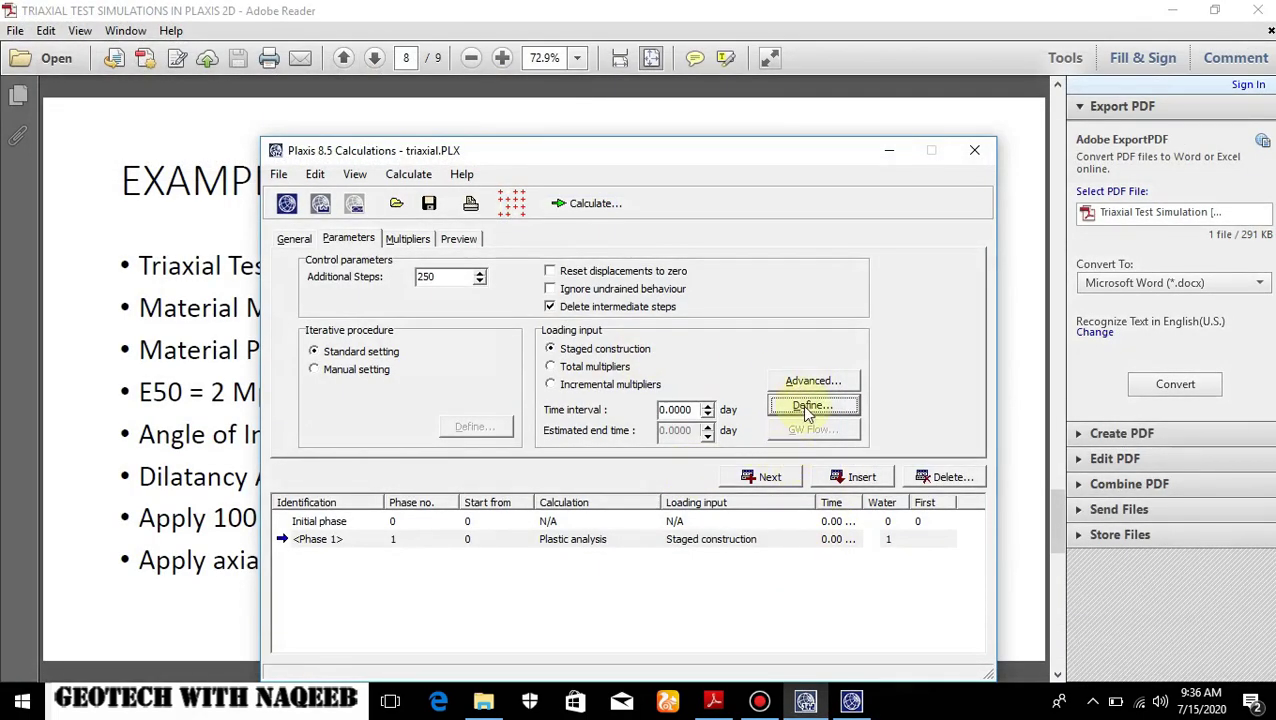
Add Phase 2 with displacements reset to zero and open its staged construction.
{"action": "left_click", "coordinate": [772, 477]}
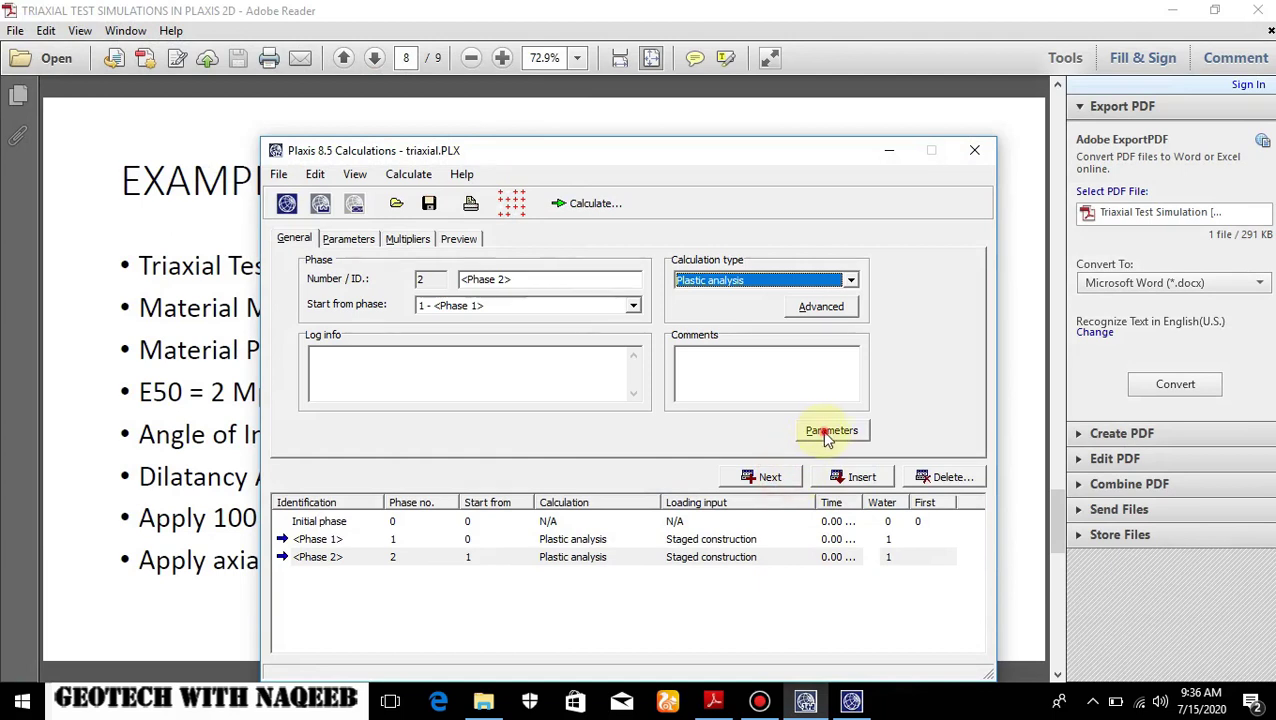
{"action": "left_click", "coordinate": [830, 431]}
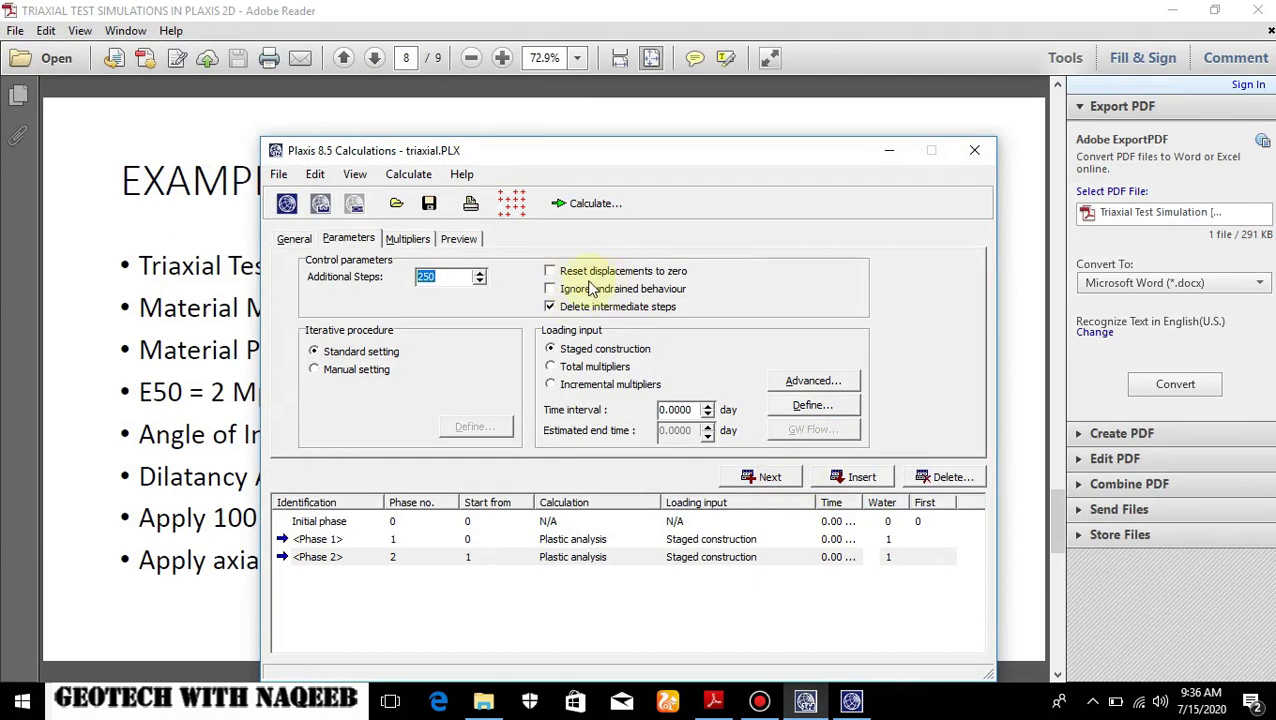
{"action": "left_click", "coordinate": [551, 271]}
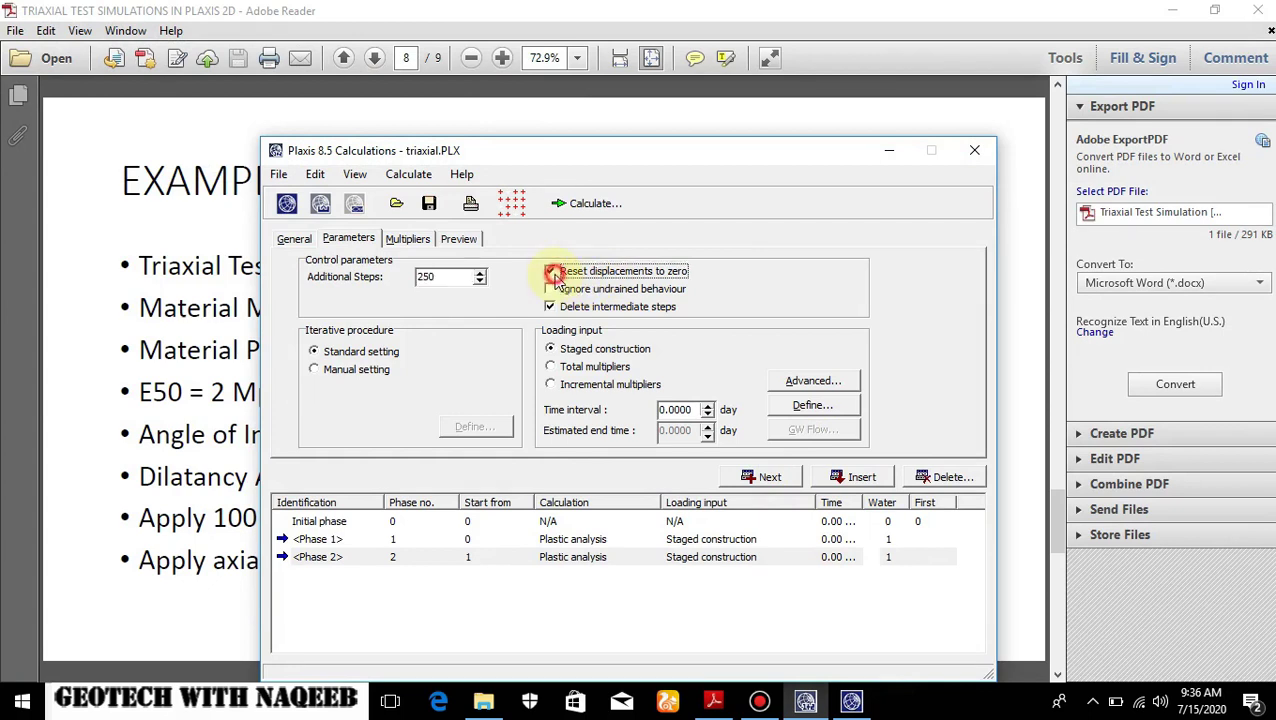
{"action": "left_click", "coordinate": [805, 405]}
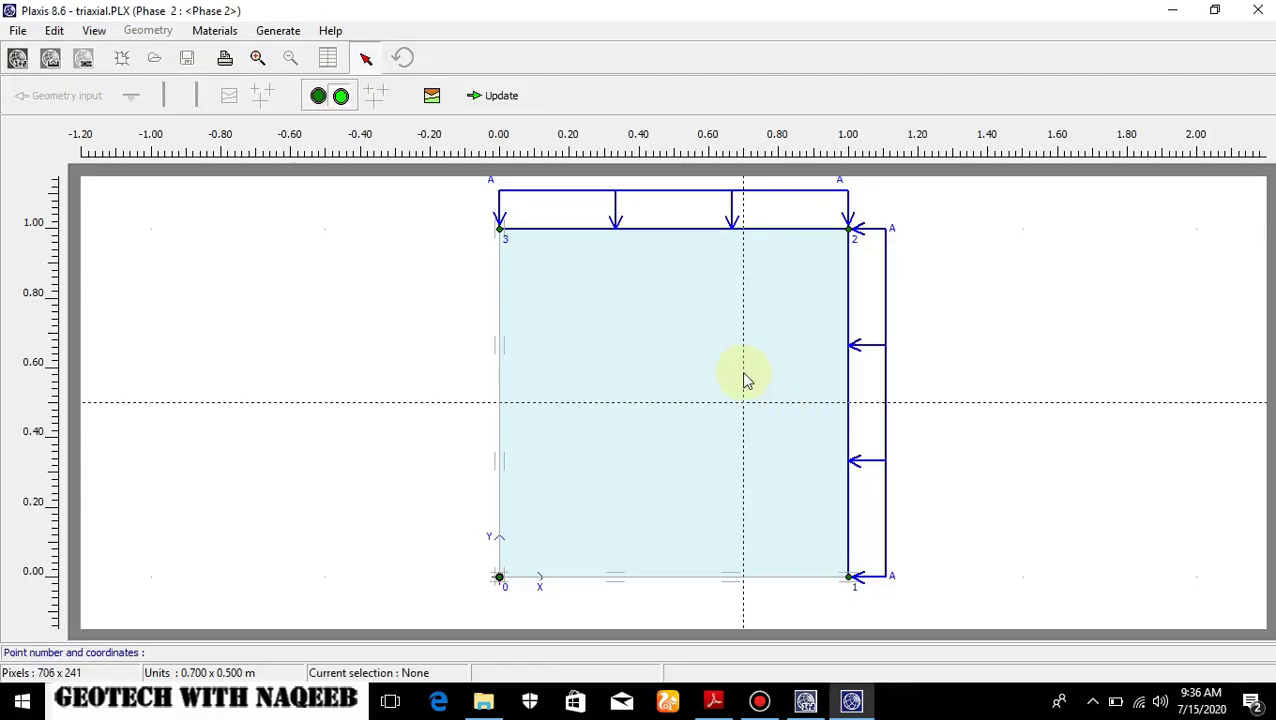
Check the EXAMPLE slide, then set the top load to -450 kN/m² at points 2 and 3 and update.
{"action": "left_click", "coordinate": [714, 700]}
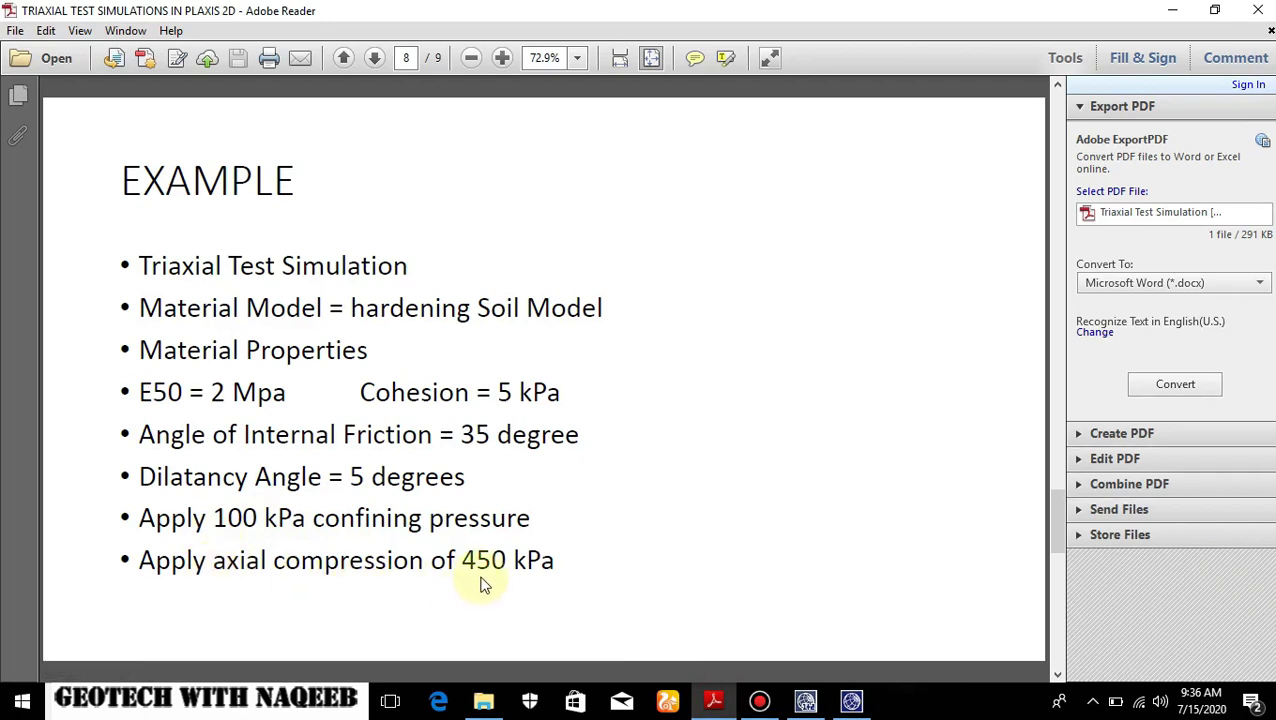
{"action": "left_click", "coordinate": [852, 703]}
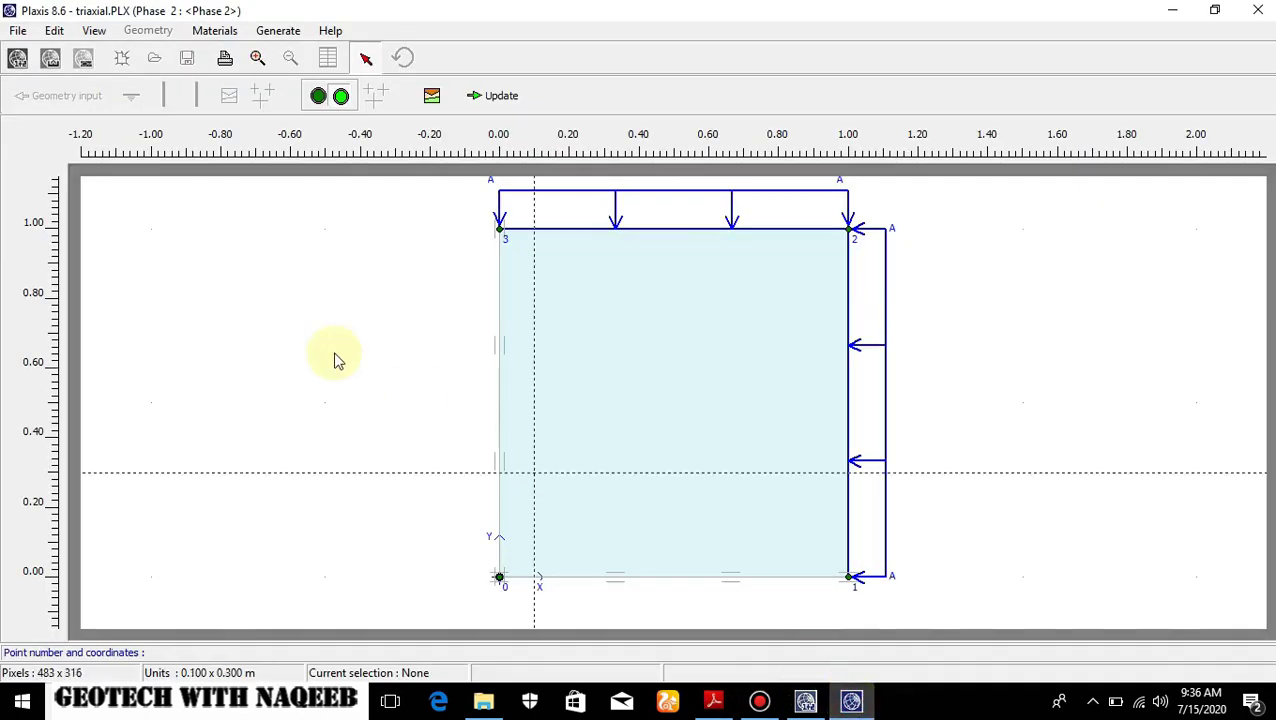
{"action": "left_click", "coordinate": [598, 230]}
{"action": "left_click", "coordinate": [600, 231]}
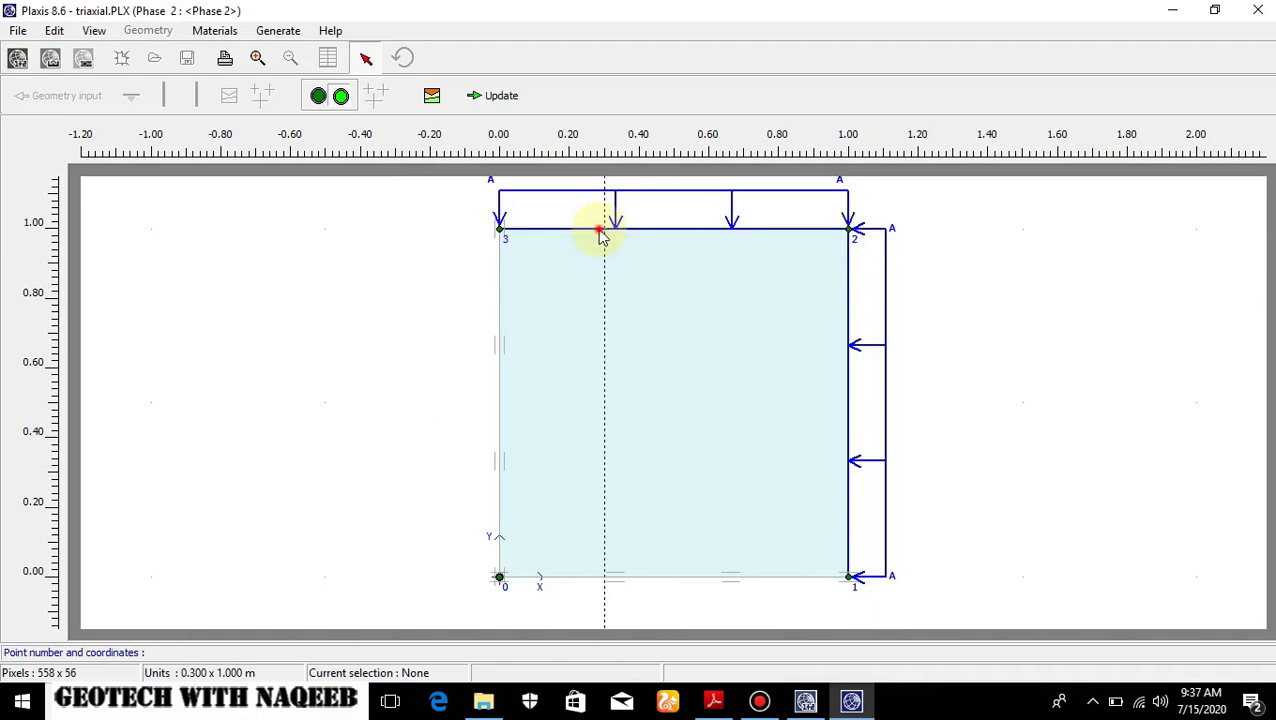
{"action": "double_click", "coordinate": [598, 231]}
{"action": "left_click_drag", "start_coordinate": [548, 350], "coordinate": [497, 355]}
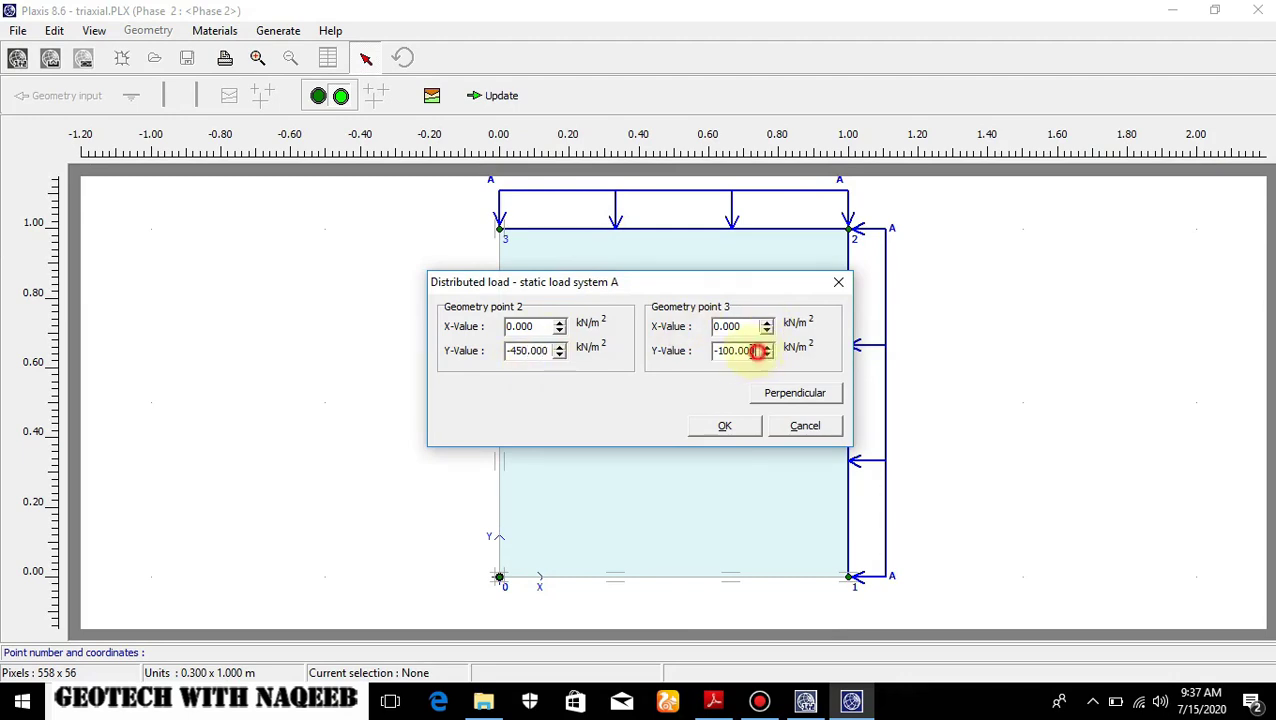
{"action": "left_click_drag", "start_coordinate": [758, 350], "coordinate": [708, 351]}
{"action": "type", "text": "-450"}
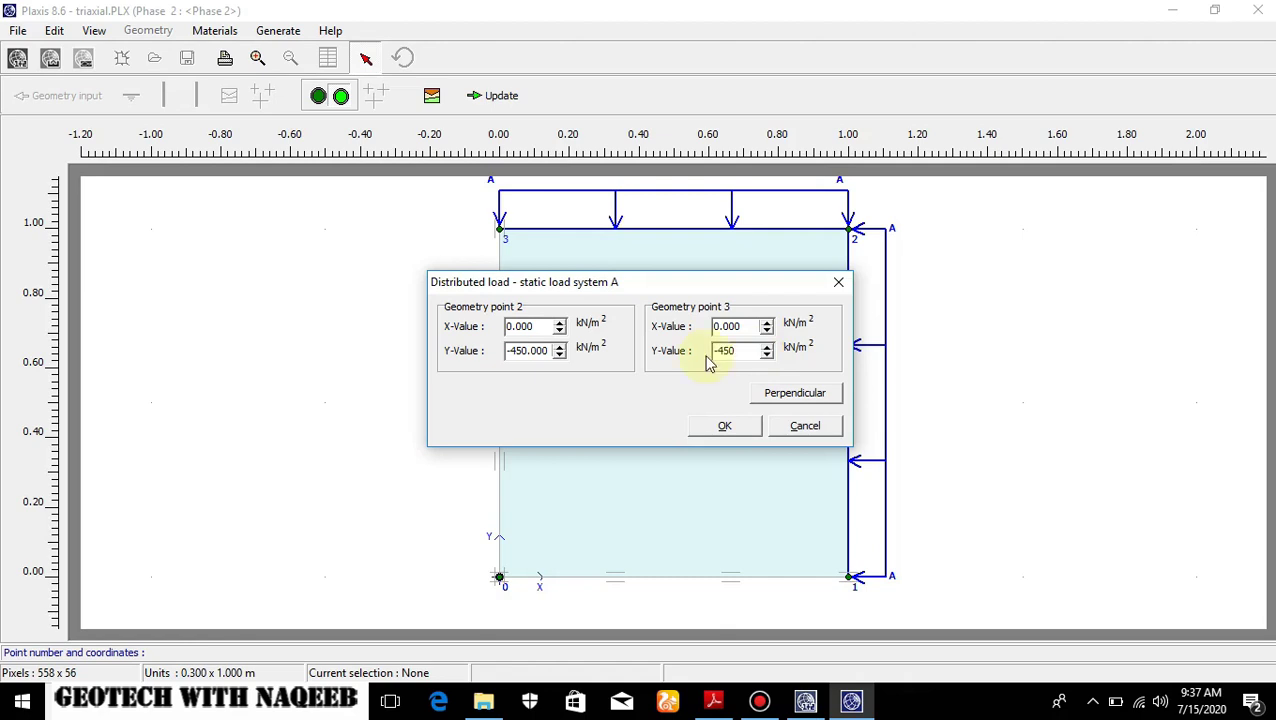
{"action": "left_click", "coordinate": [724, 428]}
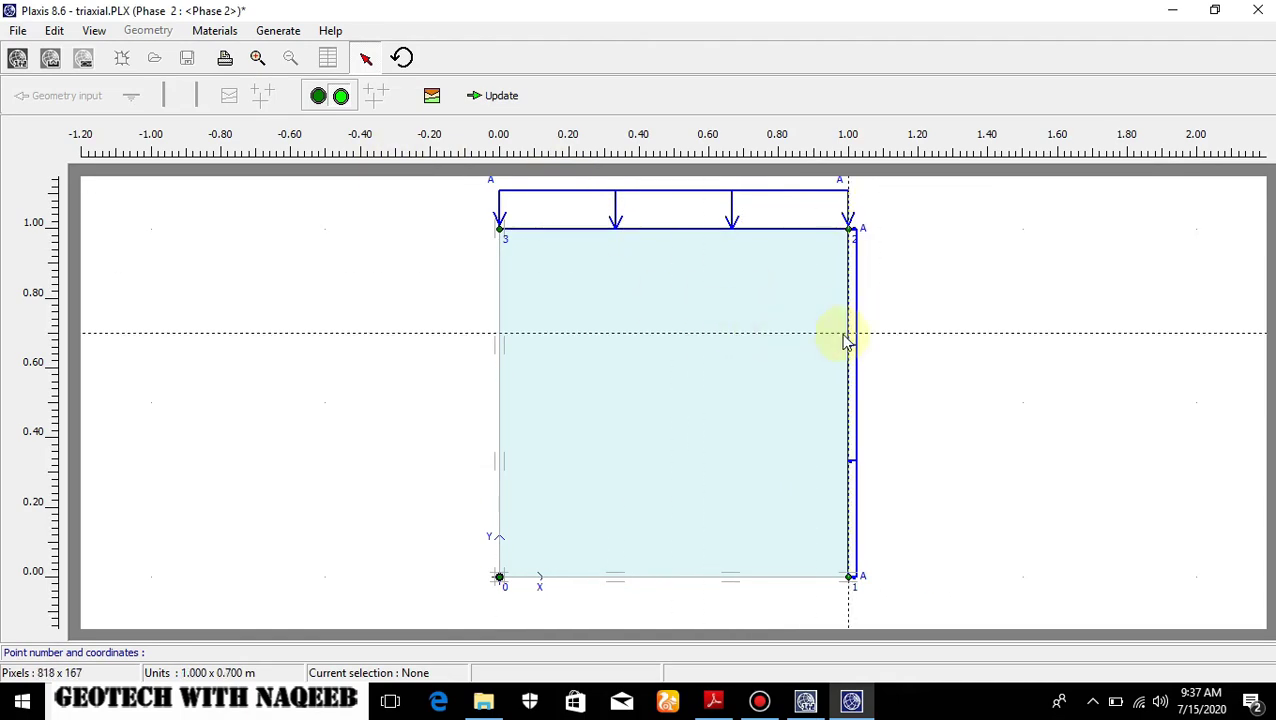
{"action": "left_click", "coordinate": [503, 108]}
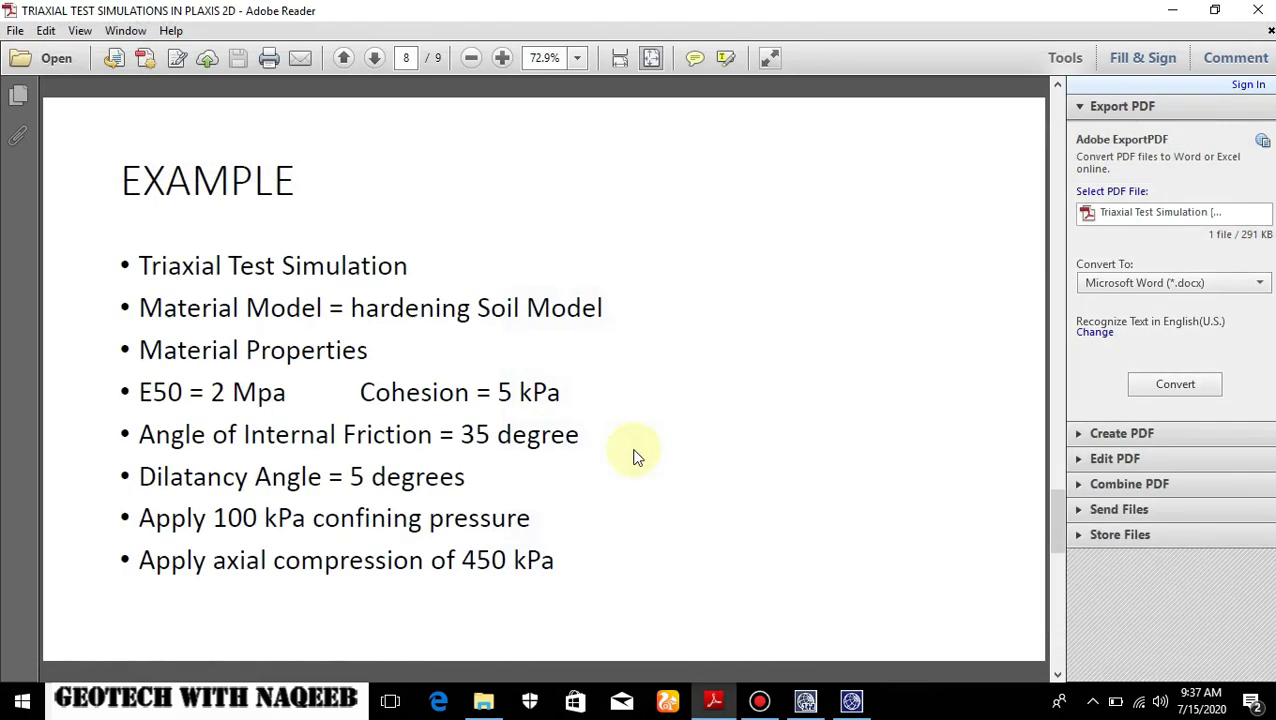
Add Phase 3 starting from Phase 1 with displacements reset to zero.
{"action": "left_click", "coordinate": [806, 702]}
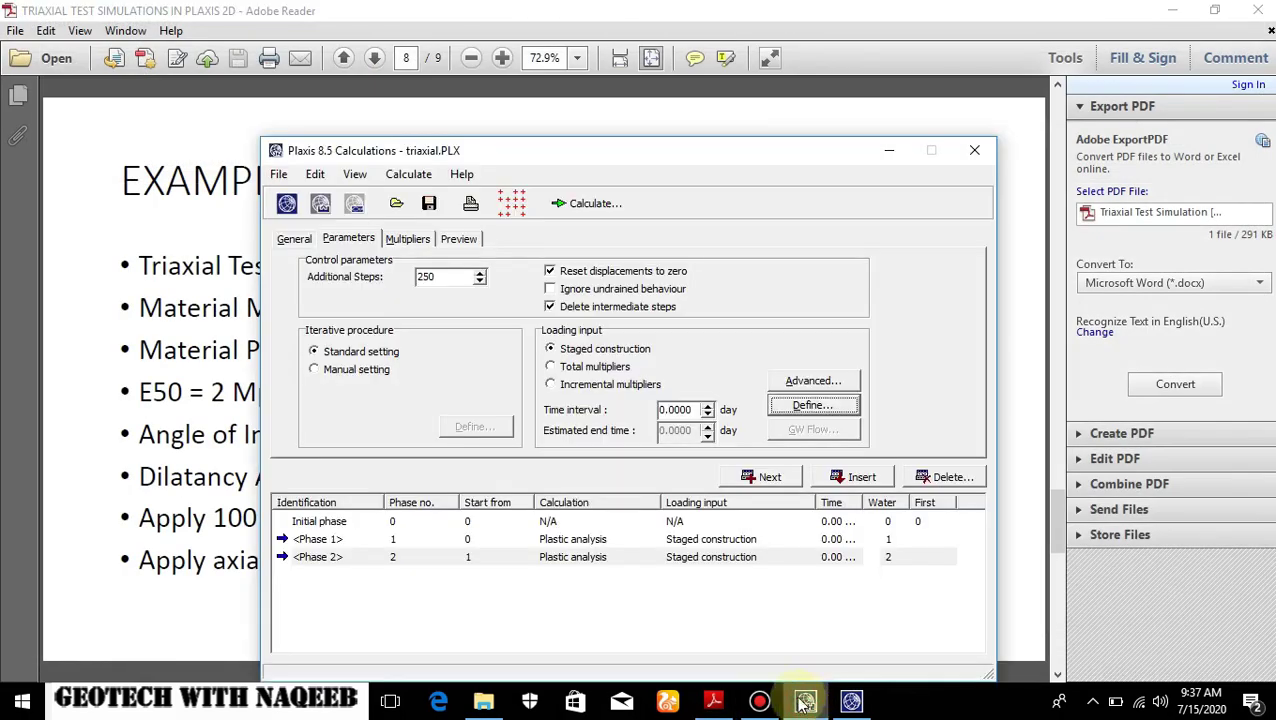
{"action": "left_click", "coordinate": [766, 477]}
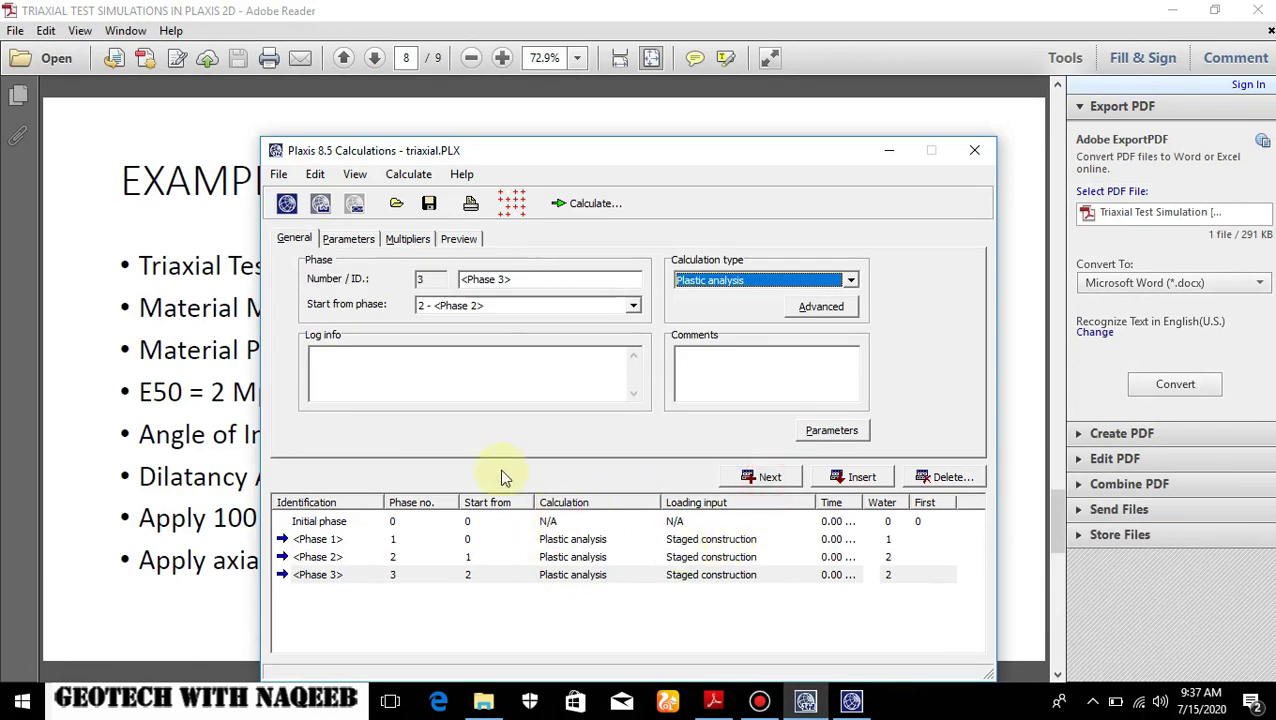
{"action": "left_click", "coordinate": [632, 308]}
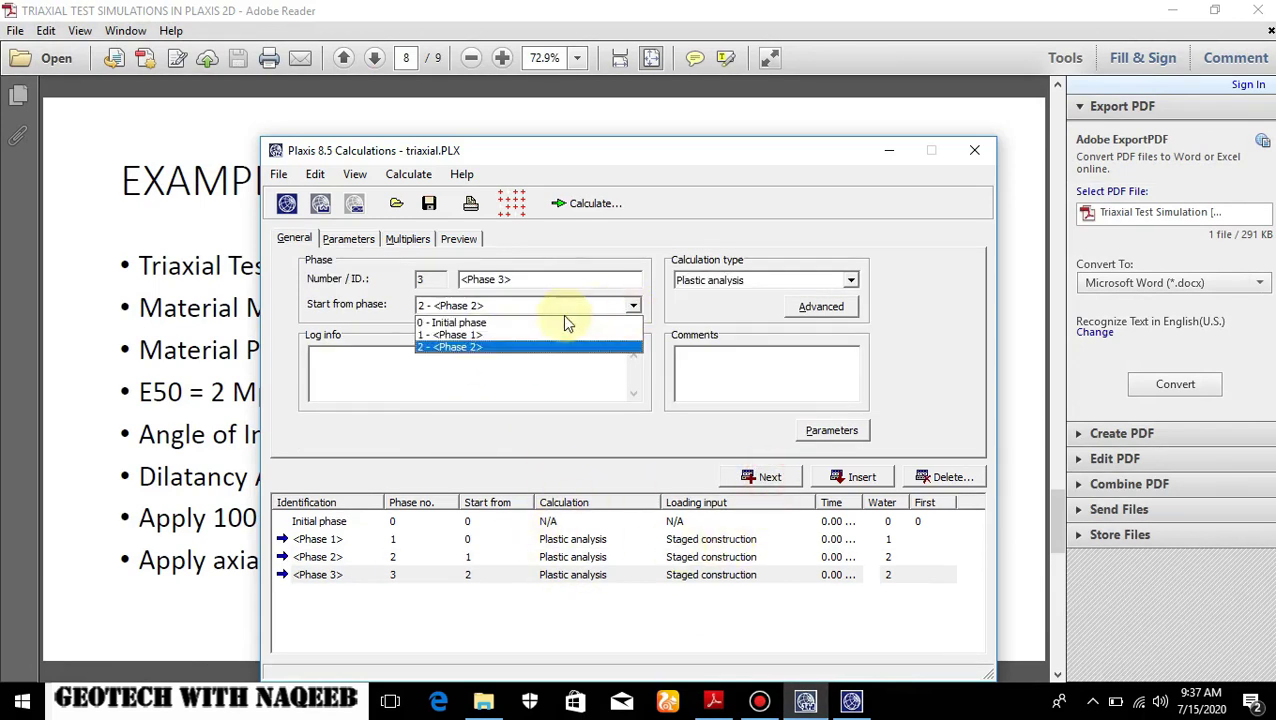
{"action": "left_click", "coordinate": [474, 336]}
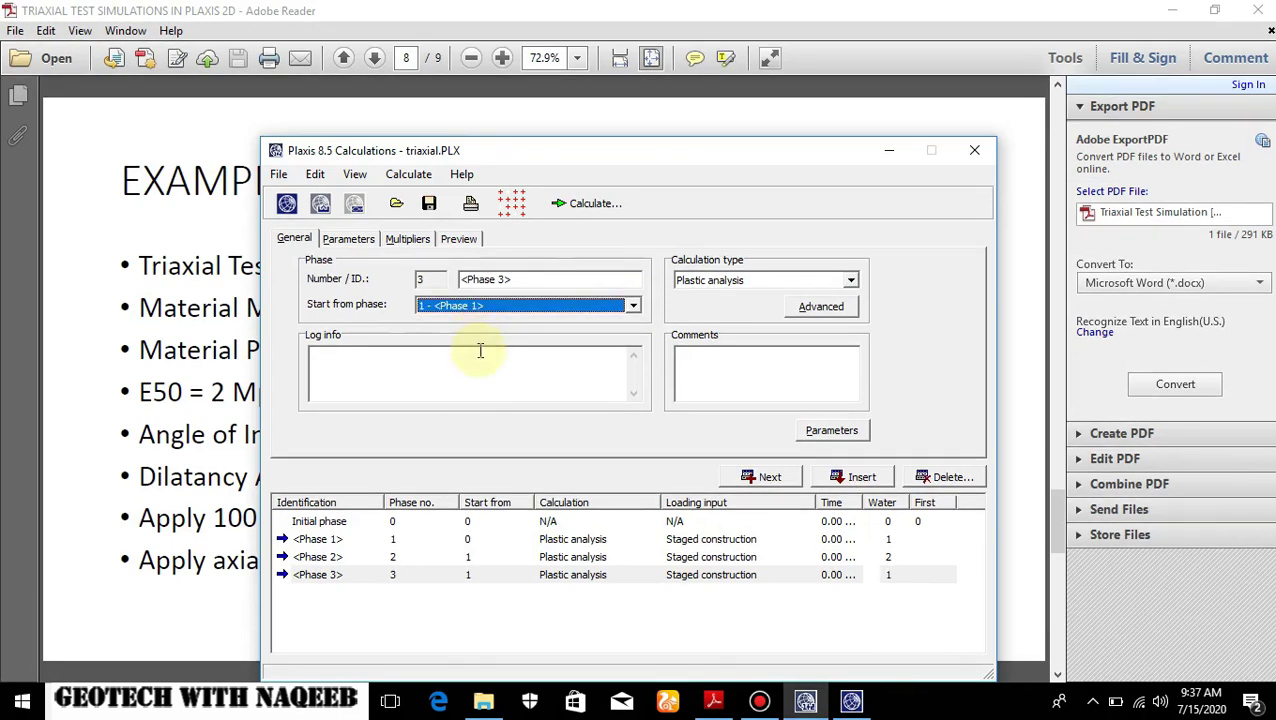
{"action": "left_click", "coordinate": [846, 432]}
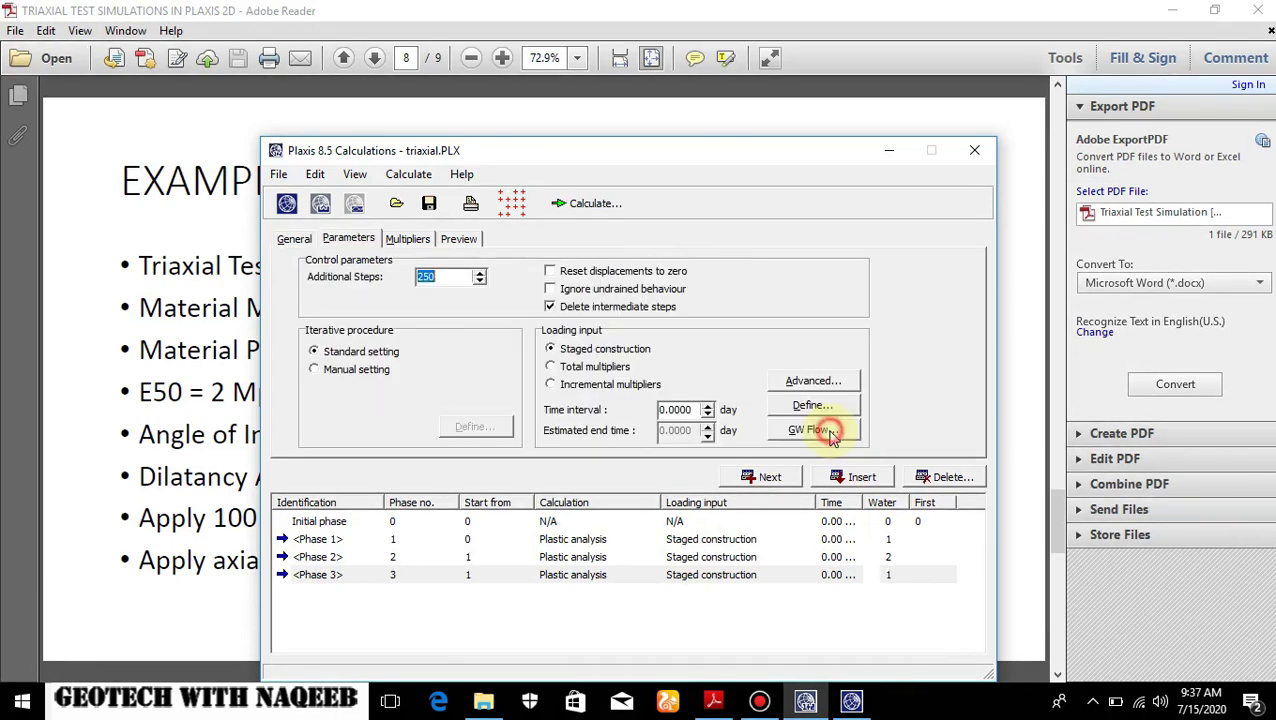
{"action": "left_click", "coordinate": [552, 272]}
In Phase 3's staged construction, deactivate the top distributed load and apply the update.
{"action": "left_click", "coordinate": [810, 406]}
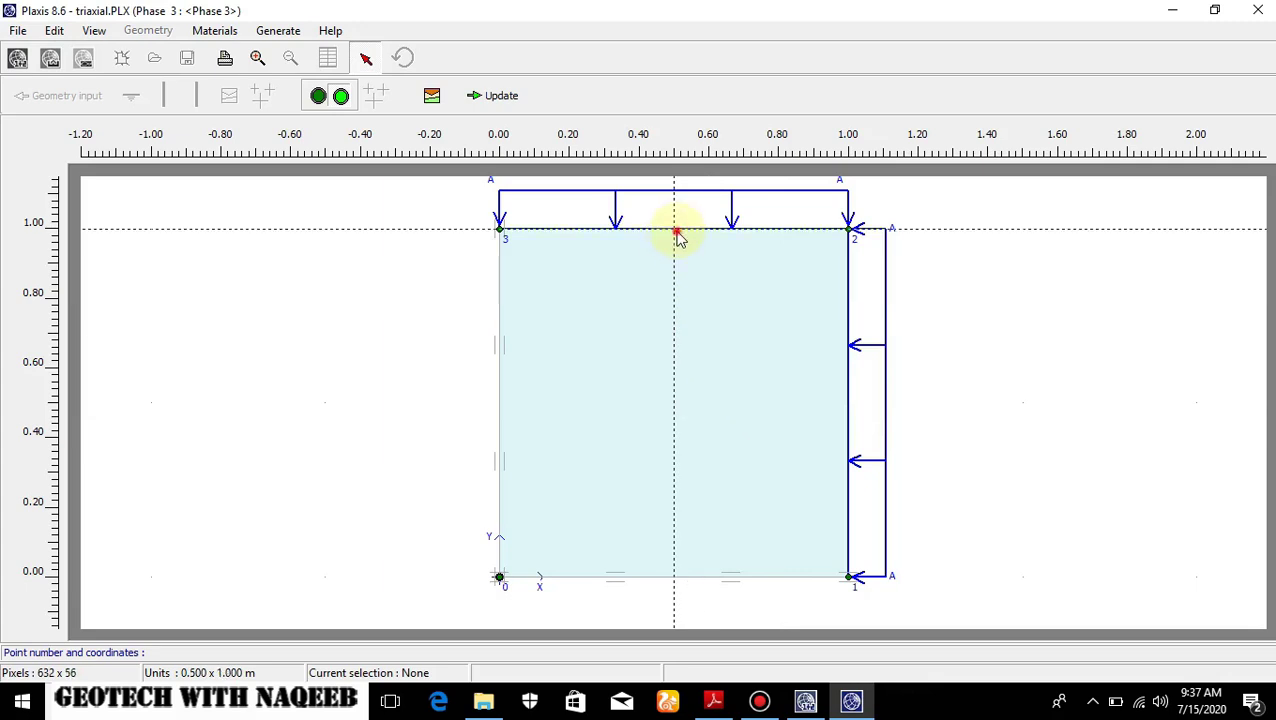
{"action": "left_click", "coordinate": [678, 236]}
{"action": "left_click", "coordinate": [678, 236]}
{"action": "left_click", "coordinate": [678, 231]}
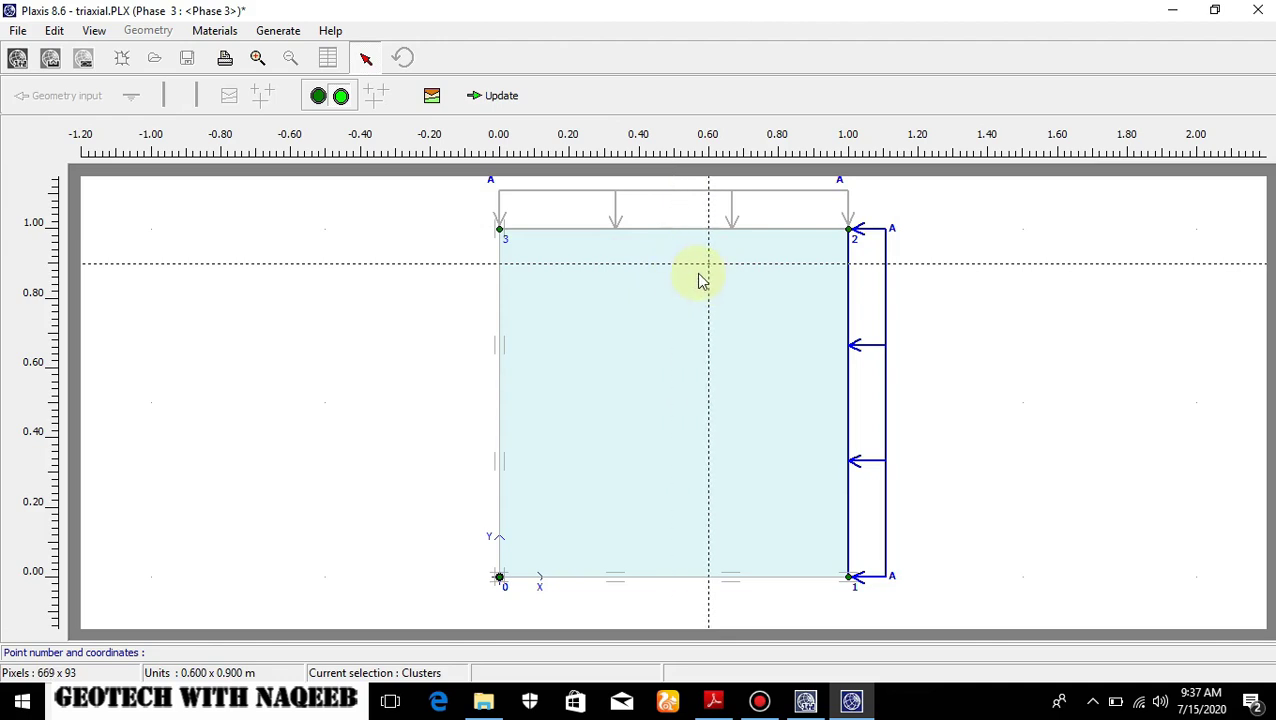
{"action": "left_click", "coordinate": [503, 97]}
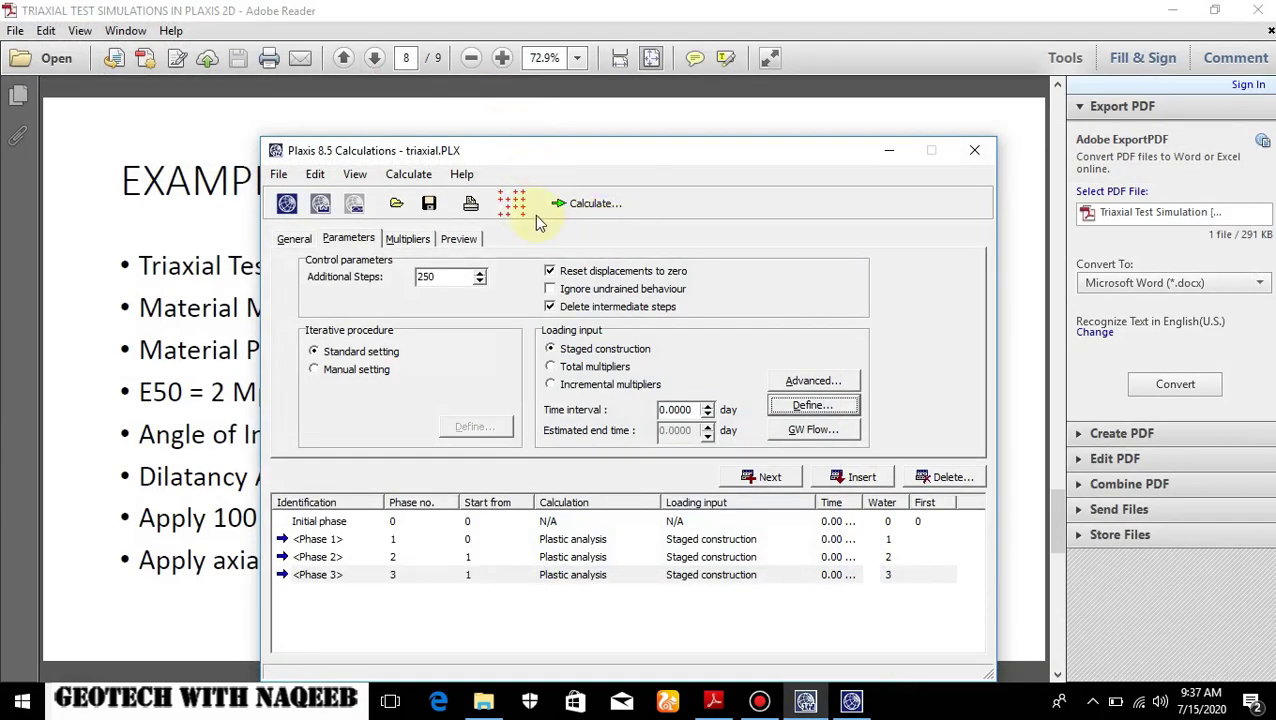
Pick stress points on the sample's top edge as curve points and save them to Calculations.
{"action": "left_click", "coordinate": [524, 212]}
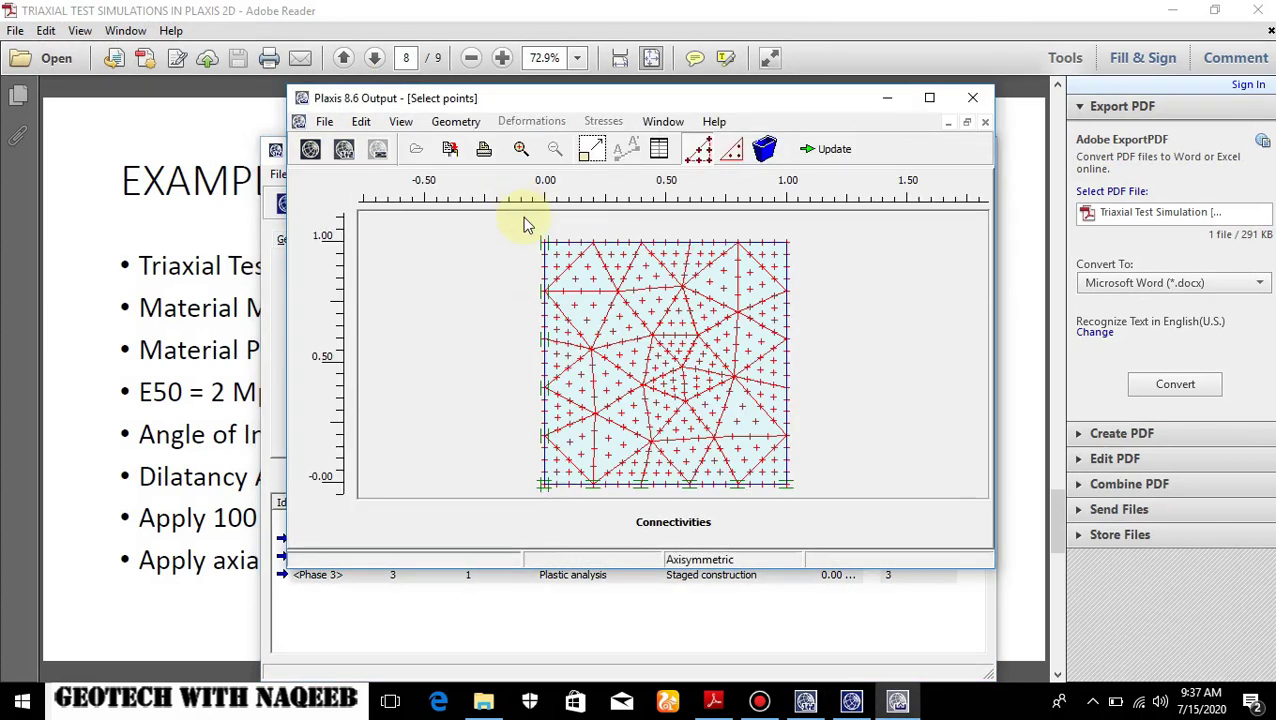
{"action": "left_click", "coordinate": [700, 165]}
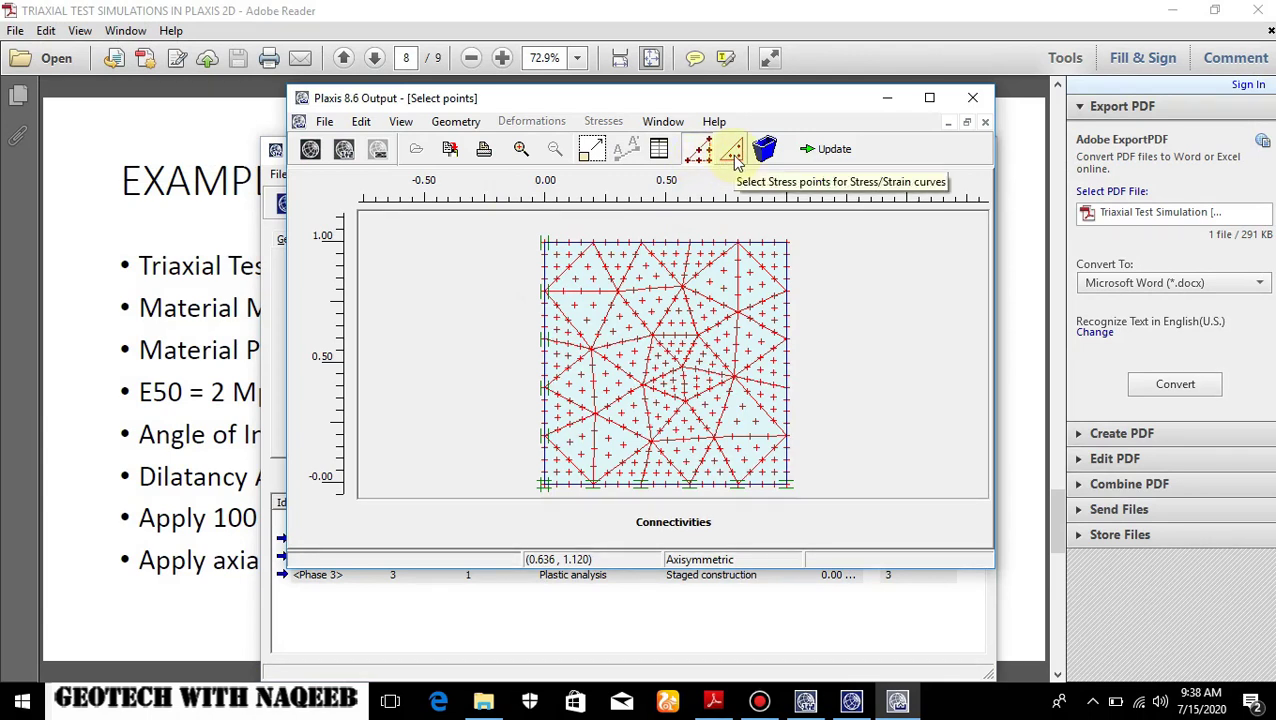
{"action": "left_click", "coordinate": [733, 155]}
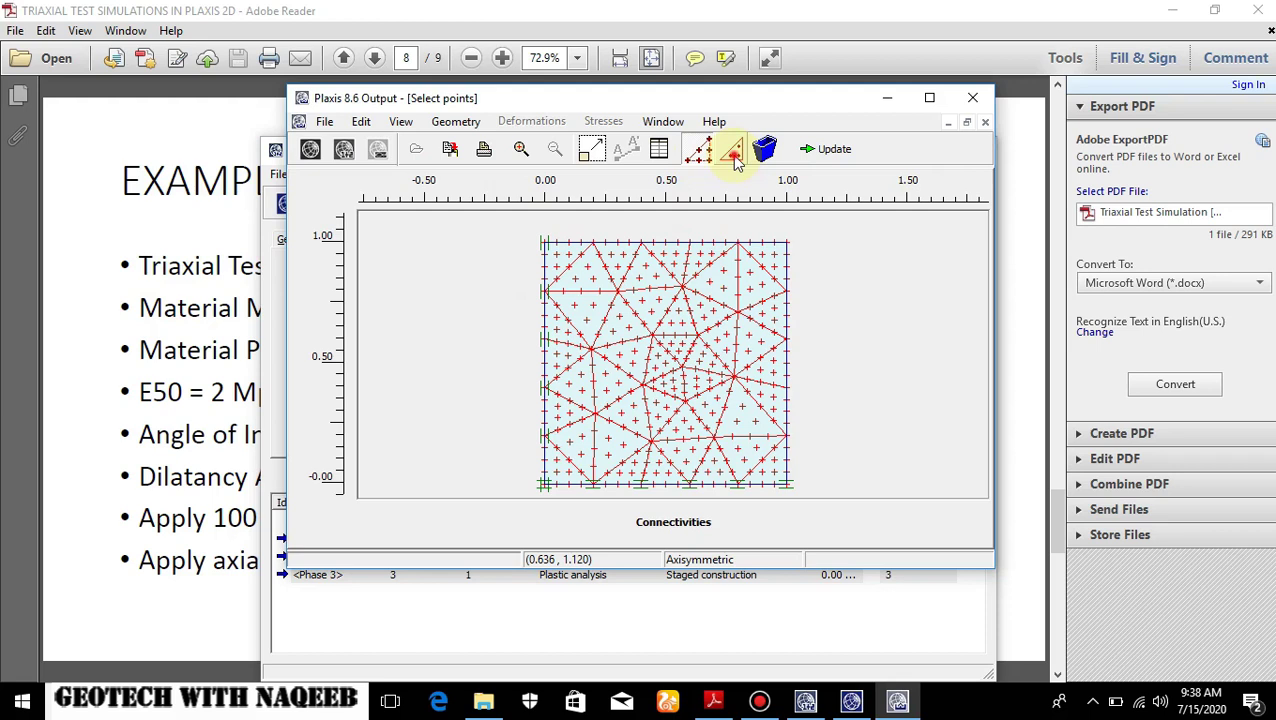
{"action": "left_click", "coordinate": [662, 247]}
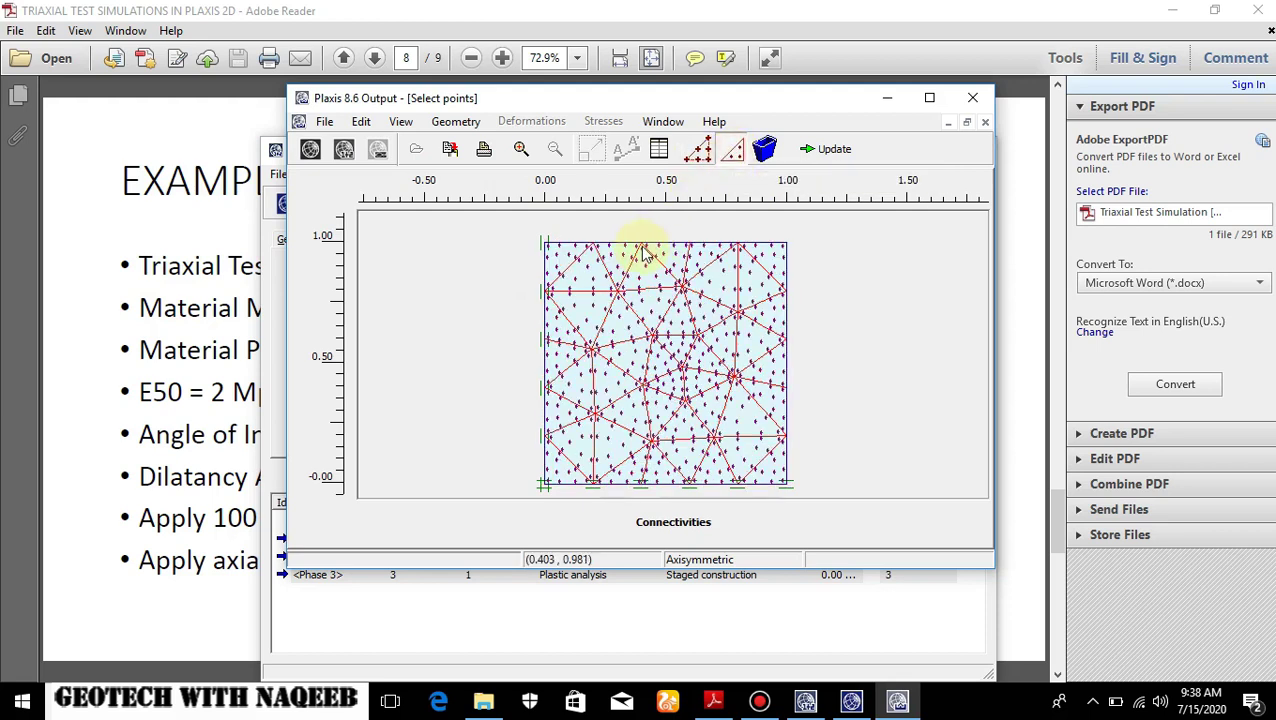
{"action": "left_click", "coordinate": [641, 245]}
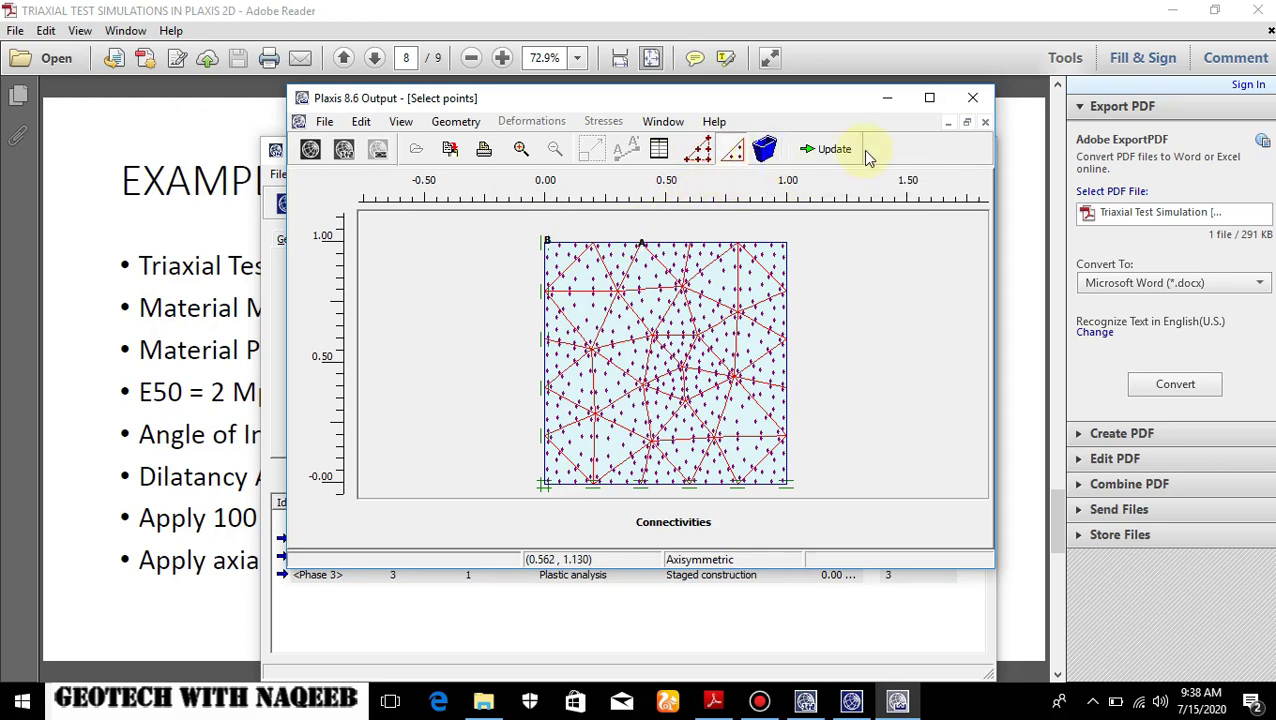
{"action": "left_click", "coordinate": [830, 150]}
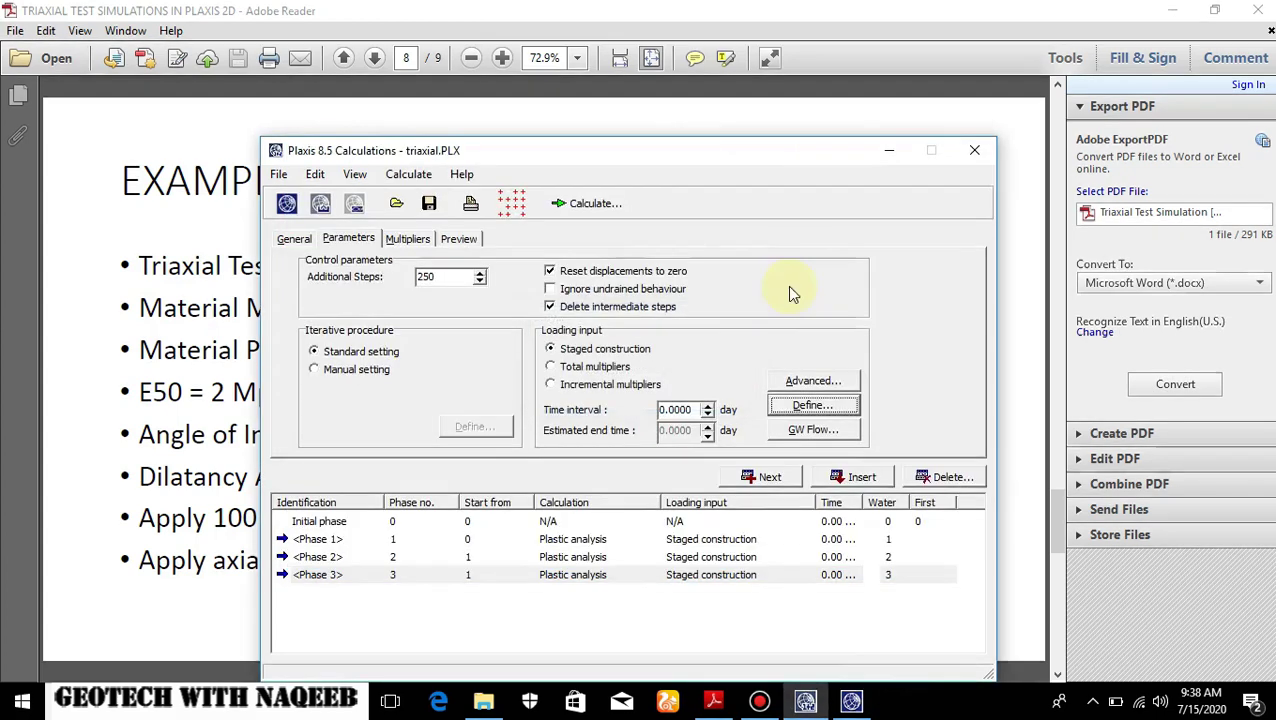
Calculate all phases, dismissing the newer-version warnings.
{"action": "left_click", "coordinate": [595, 207]}
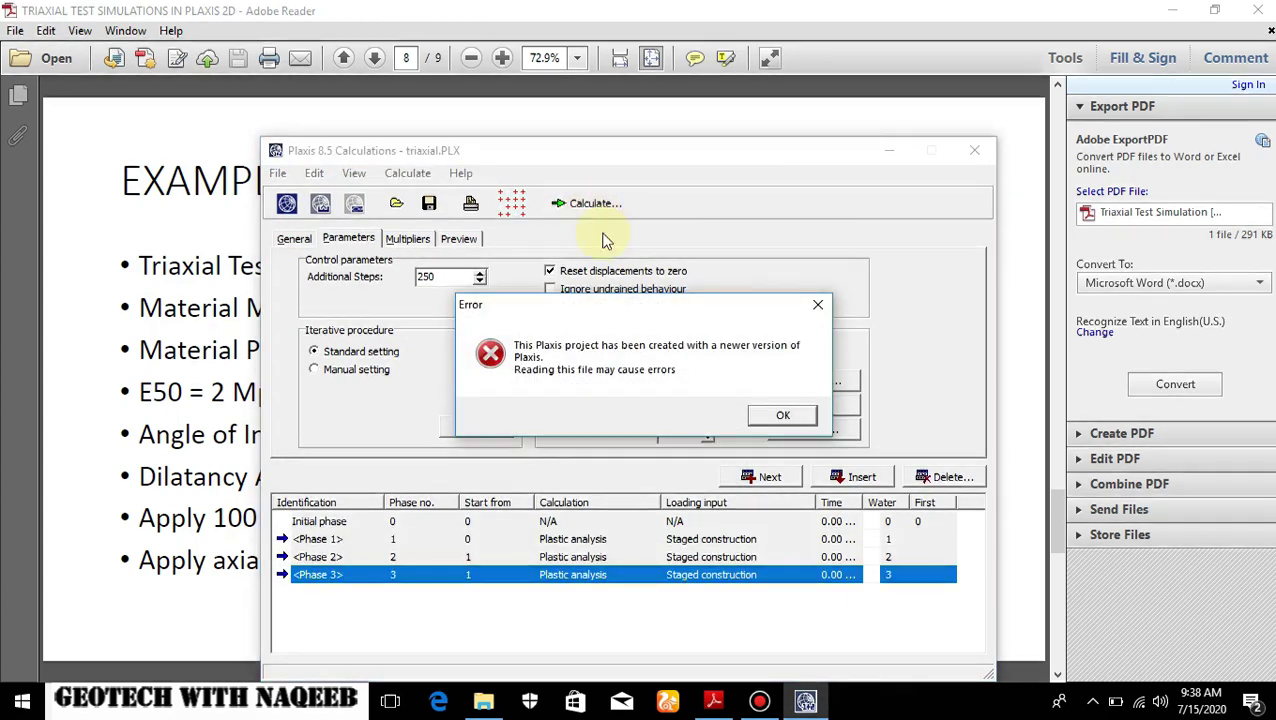
{"action": "left_click", "coordinate": [783, 415]}
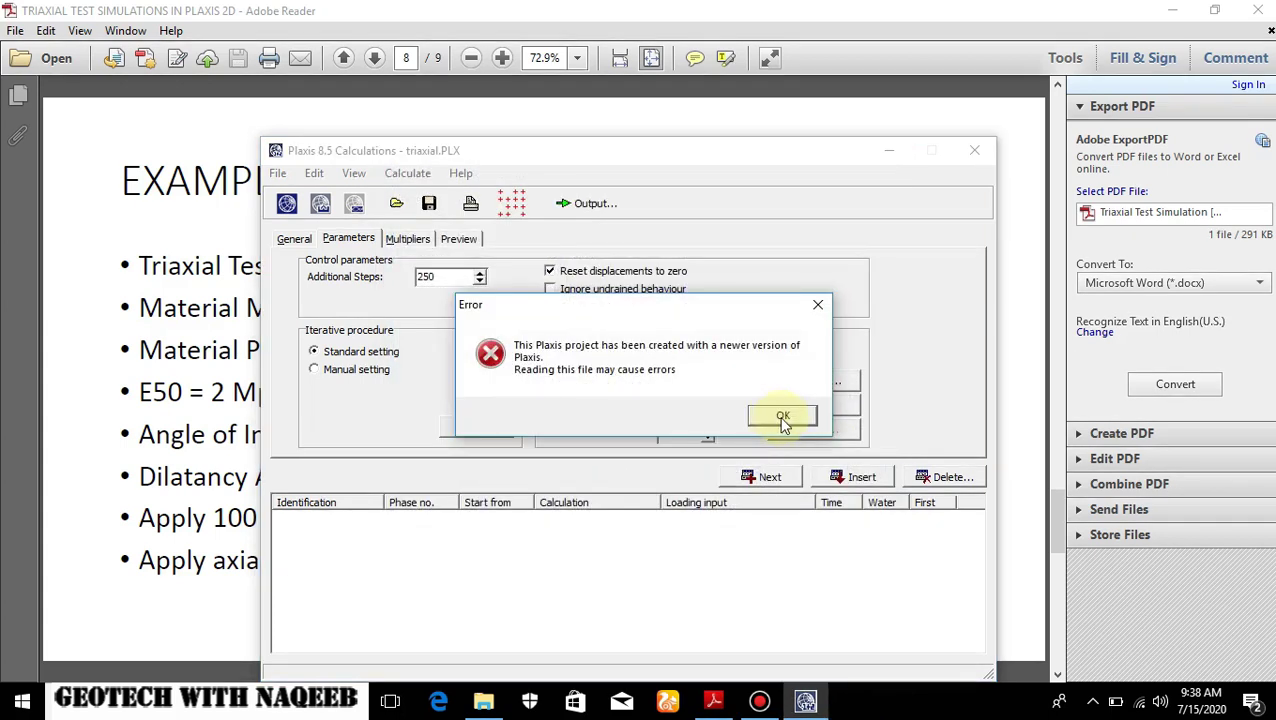
{"action": "left_click", "coordinate": [783, 418]}
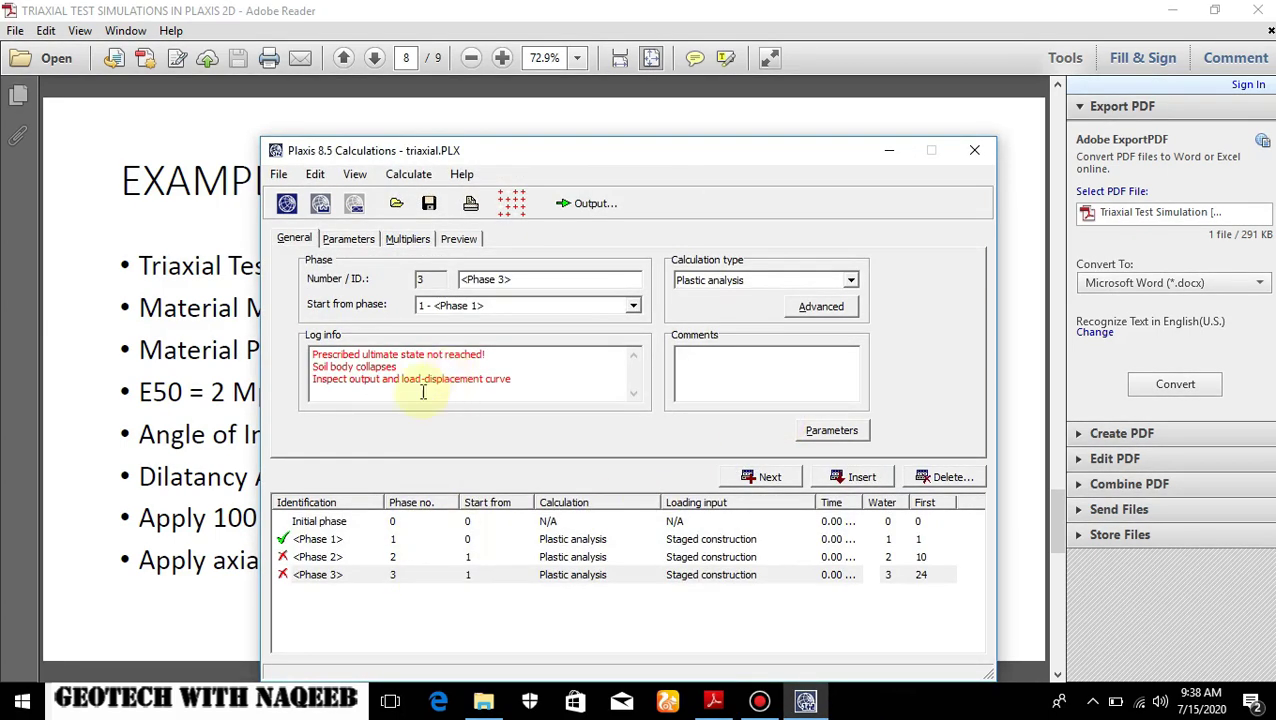
Open Phase 3's results in Output, then launch Plaxis Curves.
{"action": "left_click", "coordinate": [336, 580]}
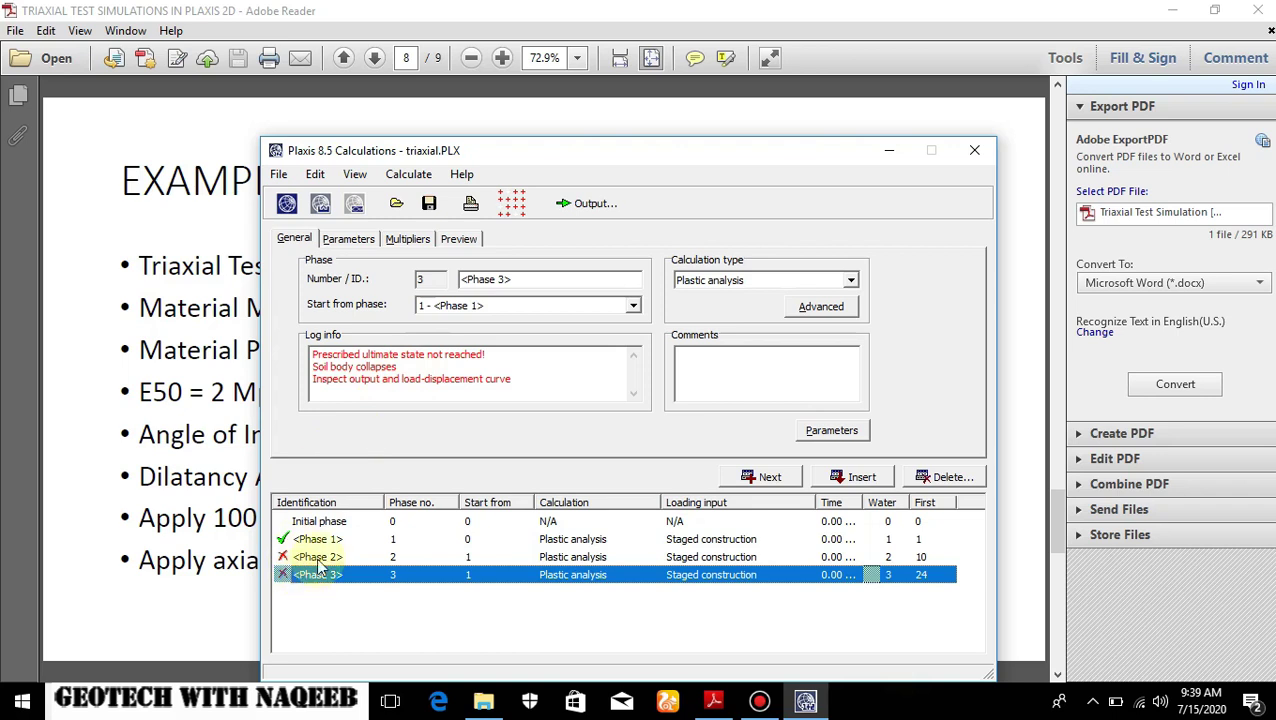
{"action": "left_click", "coordinate": [594, 207]}
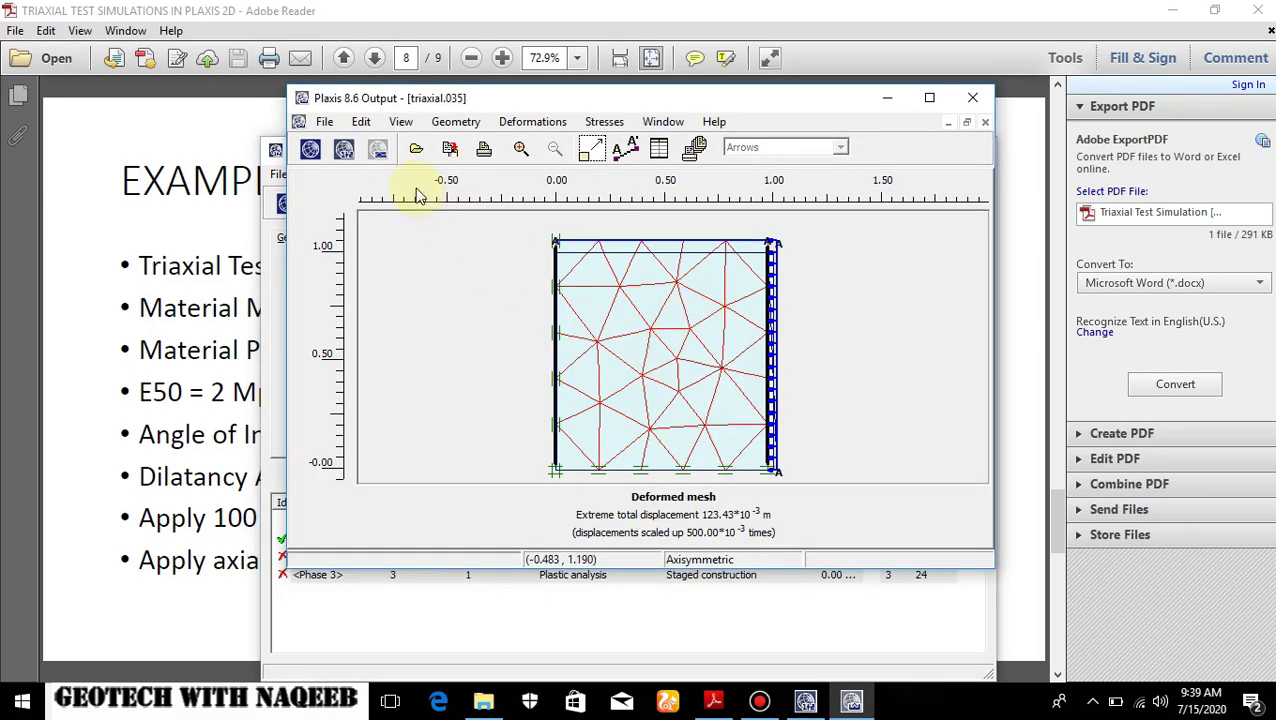
{"action": "left_click", "coordinate": [379, 152]}
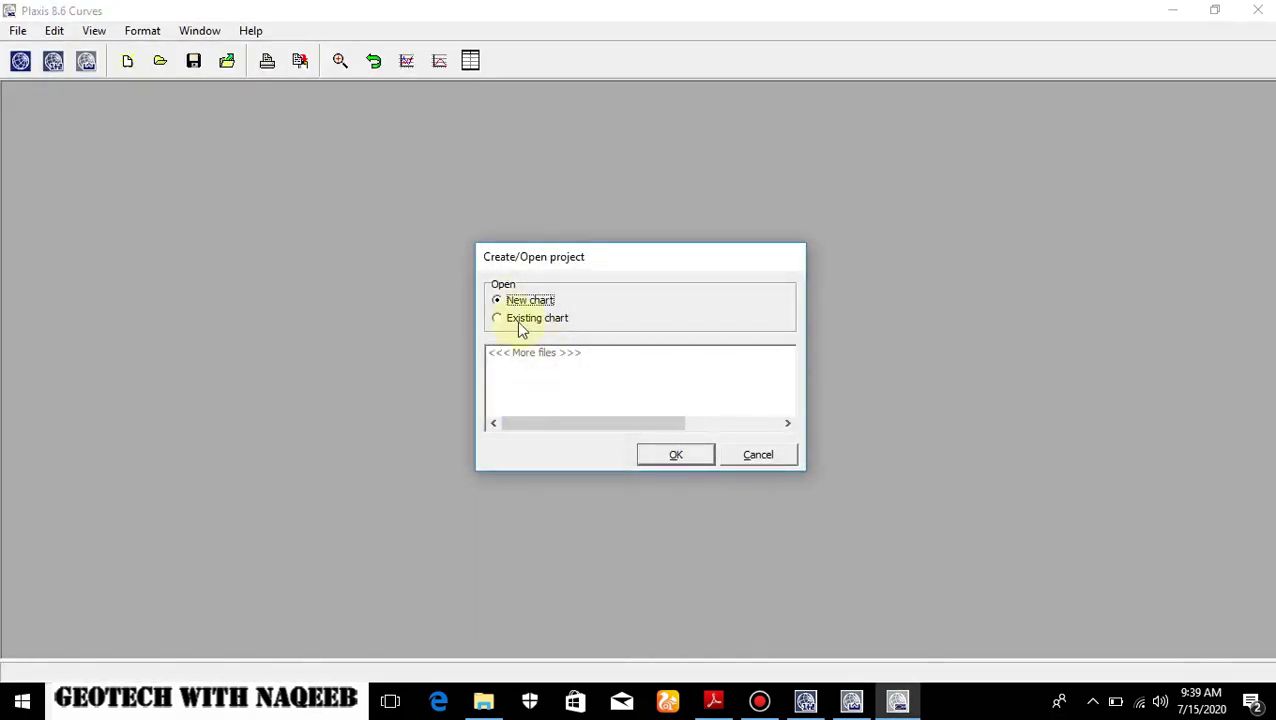
Start a new chart from the triaxial project.
{"action": "left_click", "coordinate": [674, 454]}
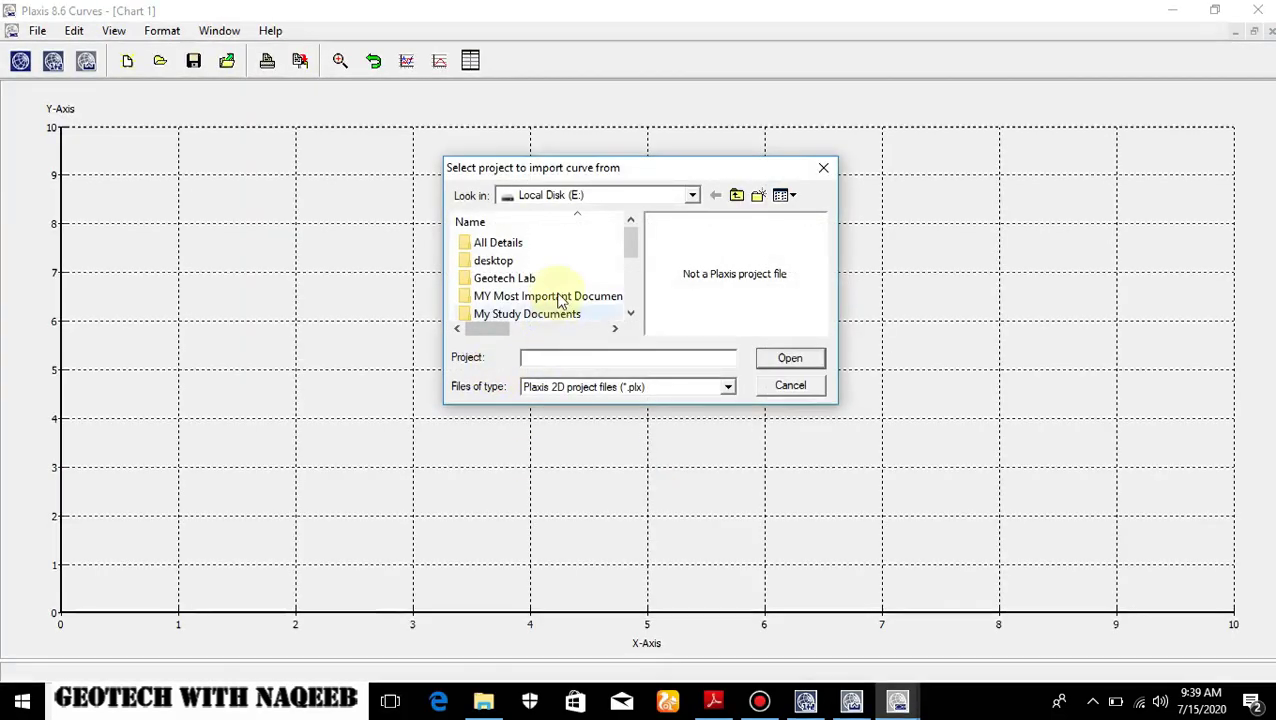
{"action": "scroll", "coordinate": [557, 298], "scroll_direction": "down", "scroll_amount": 5}
{"action": "double_click", "coordinate": [520, 298]}
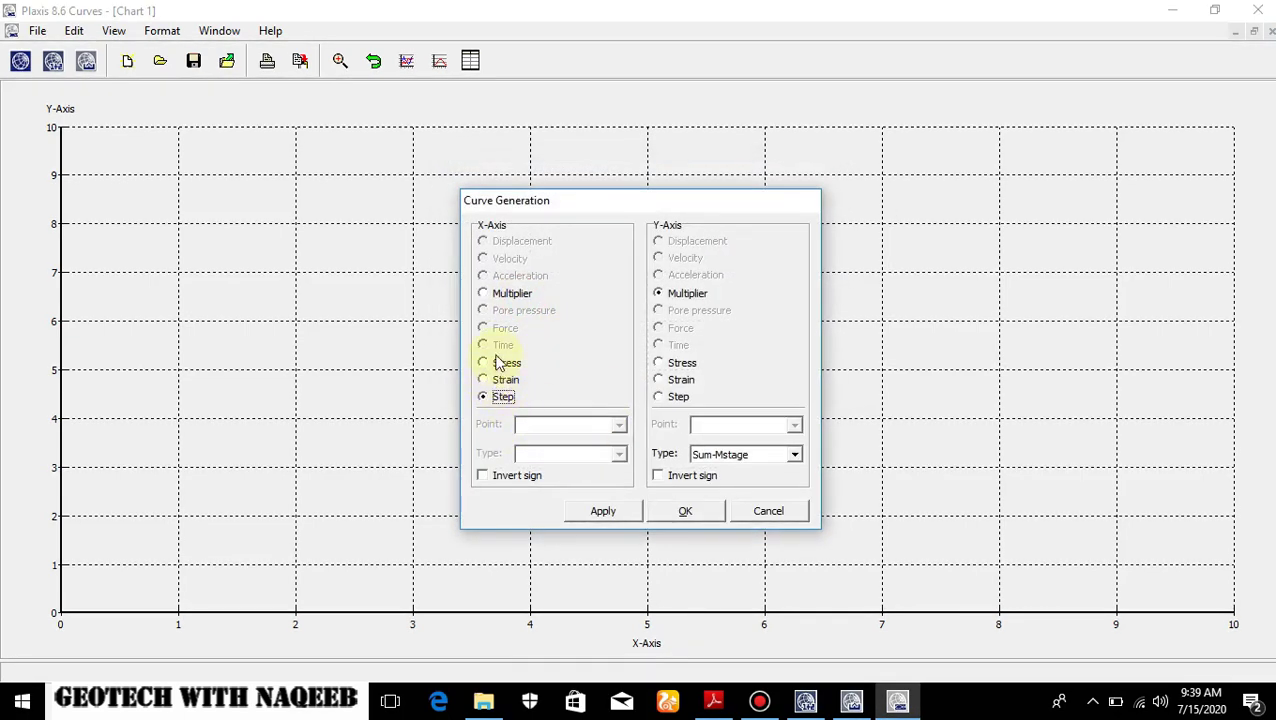
{"action": "left_click_drag", "start_coordinate": [600, 208], "coordinate": [540, 164]}
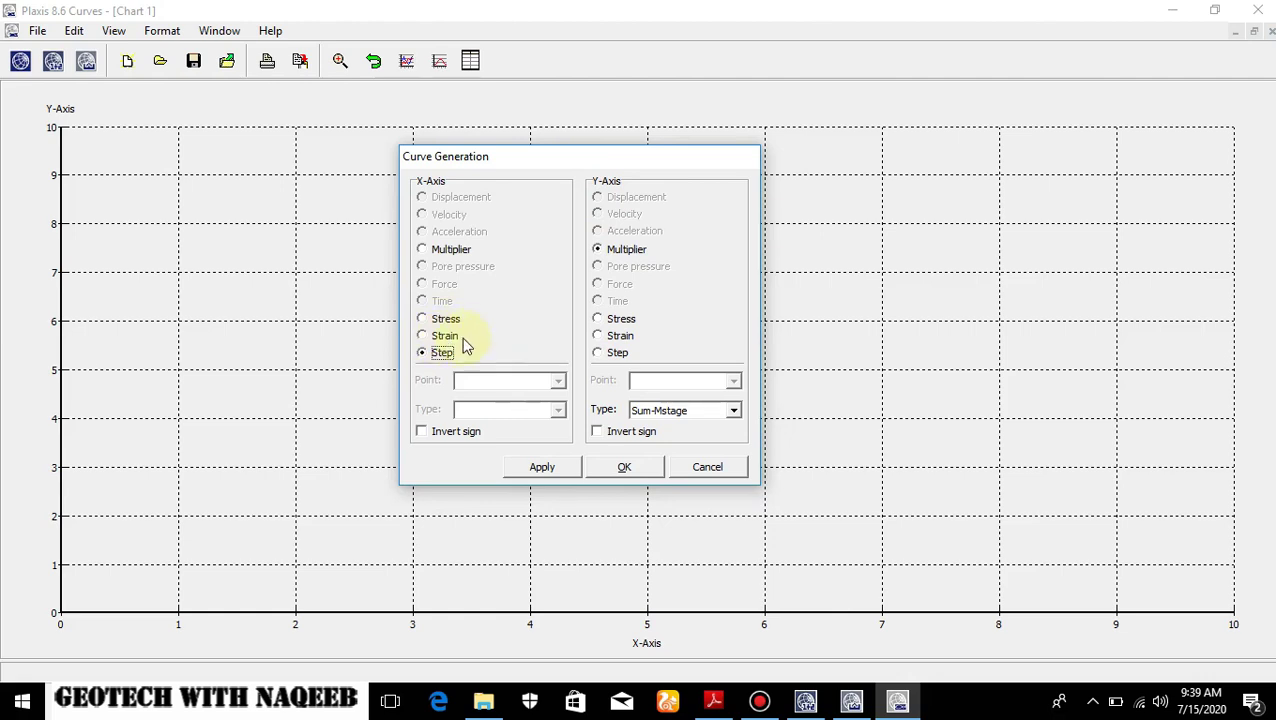
Set the X-axis to Strain, Point B, eps-yy.
{"action": "left_click", "coordinate": [425, 336]}
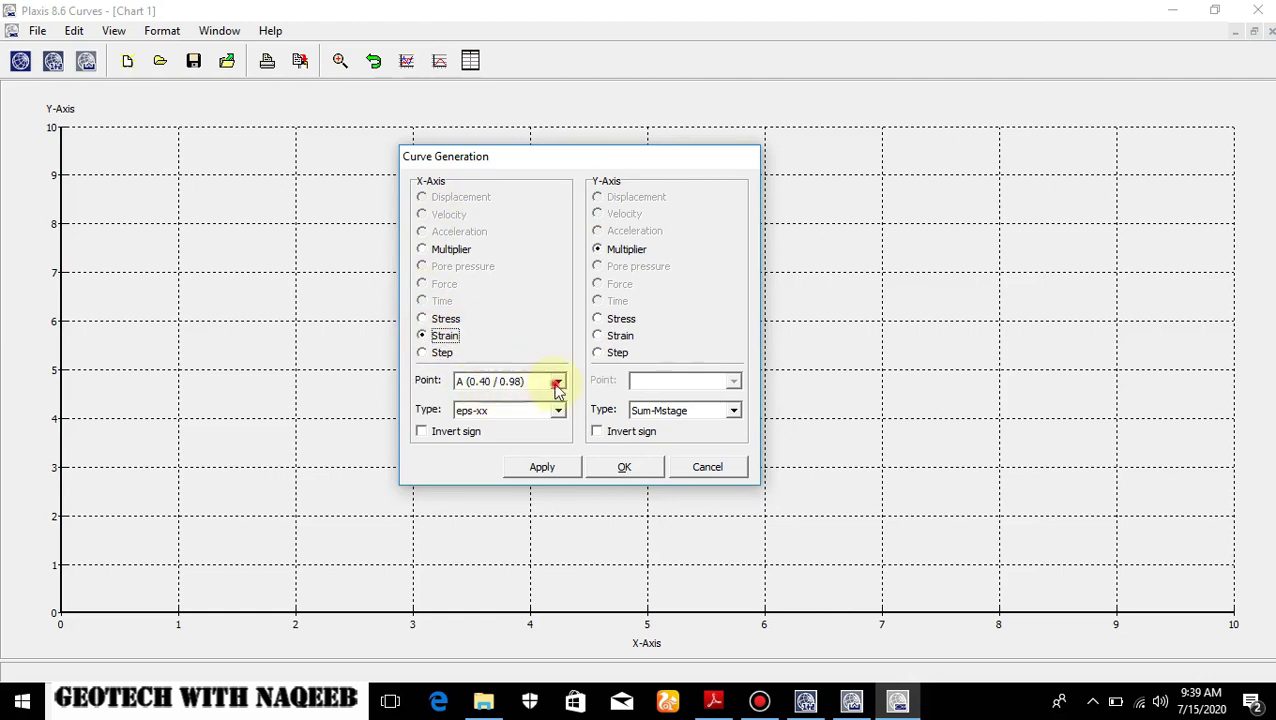
{"action": "left_click", "coordinate": [557, 382]}
{"action": "left_click", "coordinate": [520, 410]}
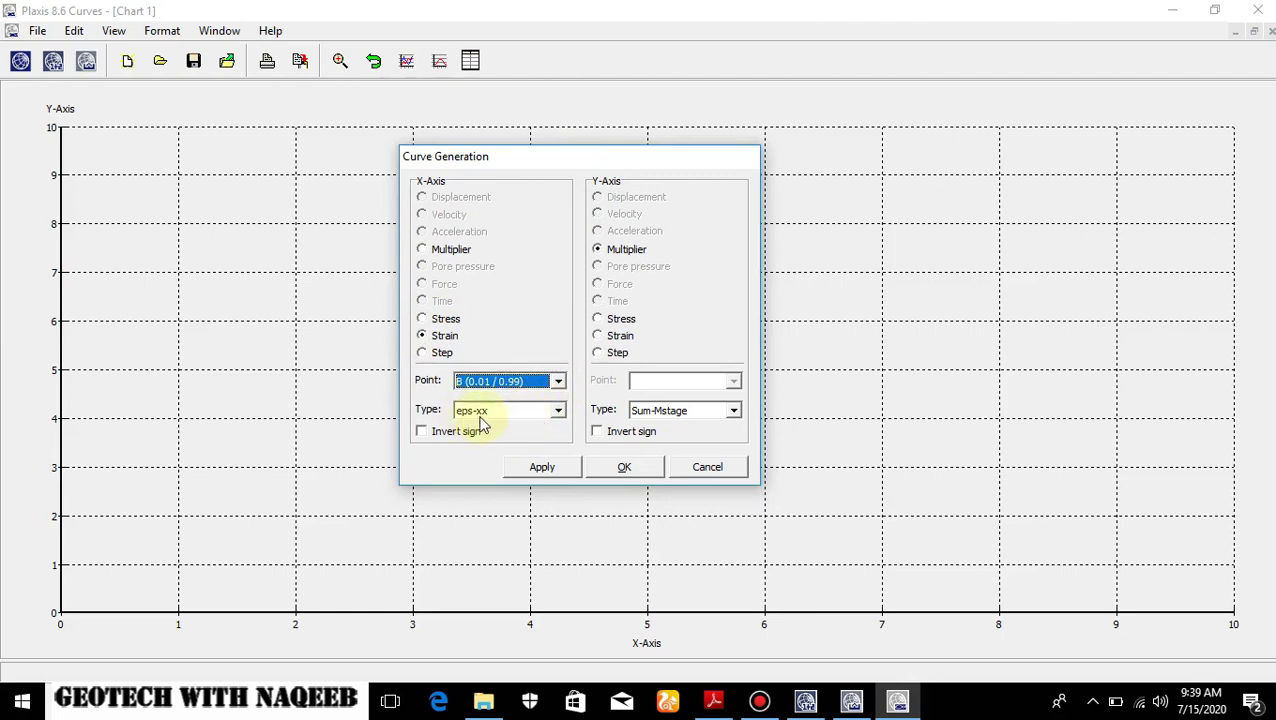
{"action": "left_click", "coordinate": [559, 412]}
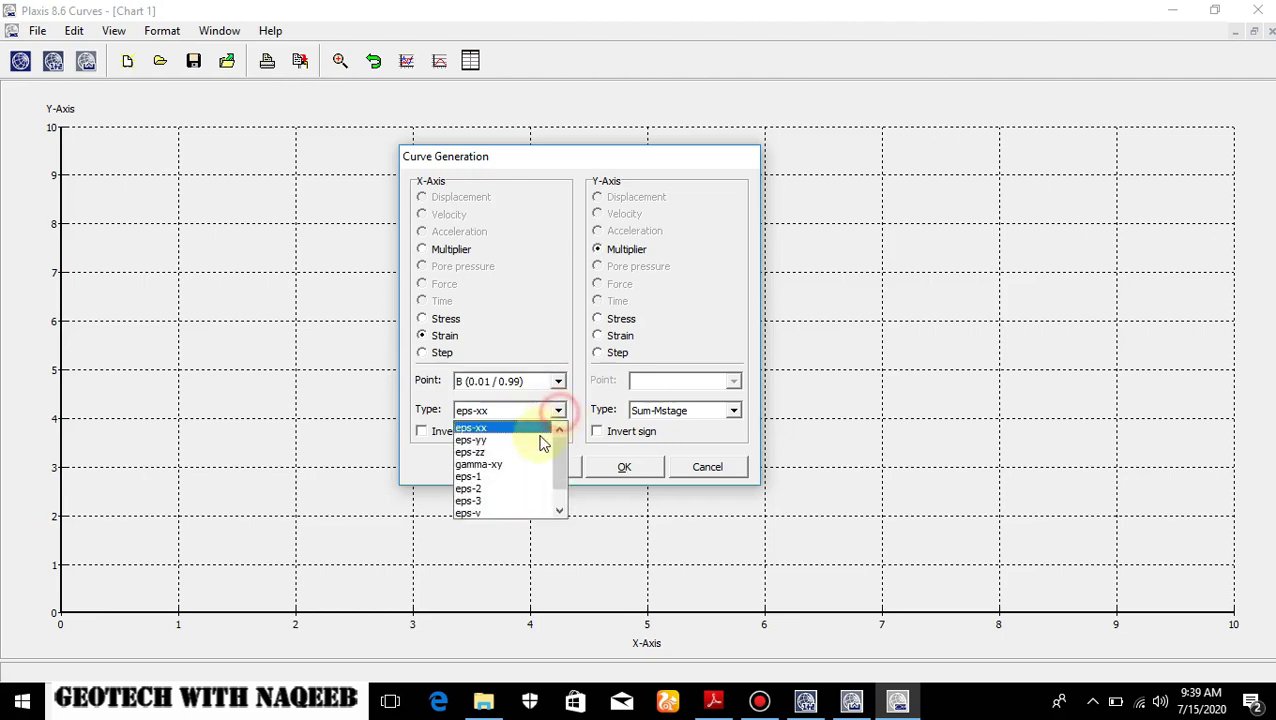
{"action": "left_click", "coordinate": [488, 441]}
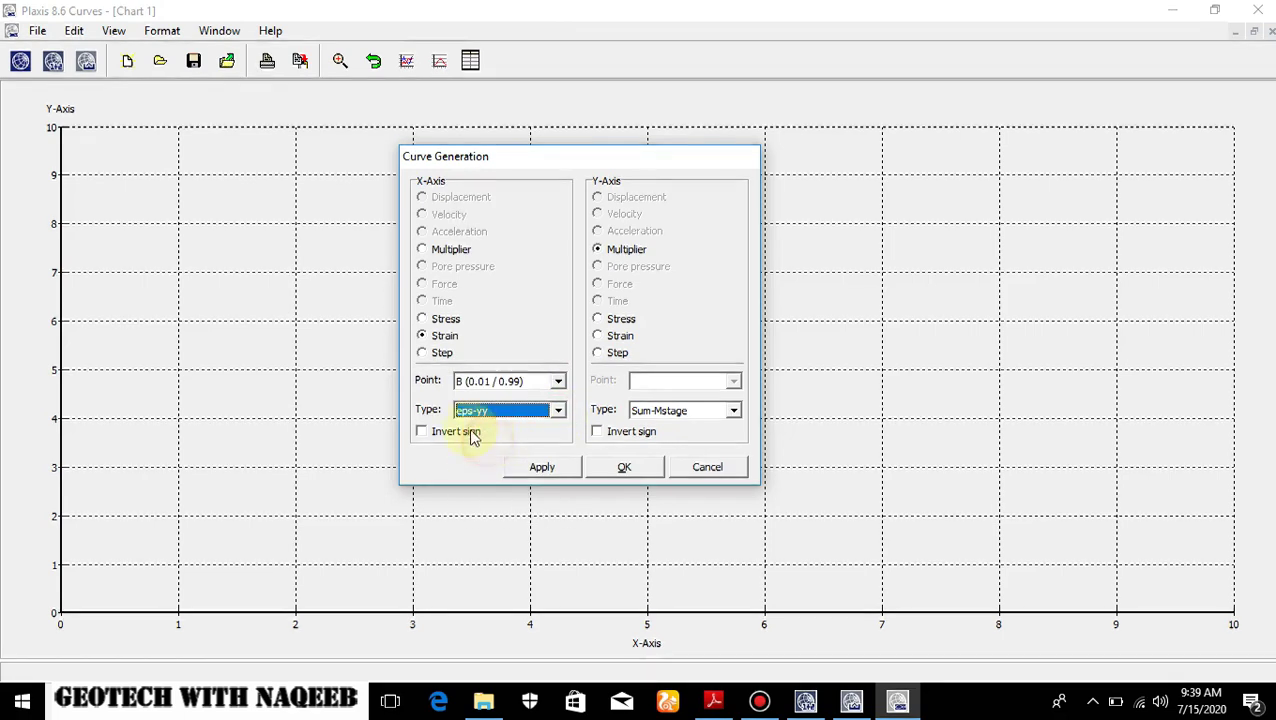
Set the Y-axis to Stress, Point B, sig'-yy, invert both signs, and plot.
{"action": "left_click", "coordinate": [729, 413]}
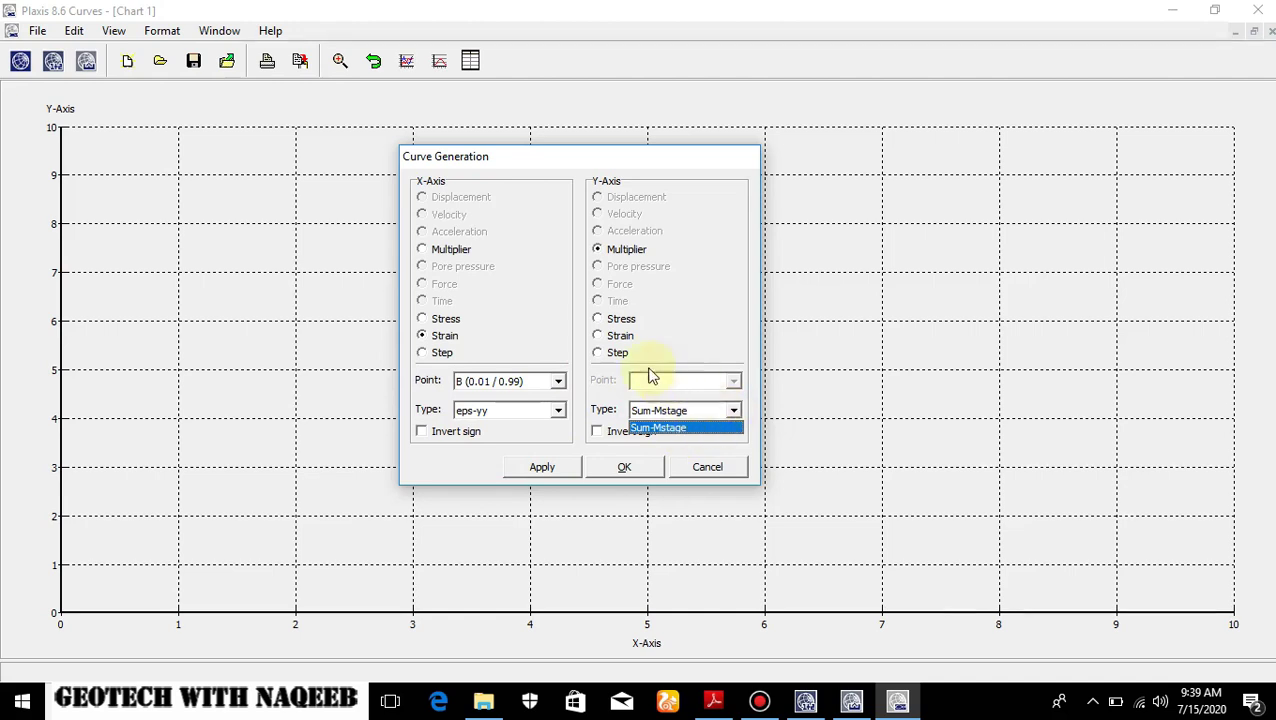
{"action": "left_click", "coordinate": [600, 318]}
{"action": "left_click", "coordinate": [599, 318]}
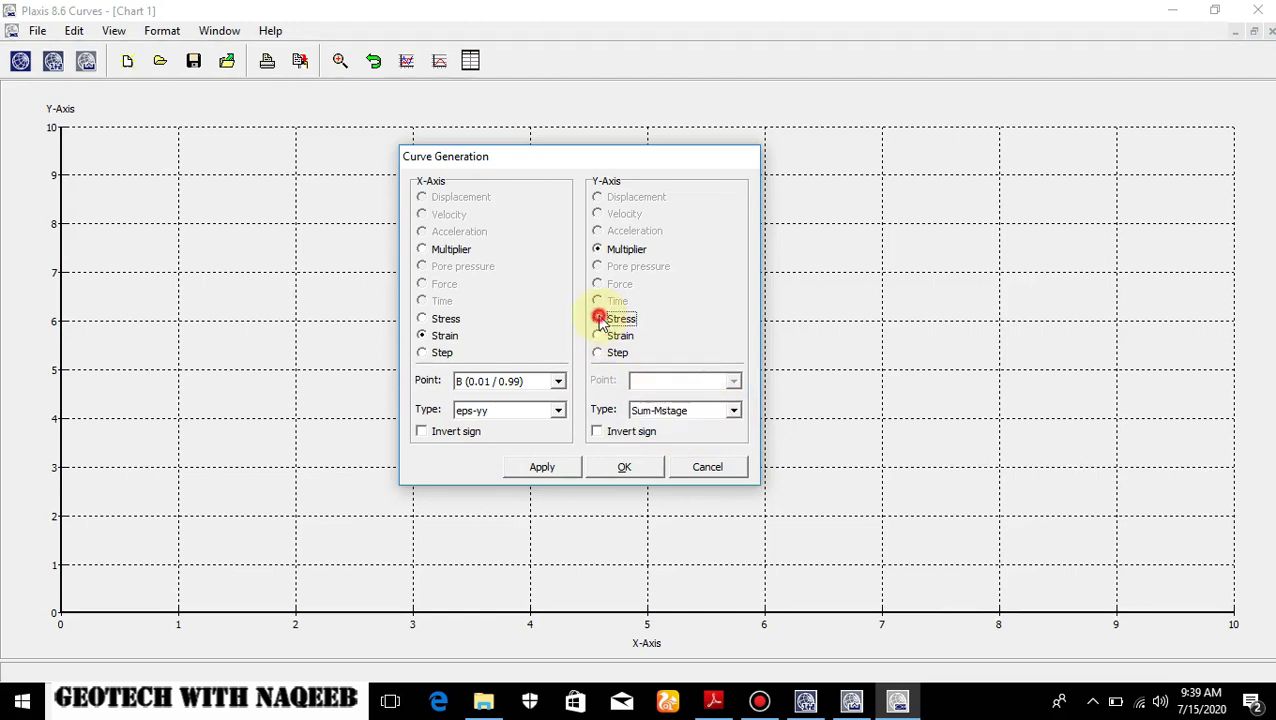
{"action": "left_click", "coordinate": [733, 381]}
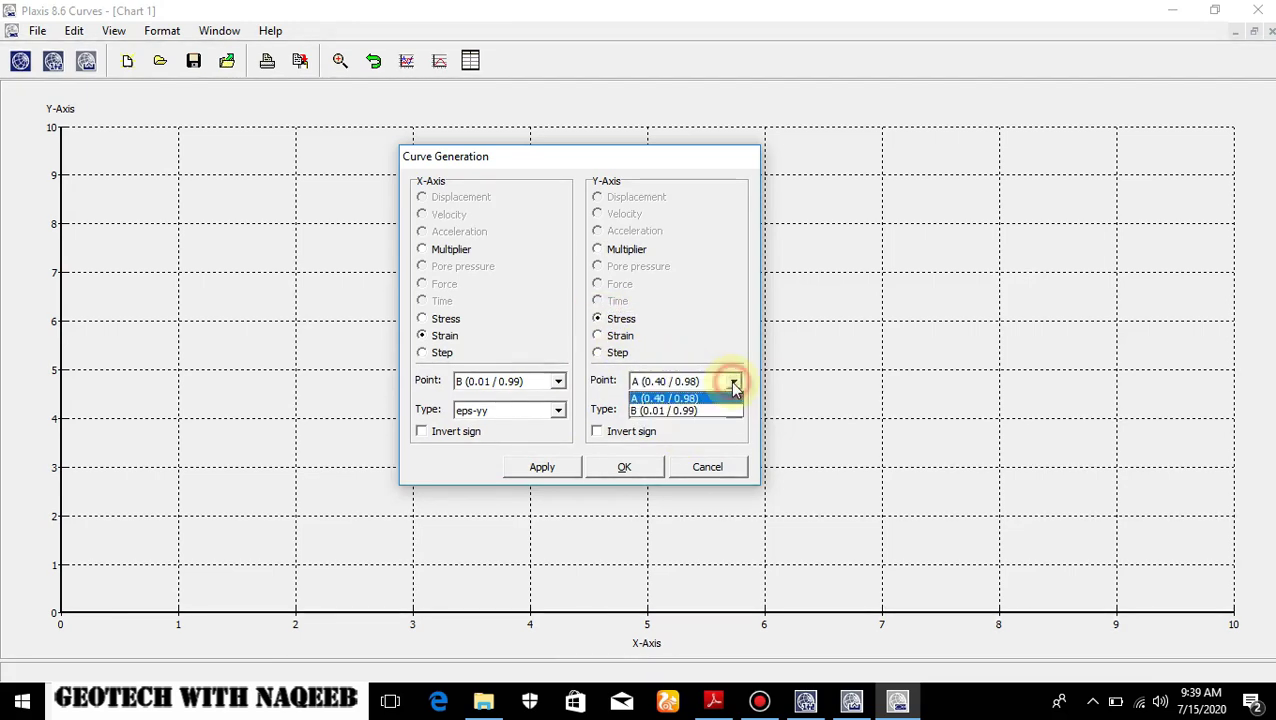
{"action": "left_click", "coordinate": [681, 410]}
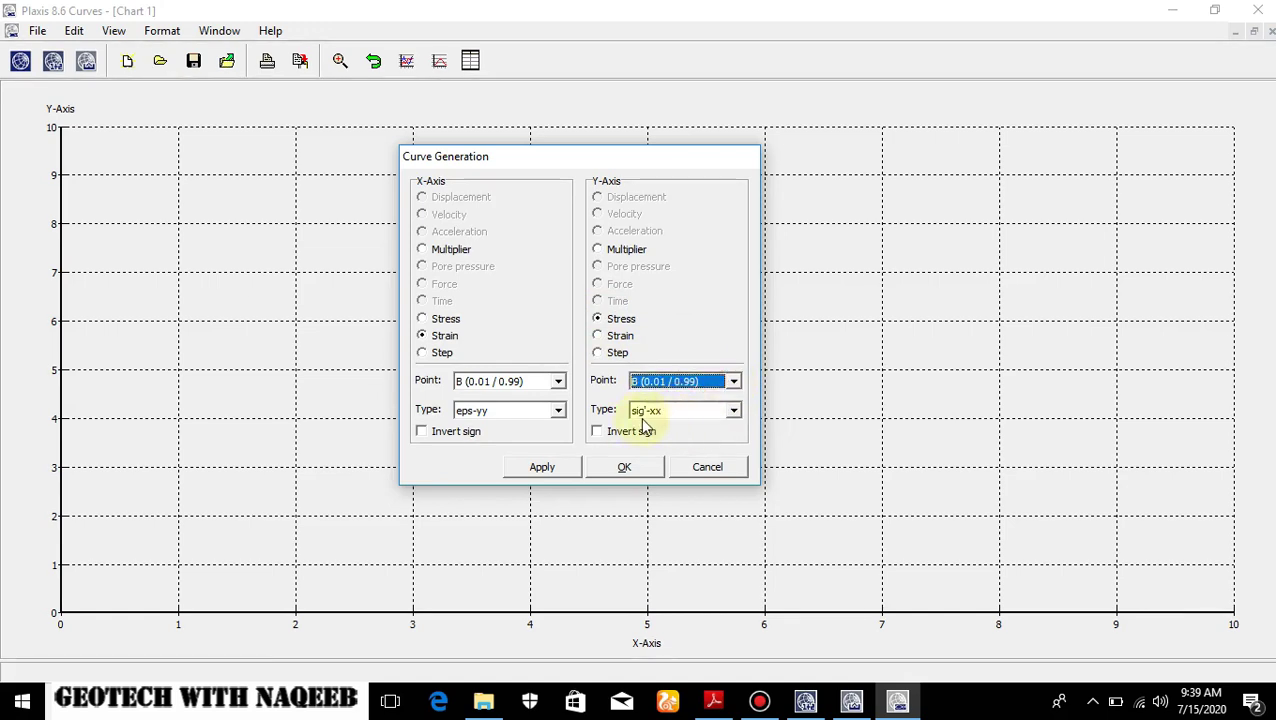
{"action": "left_click", "coordinate": [733, 410]}
{"action": "left_click", "coordinate": [680, 439]}
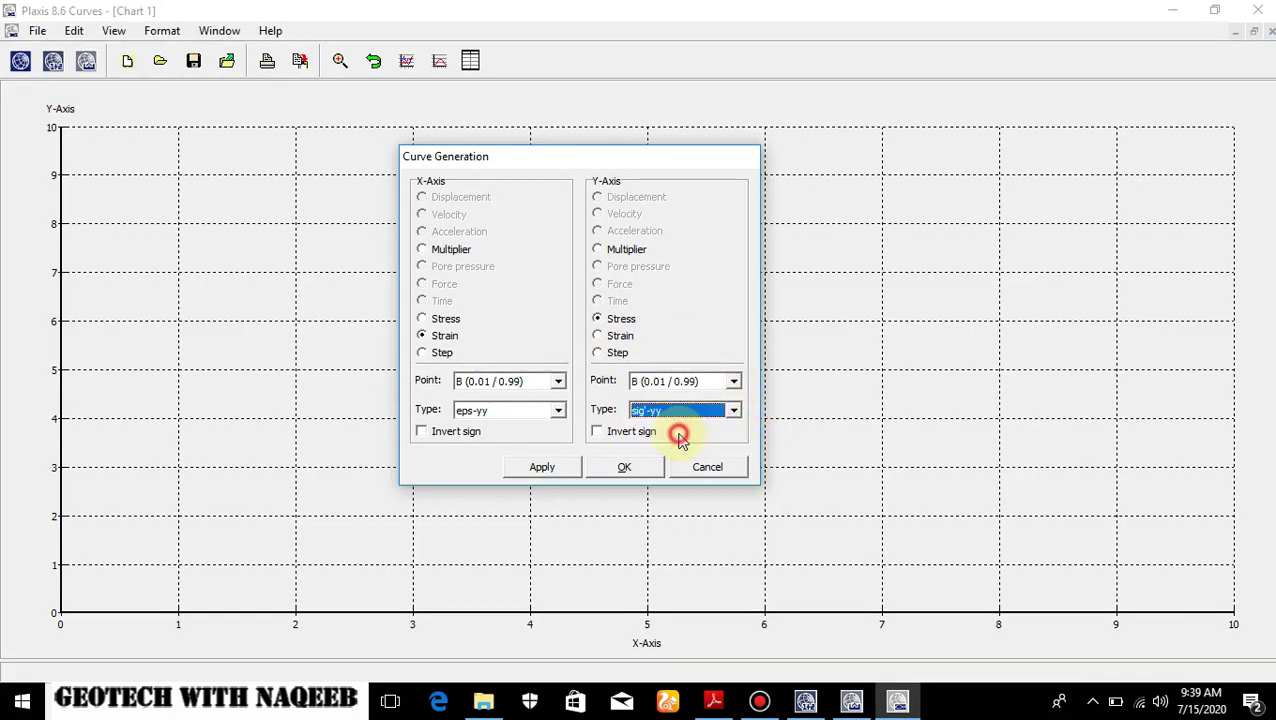
{"action": "left_click", "coordinate": [422, 432]}
{"action": "left_click", "coordinate": [597, 432]}
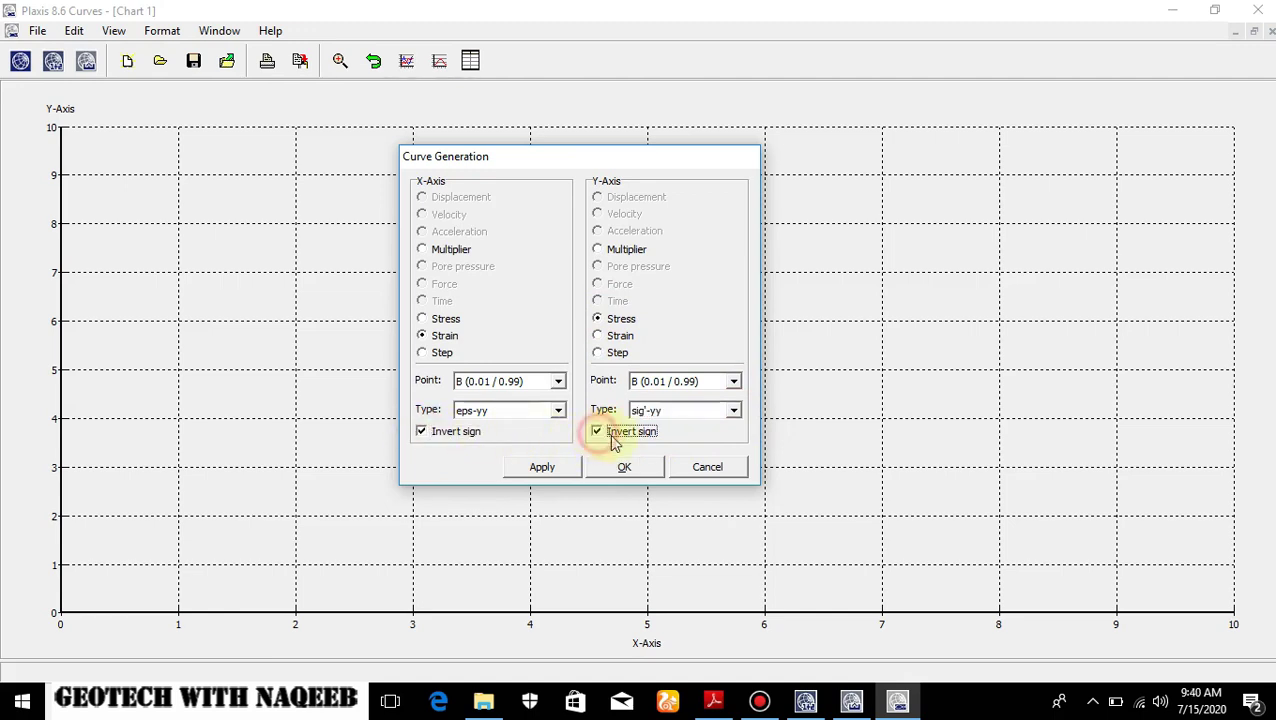
{"action": "left_click", "coordinate": [626, 471]}
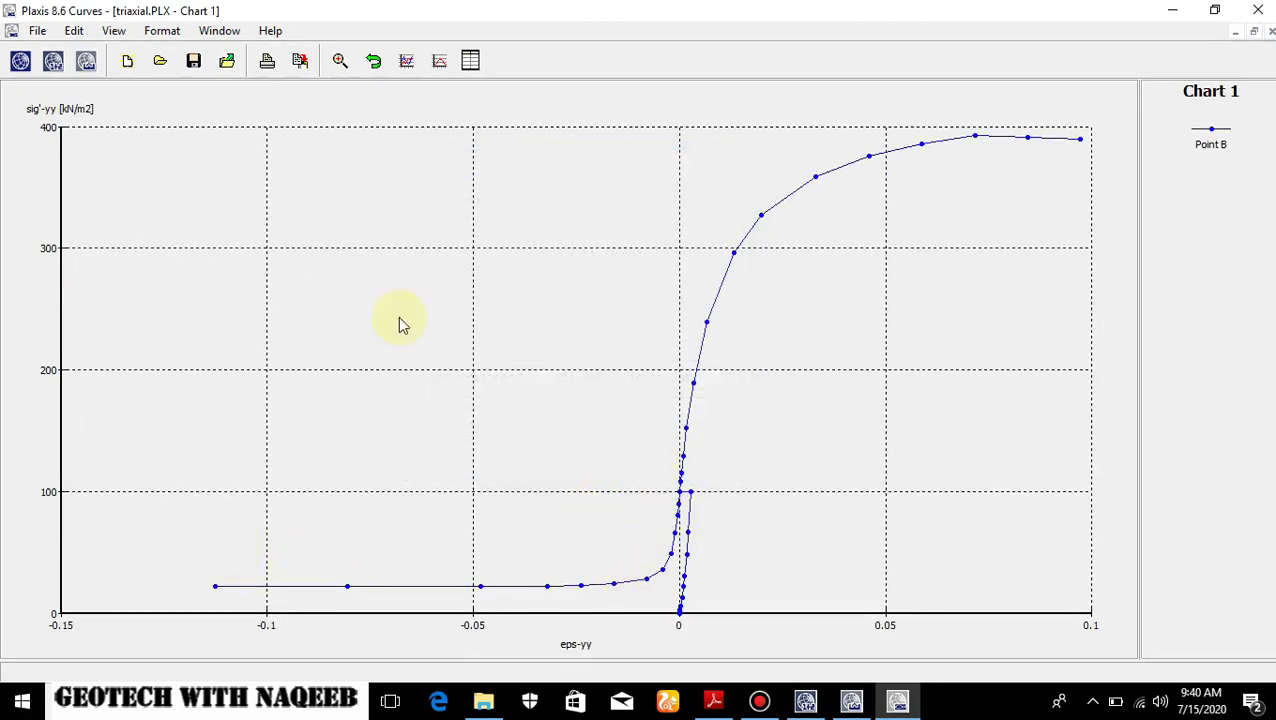
Exclude the Initial phase and Phase 1 from the curve's phases and redraw the chart.
{"action": "left_click", "coordinate": [439, 60]}
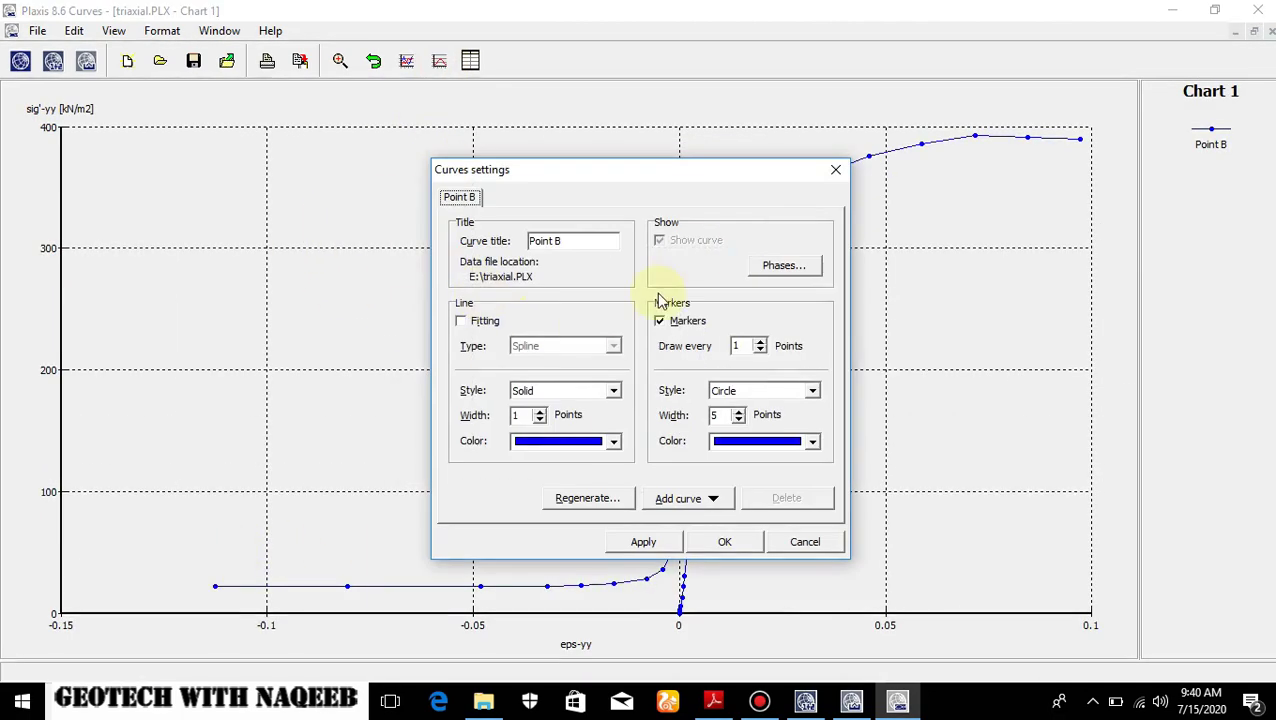
{"action": "left_click", "coordinate": [776, 265]}
{"action": "left_click", "coordinate": [358, 225]}
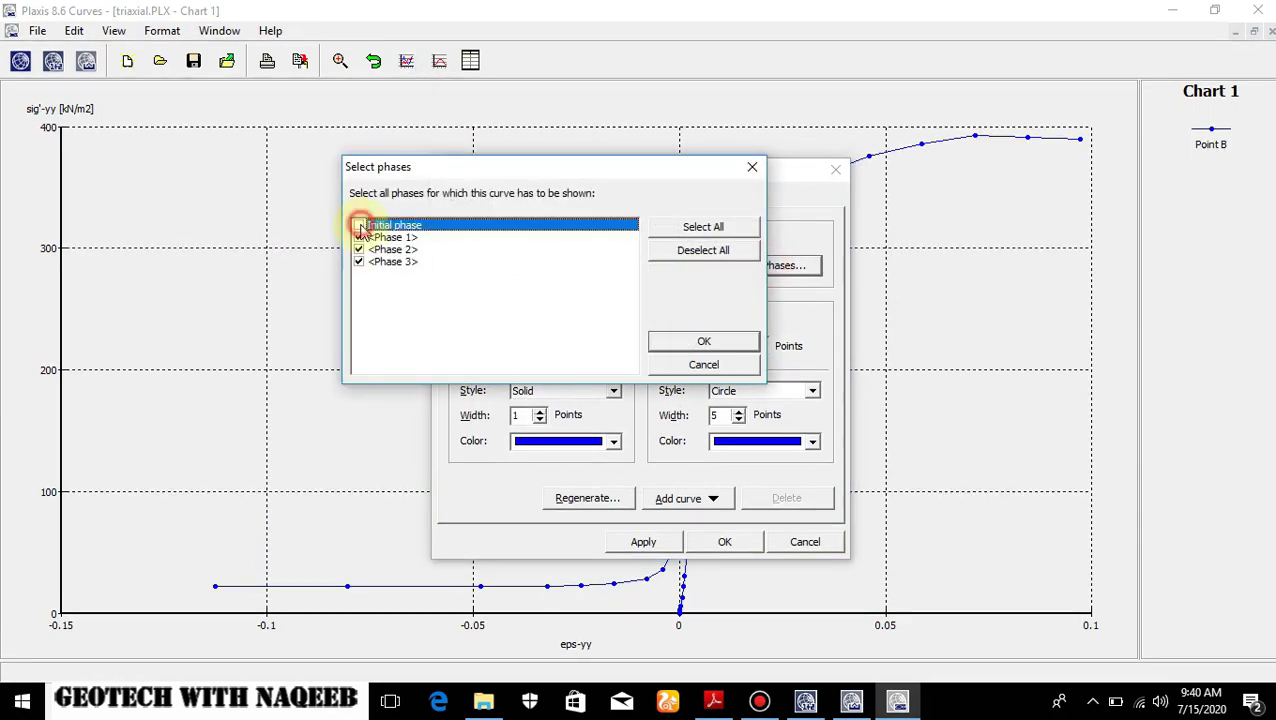
{"action": "left_click", "coordinate": [358, 237]}
{"action": "left_click", "coordinate": [689, 342]}
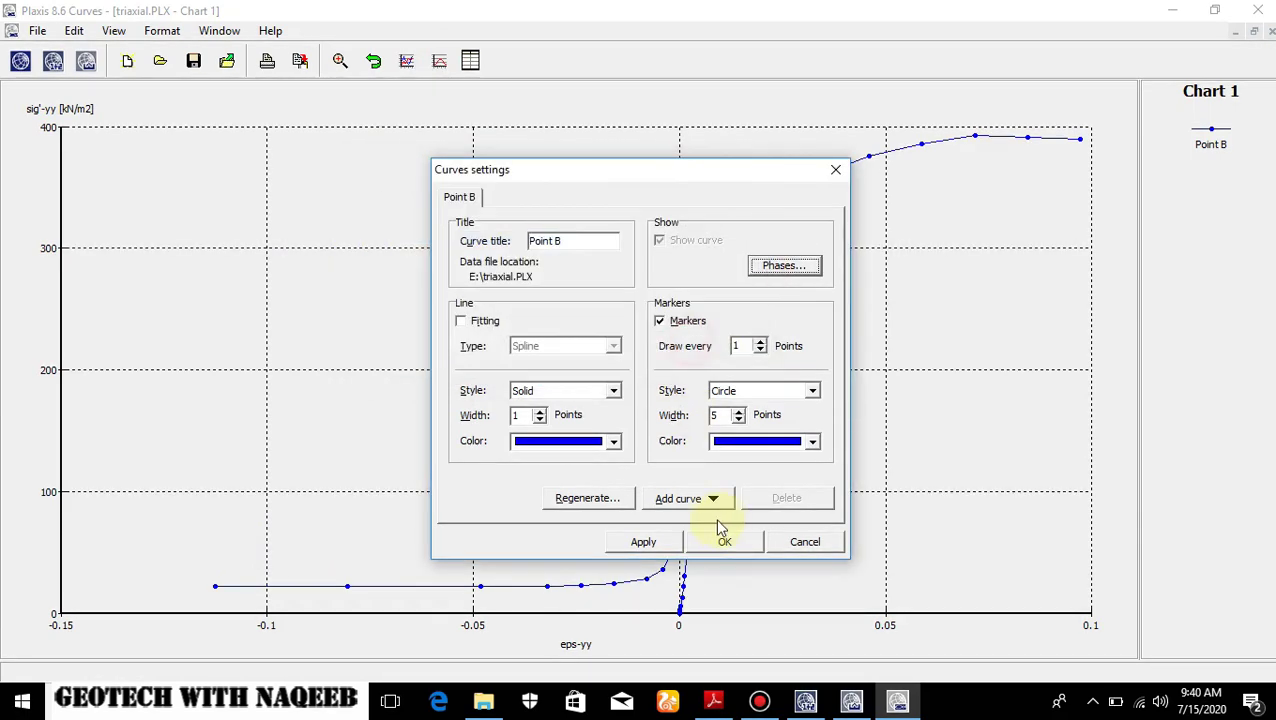
{"action": "left_click", "coordinate": [726, 542]}
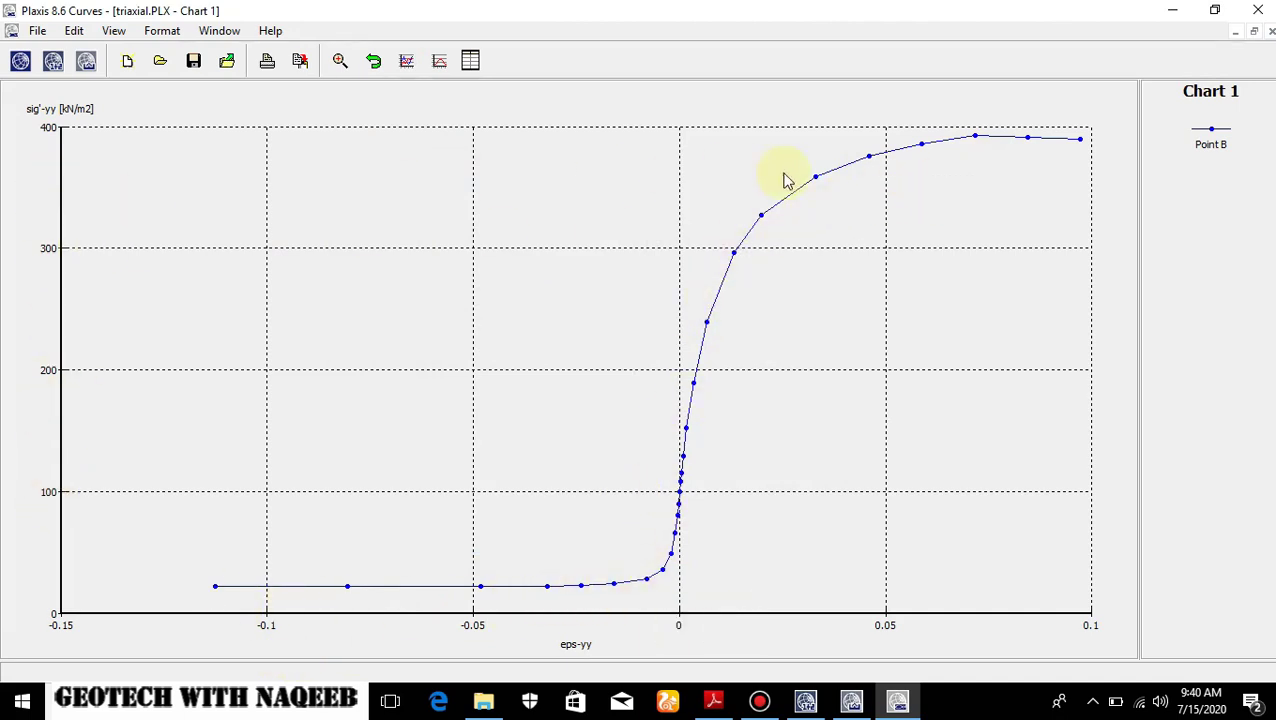
{"action": "mouse_move", "coordinate": [970, 145]}
{"action": "left_click", "coordinate": [471, 60]}
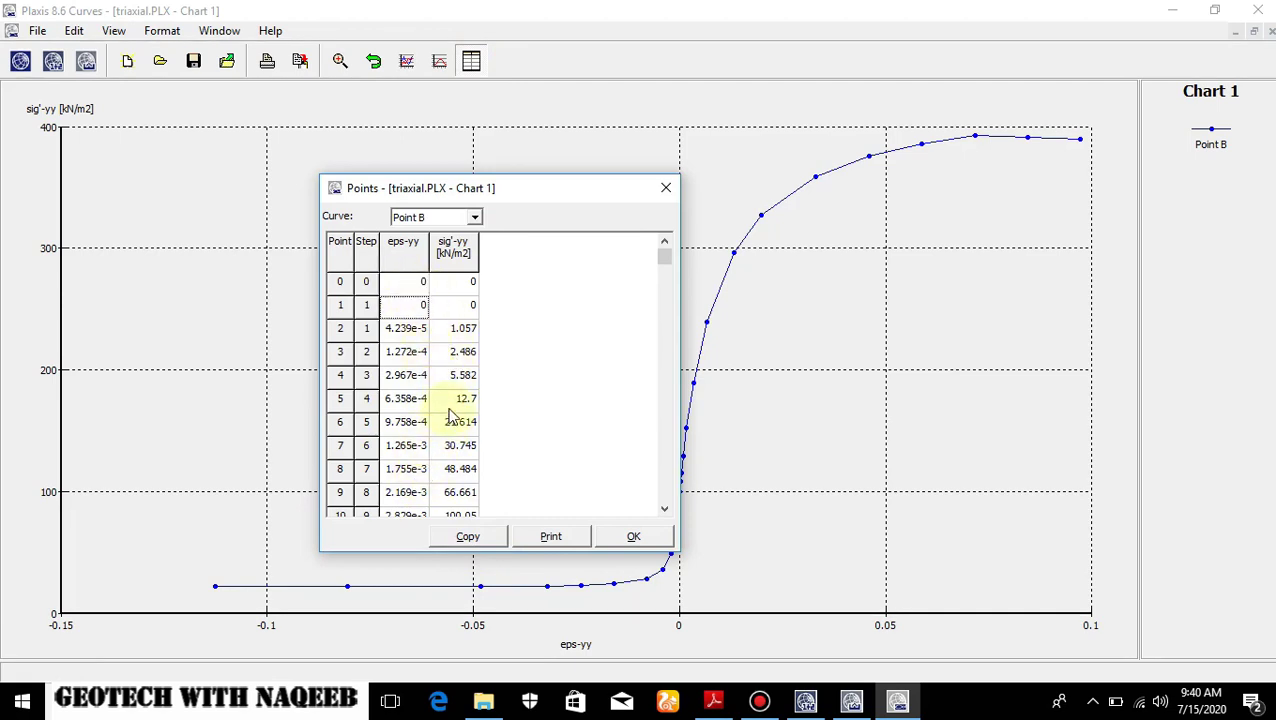
{"action": "scroll", "coordinate": [445, 447], "scroll_direction": "down", "scroll_amount": 1}
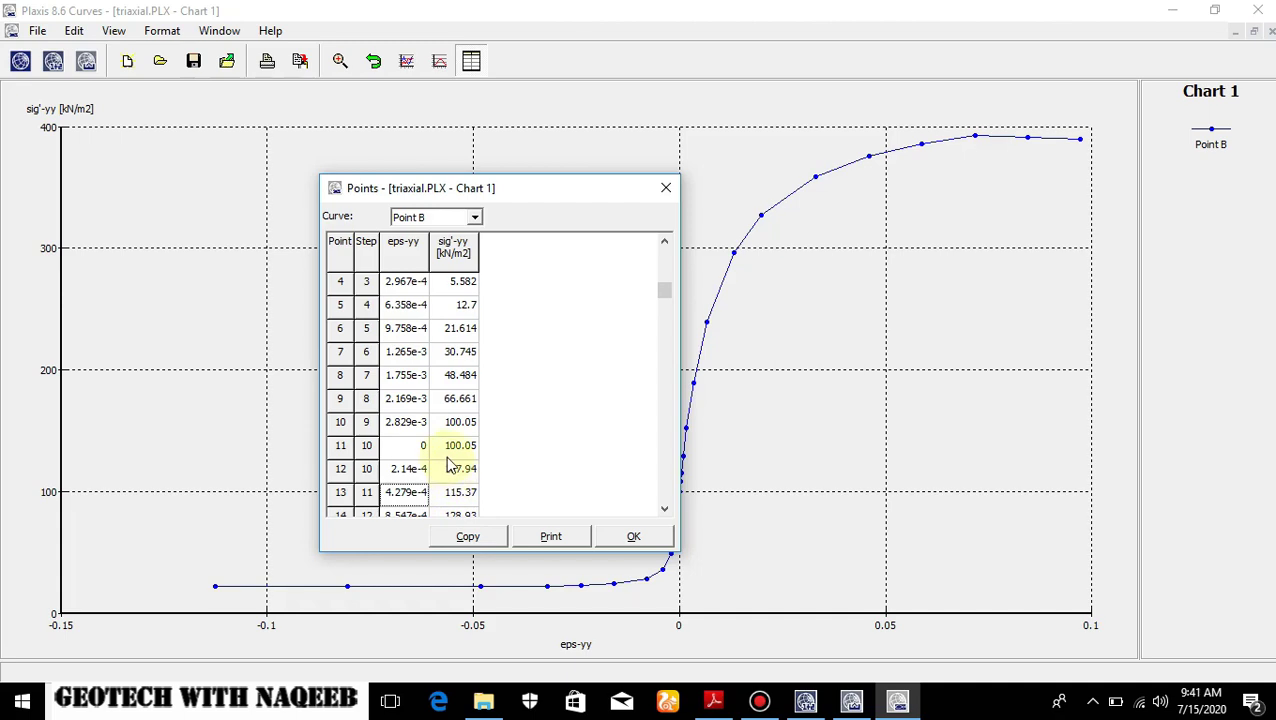
{"action": "left_click", "coordinate": [421, 353]}
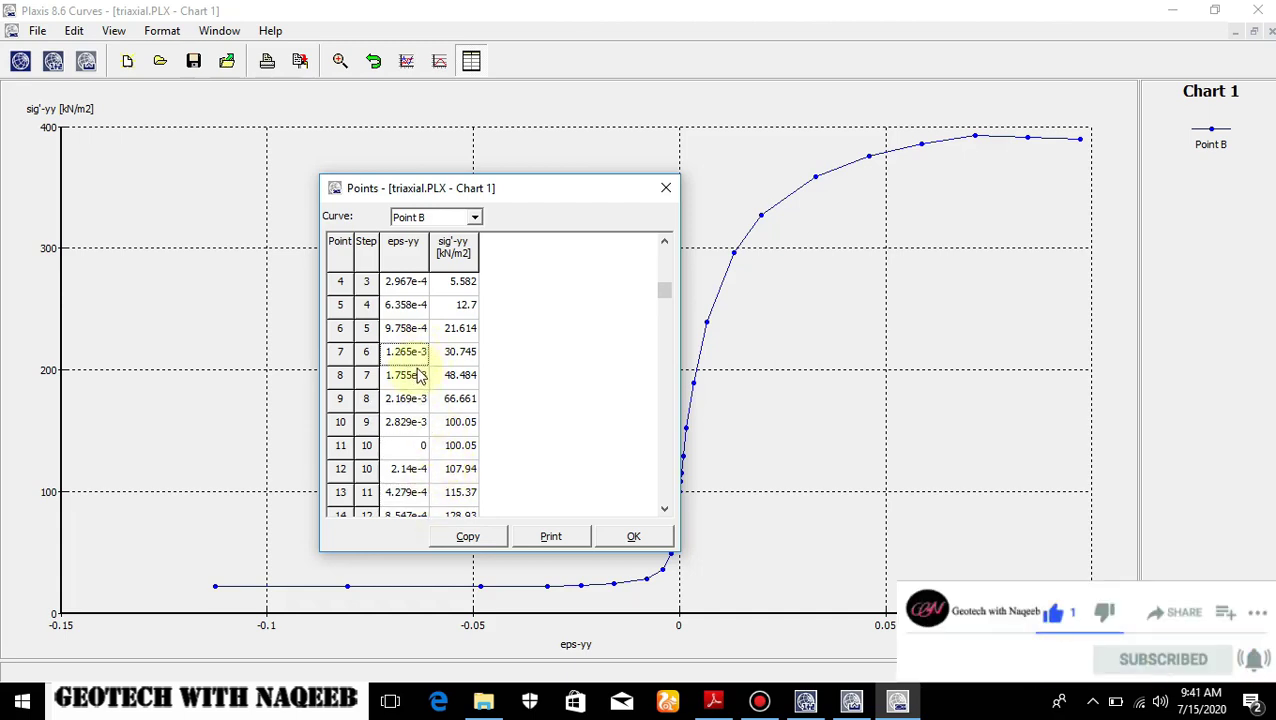
{"action": "left_click", "coordinate": [632, 540]}
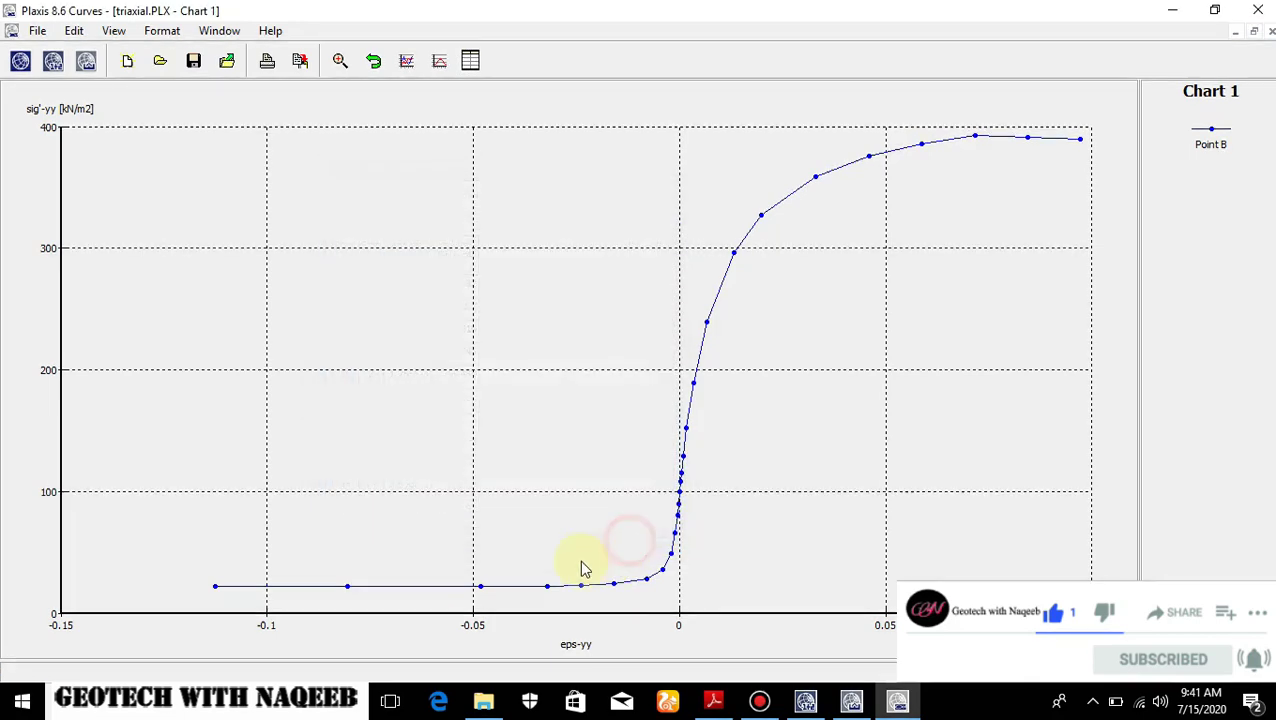